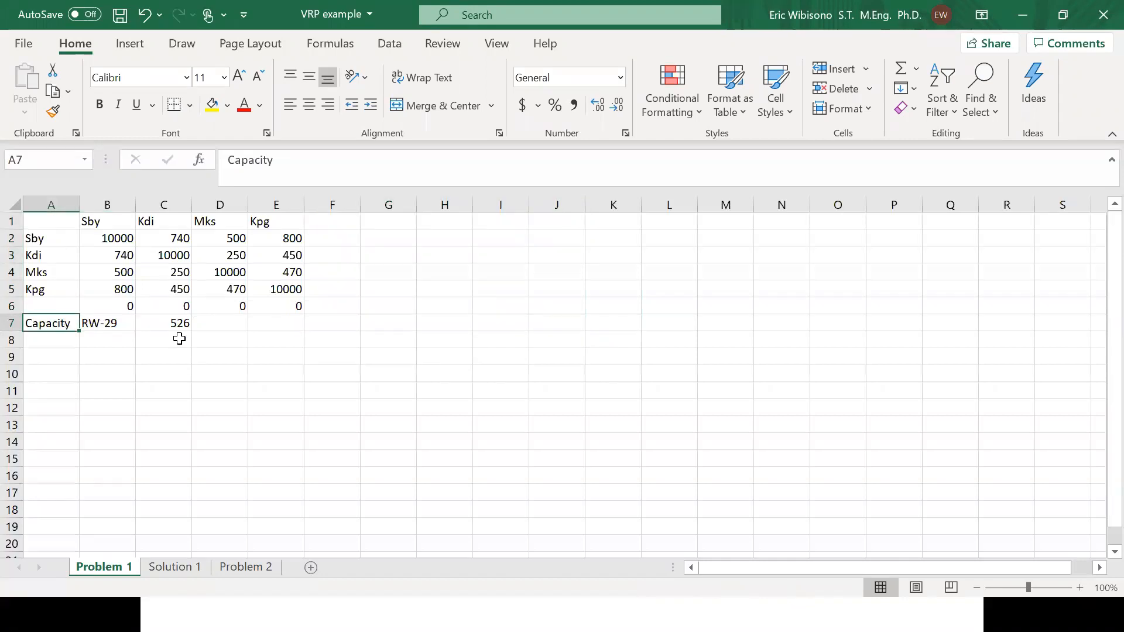
left_click(241, 330, "shift")
key("Delete")
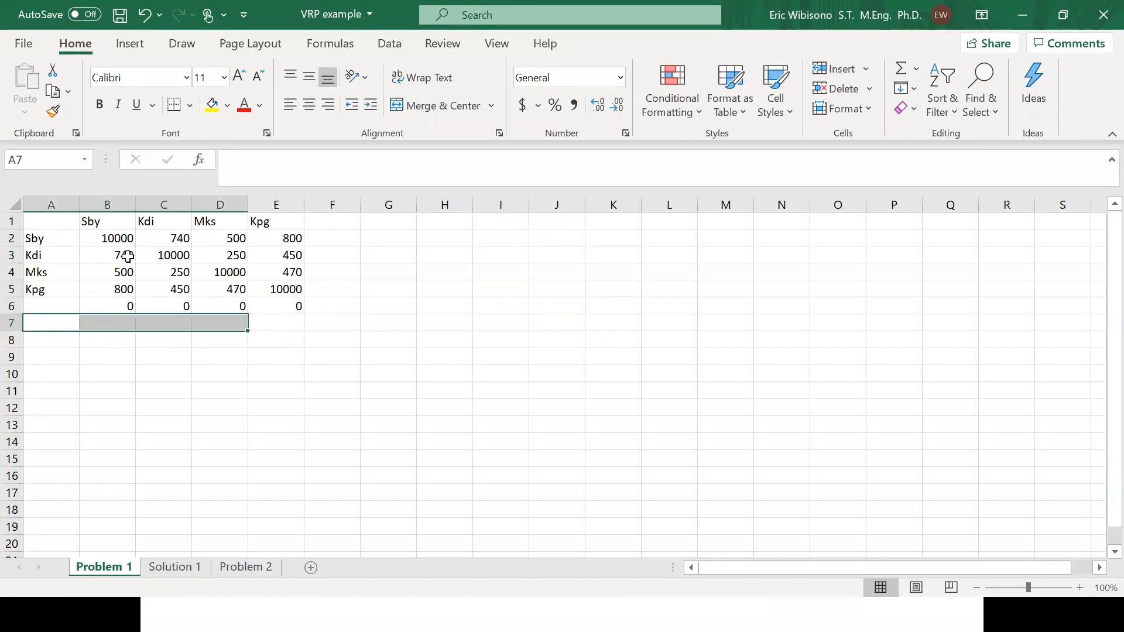
left_click(98, 241)
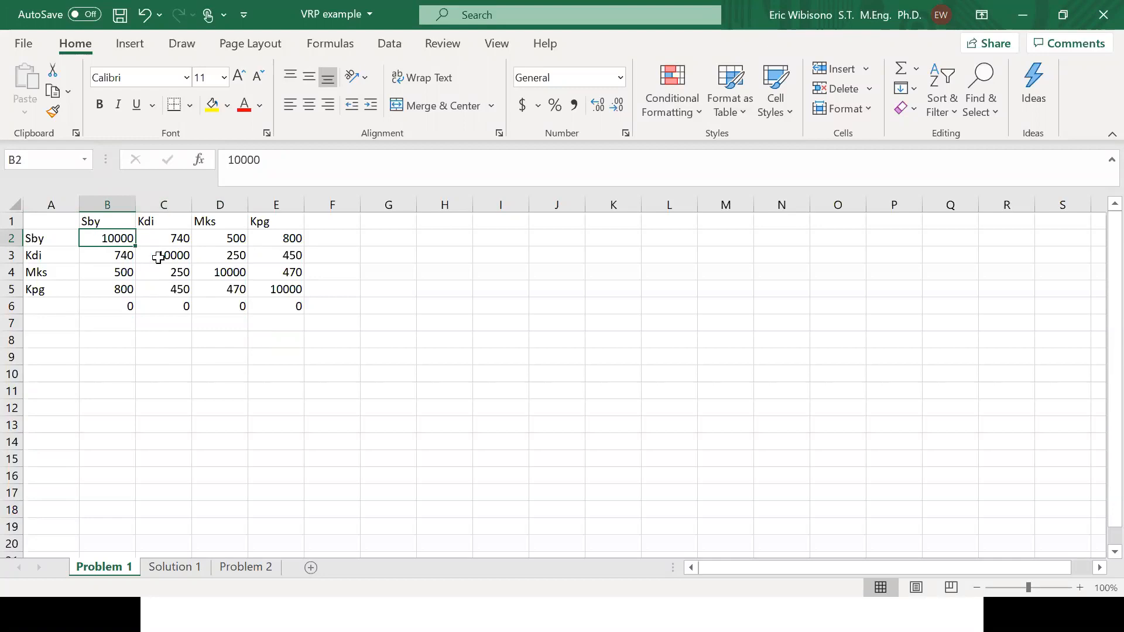
key("ctrl+z")
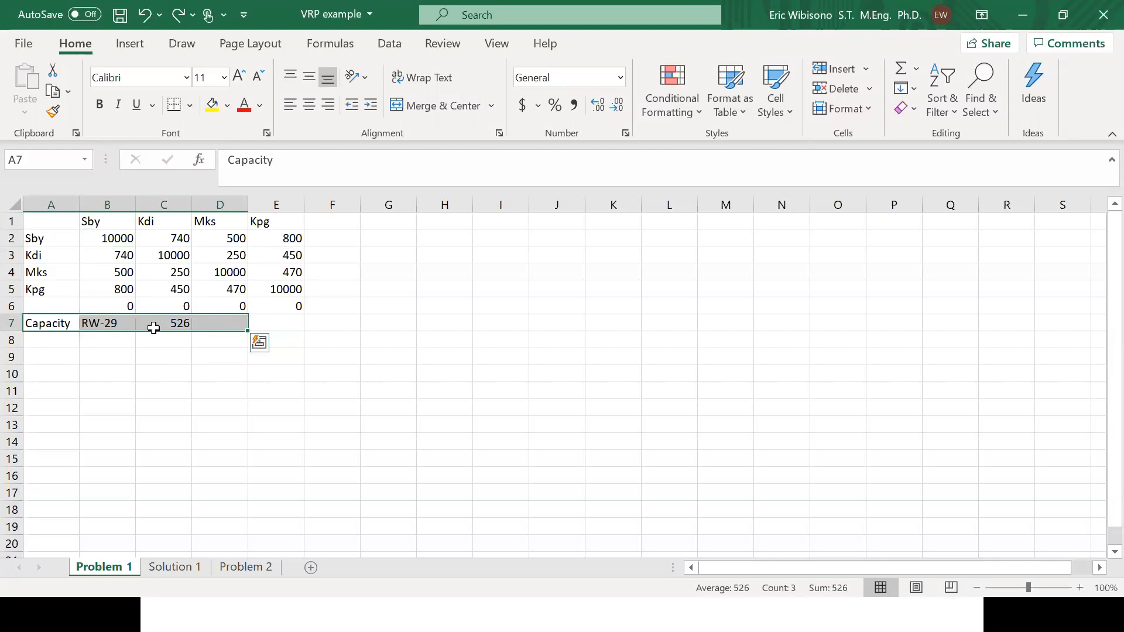
- Undo the earlier deletions to restore the Xpress vehicle's distance block, the Demand column and the demand values in row 6
key("ctrl+z")
left_click(232, 354)
left_click(319, 321)
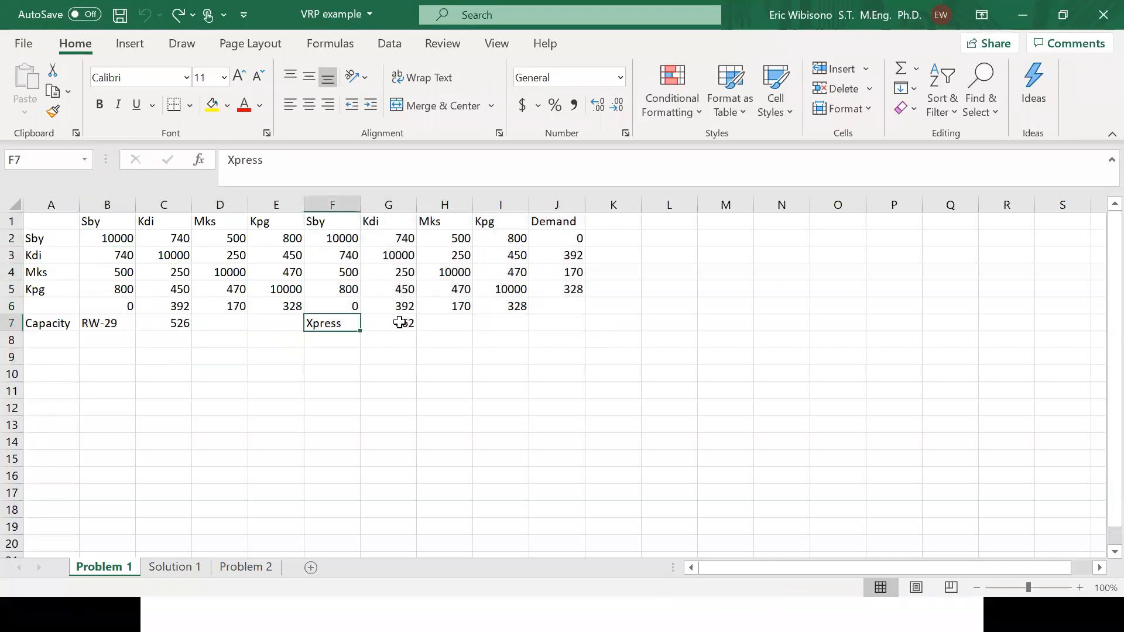
left_click(395, 321)
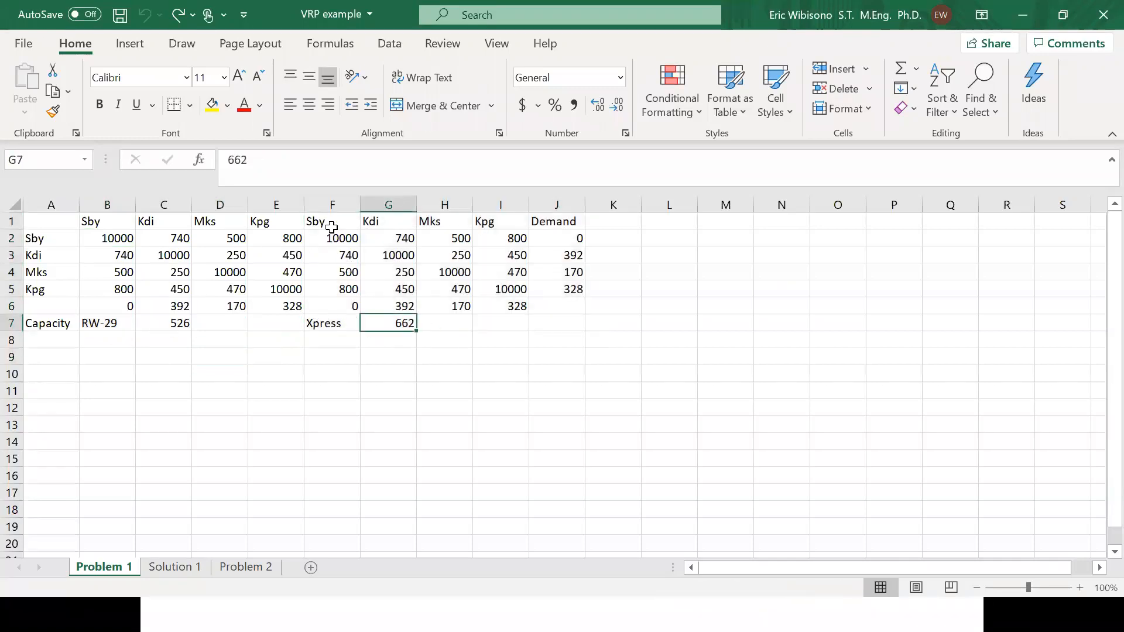
mouse_move(331, 223)
left_mouse_down()
mouse_move(336, 240)
mouse_move(392, 272)
mouse_move(562, 309)
left_mouse_up()
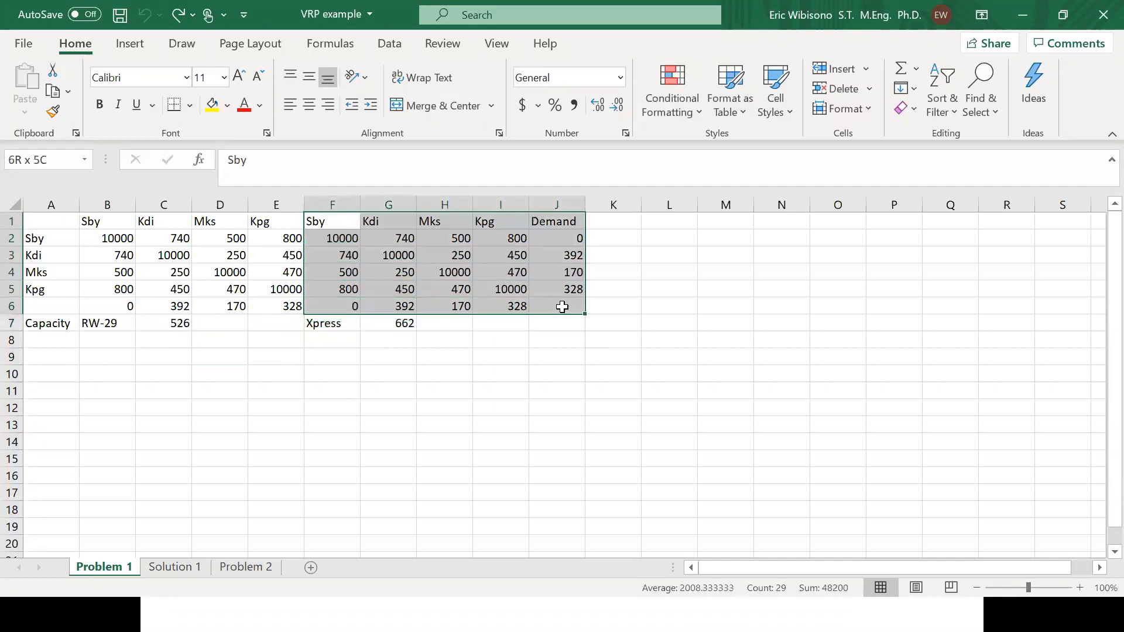
left_click_drag(562, 307, 562, 307)
left_click(129, 360)
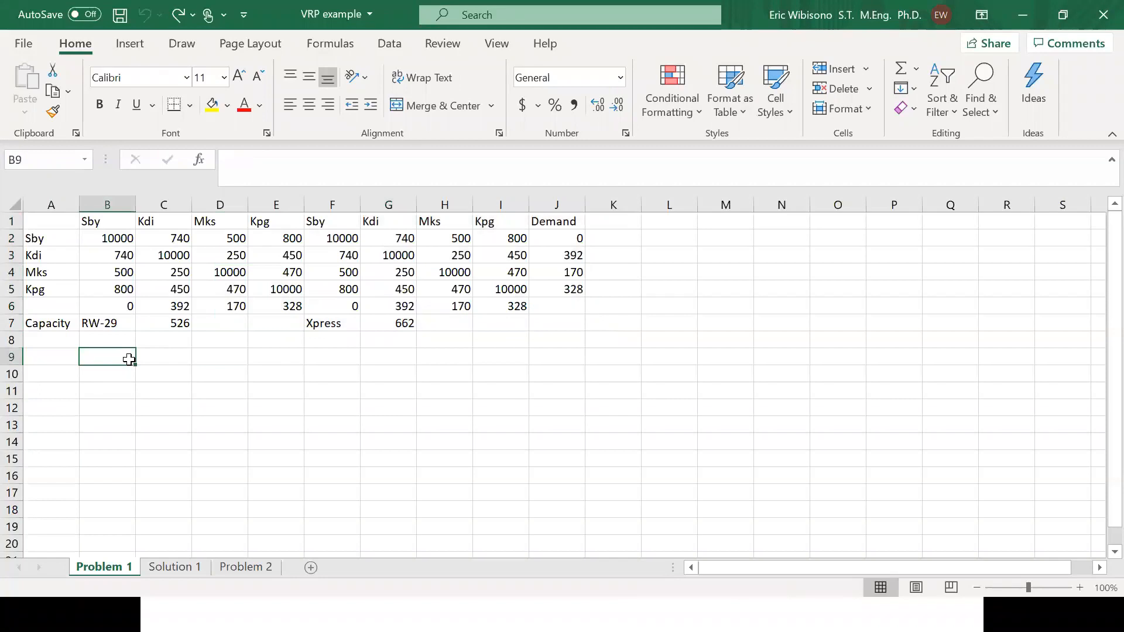
- Copy the city headers of both vehicle blocks from B1:I1 to row 9, starting at B9
left_click(119, 224)
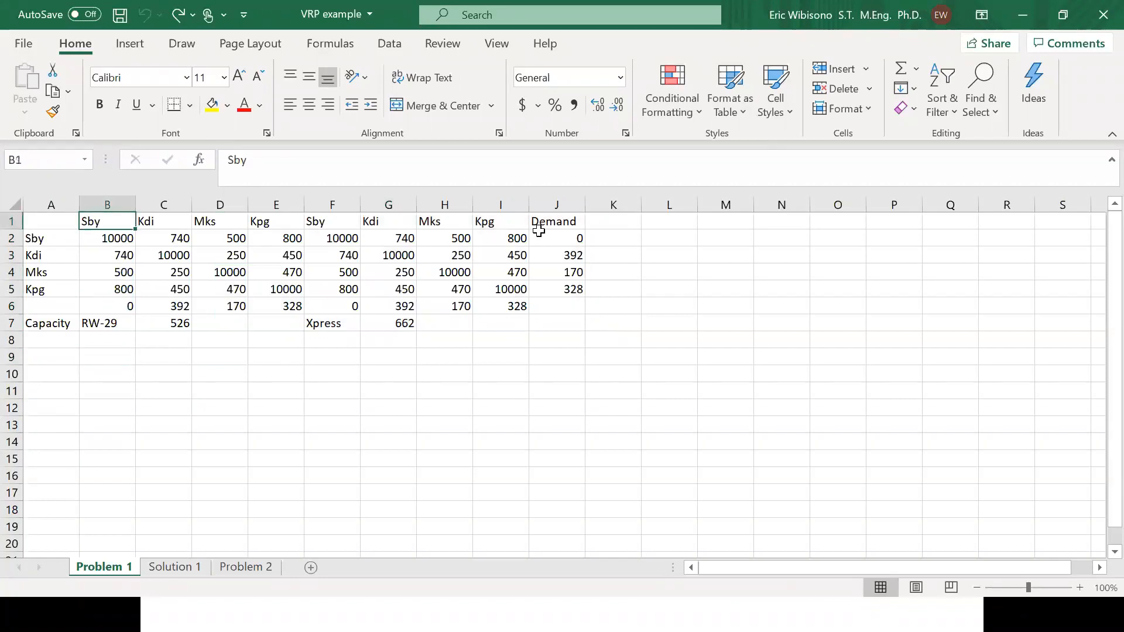
left_click(511, 224, "shift")
key("ctrl+c")
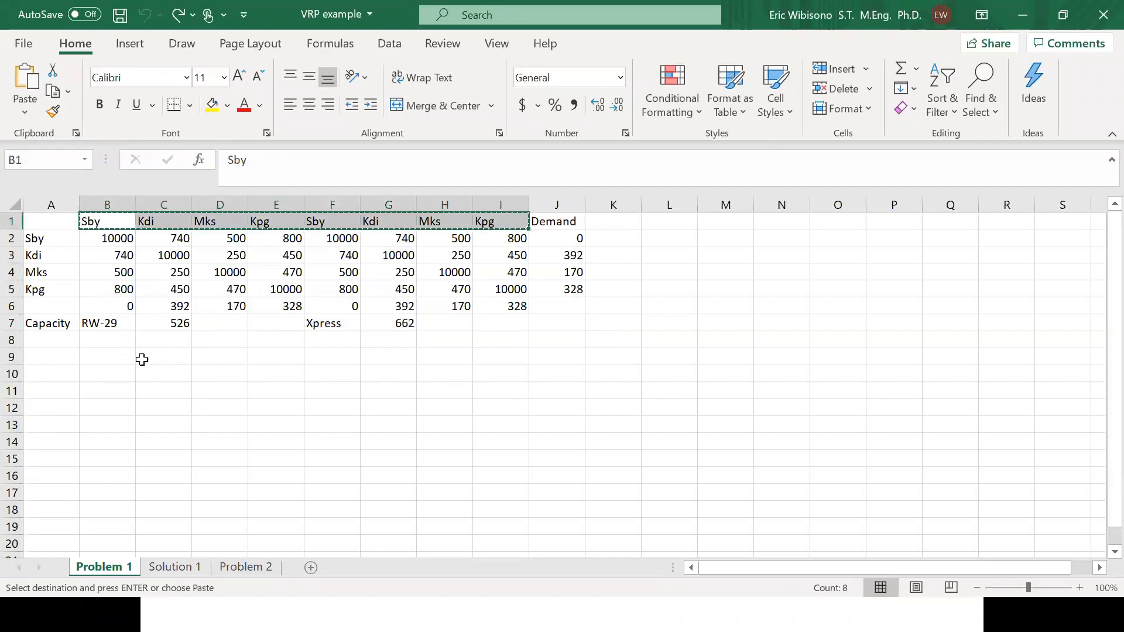
left_click(129, 353)
key("ctrl+v")
- Copy the city row labels Sby, Kdi, Mks and Kpg from A2:A5 to A10:A13
left_click(50, 240)
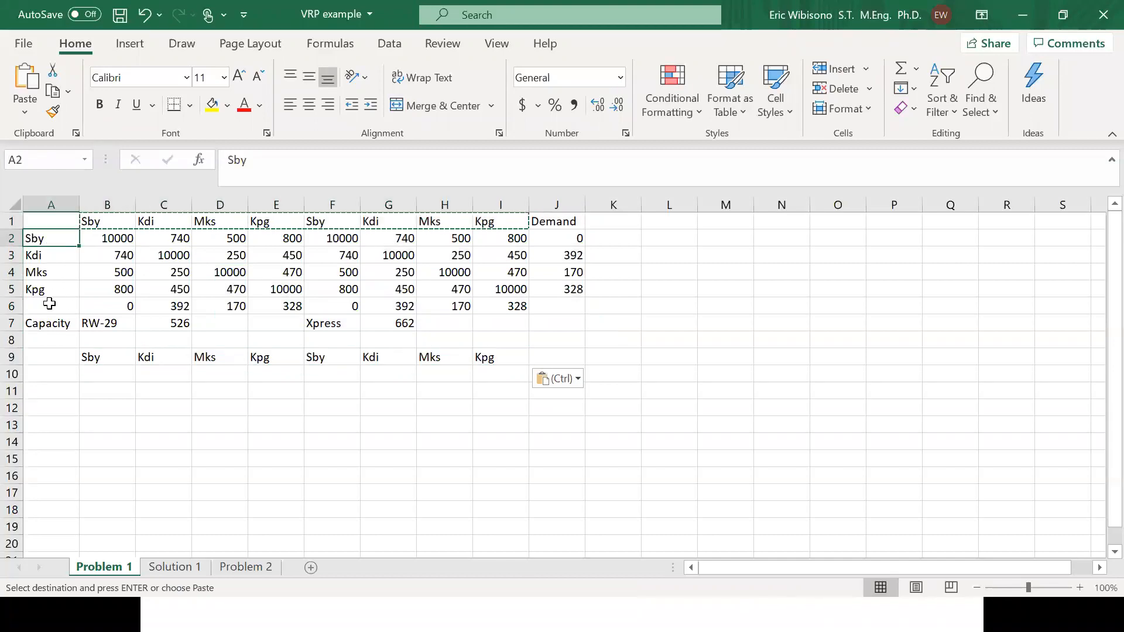
left_click_drag(51, 299, 53, 293)
key("ctrl+c")
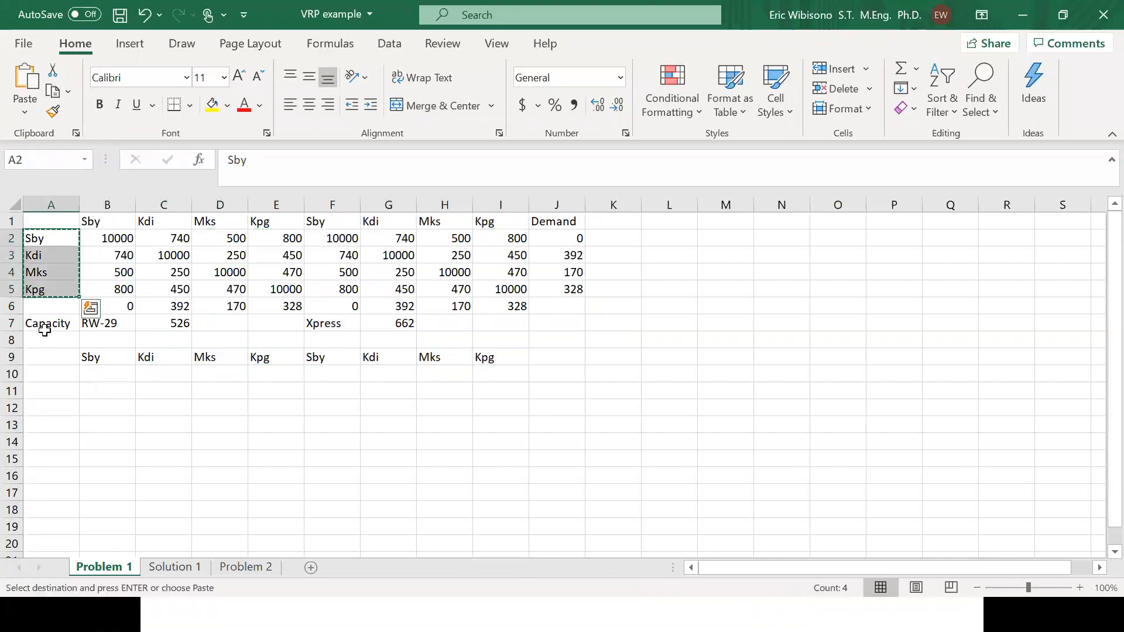
left_click(43, 367)
key("ctrl+v")
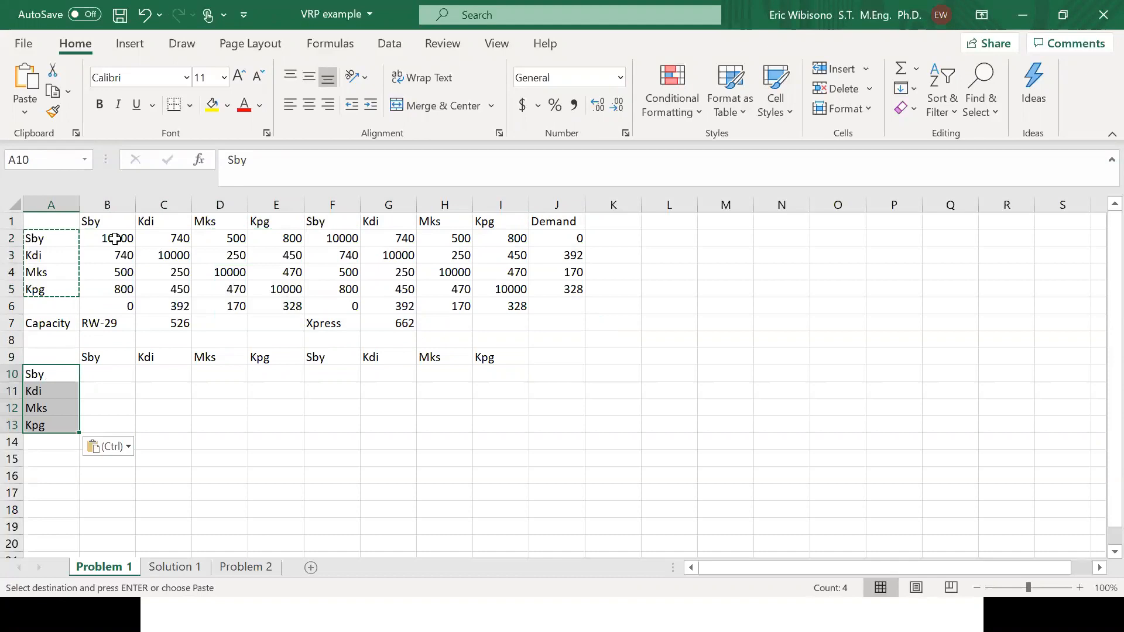
- Label the distance matrix B2:I5 by entering "c(i, j)" in cell L3
left_click_drag(115, 239, 509, 289)
left_click(678, 262)
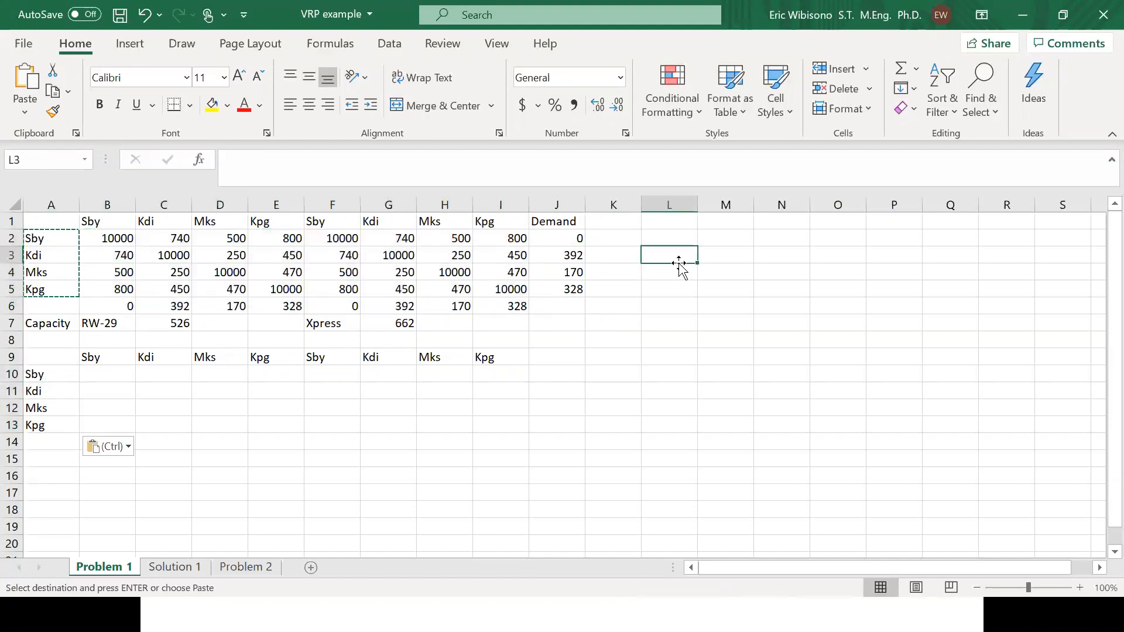
type("c")
type("(im")
key("BackSpace")
key("BackSpace")
type("I,")
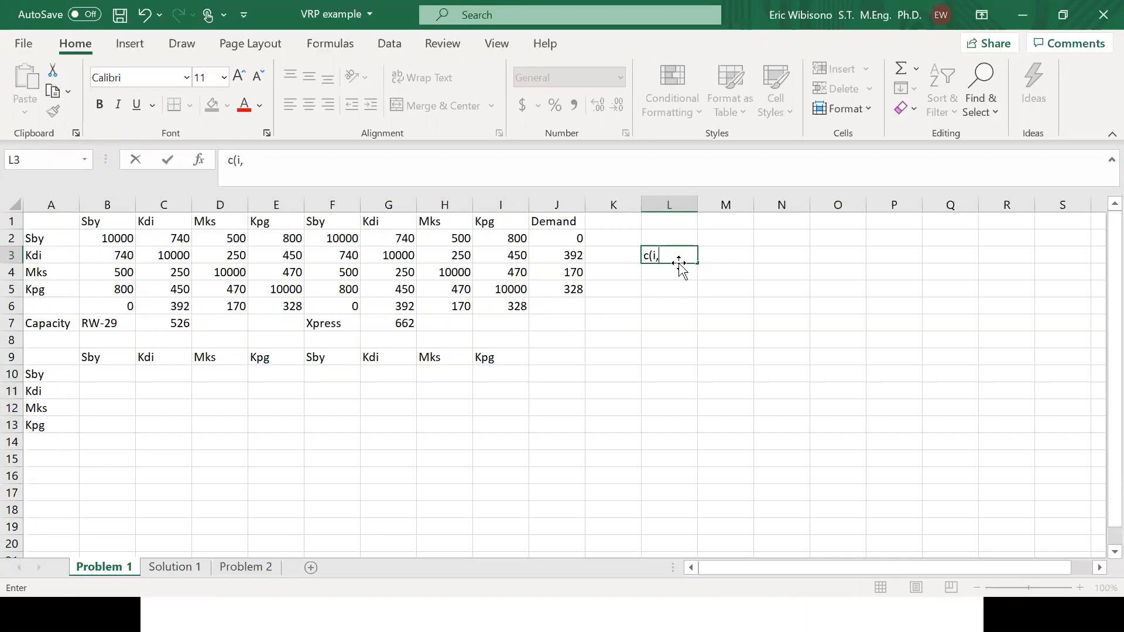
key("Return")
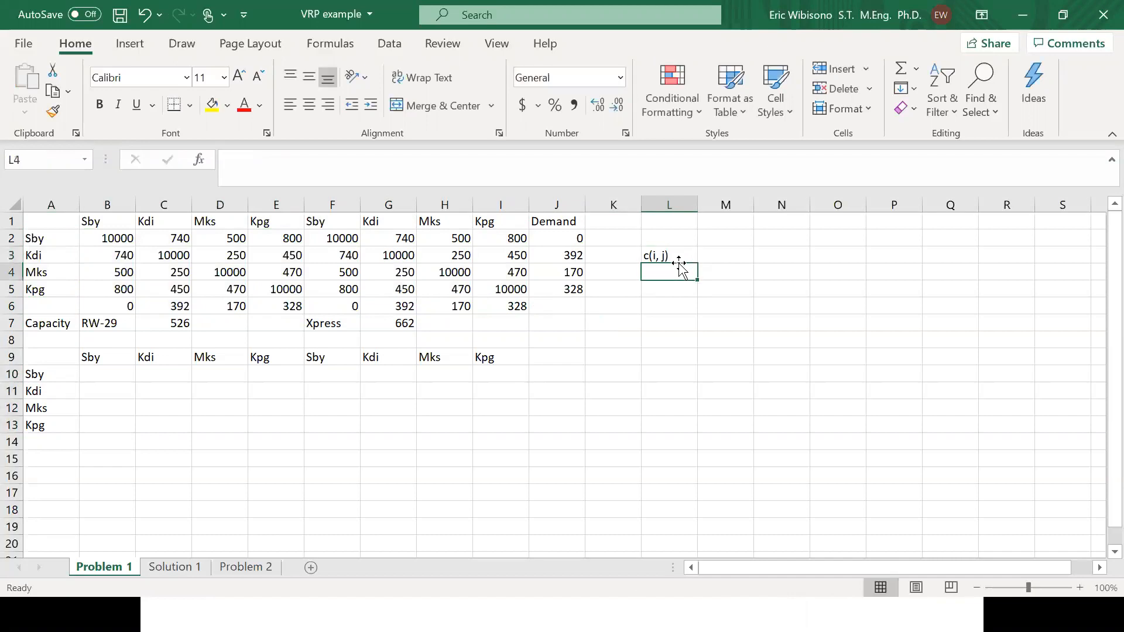
key("Up")
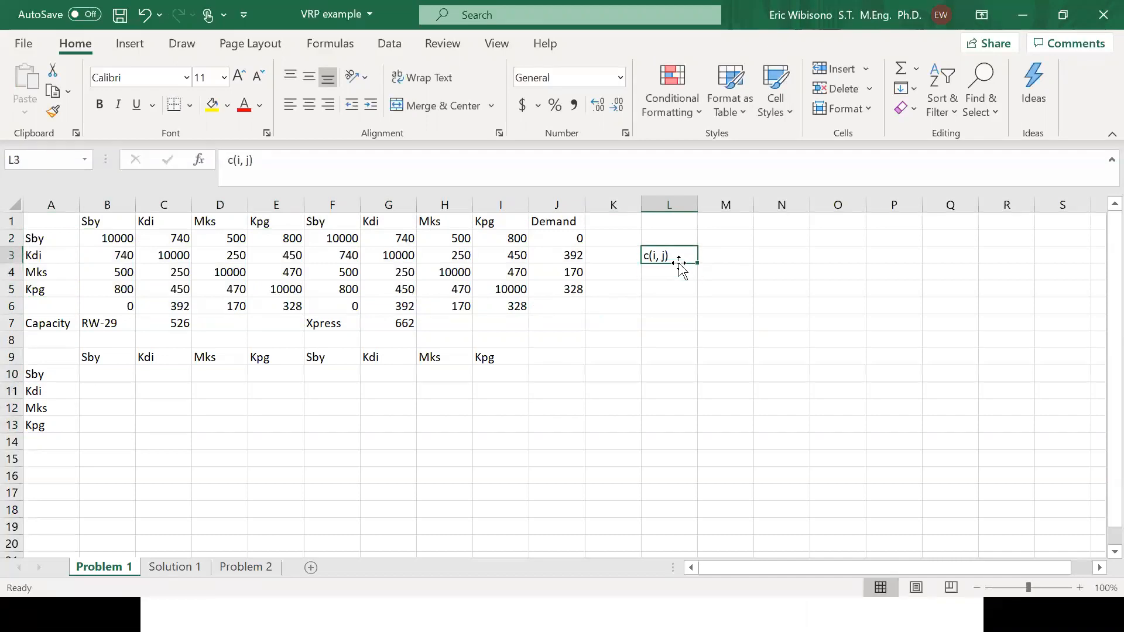
- Label the empty decision matrix B10:I13 by entering "x(i, j)" in cell L10
left_click_drag(117, 235, 473, 284)
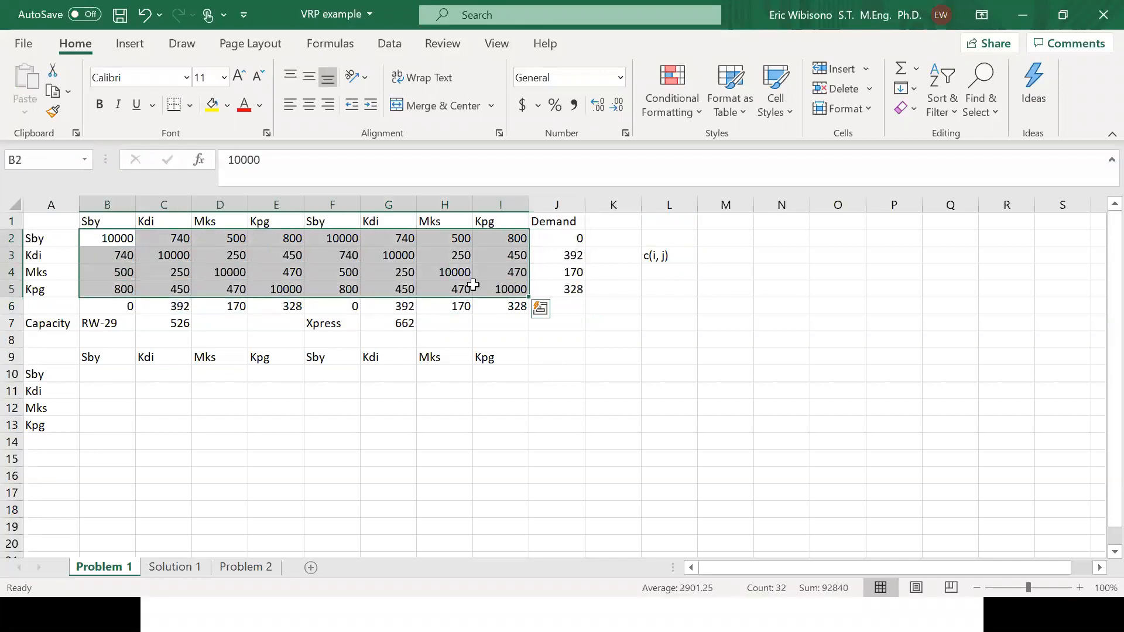
left_click_drag(96, 377, 501, 418)
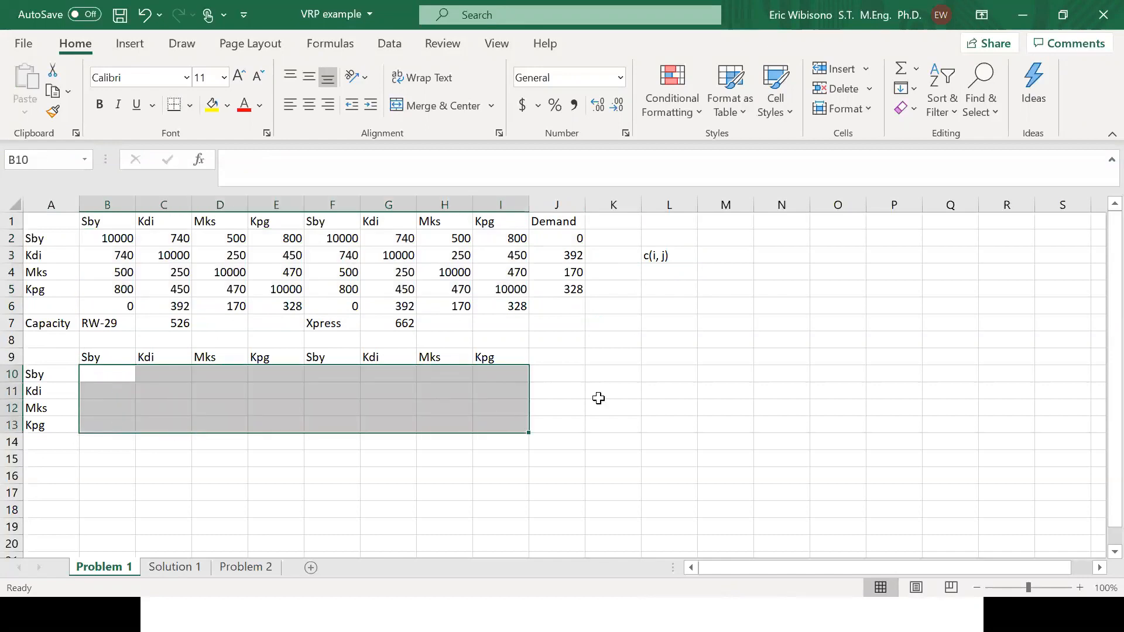
left_click(673, 378)
type("x")
key("BackSpace")
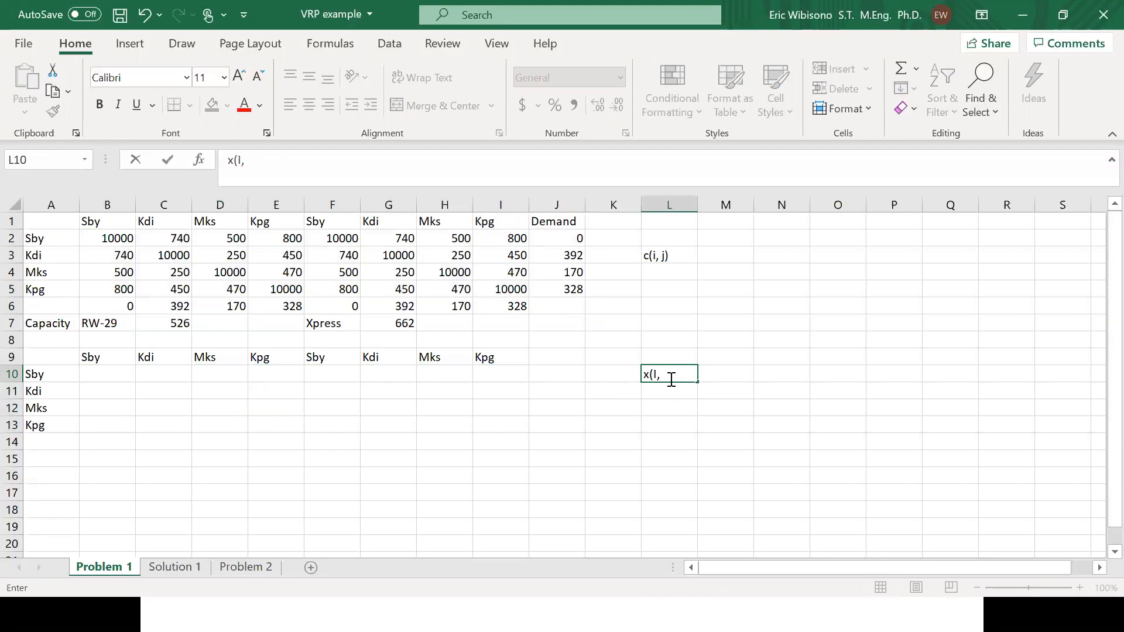
key("ctrl+z")
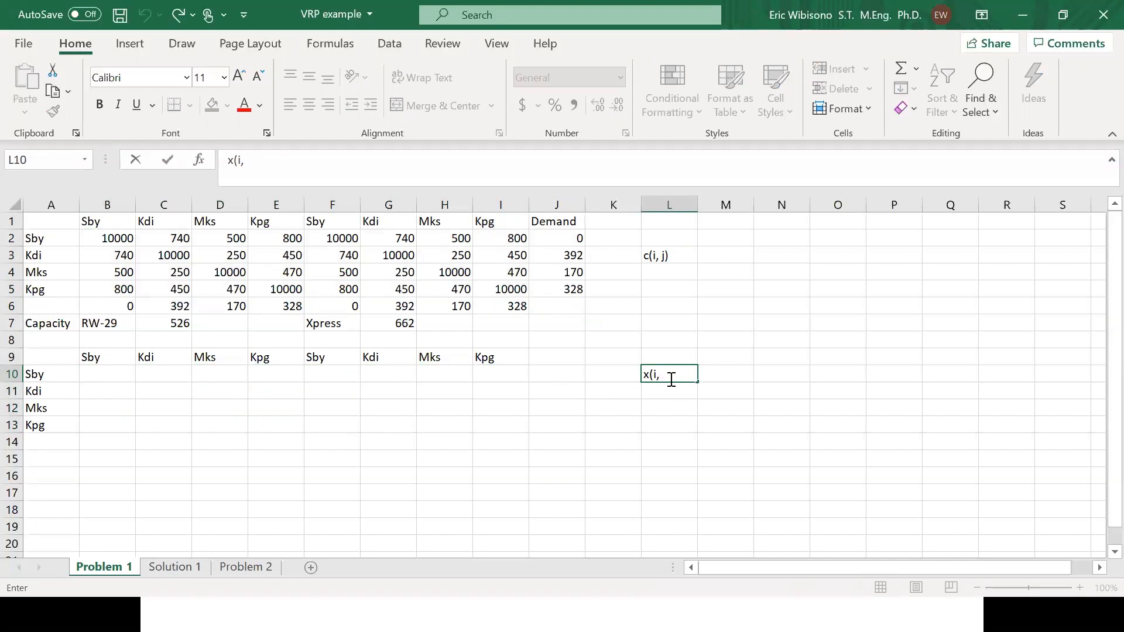
type("j)")
key("Return")
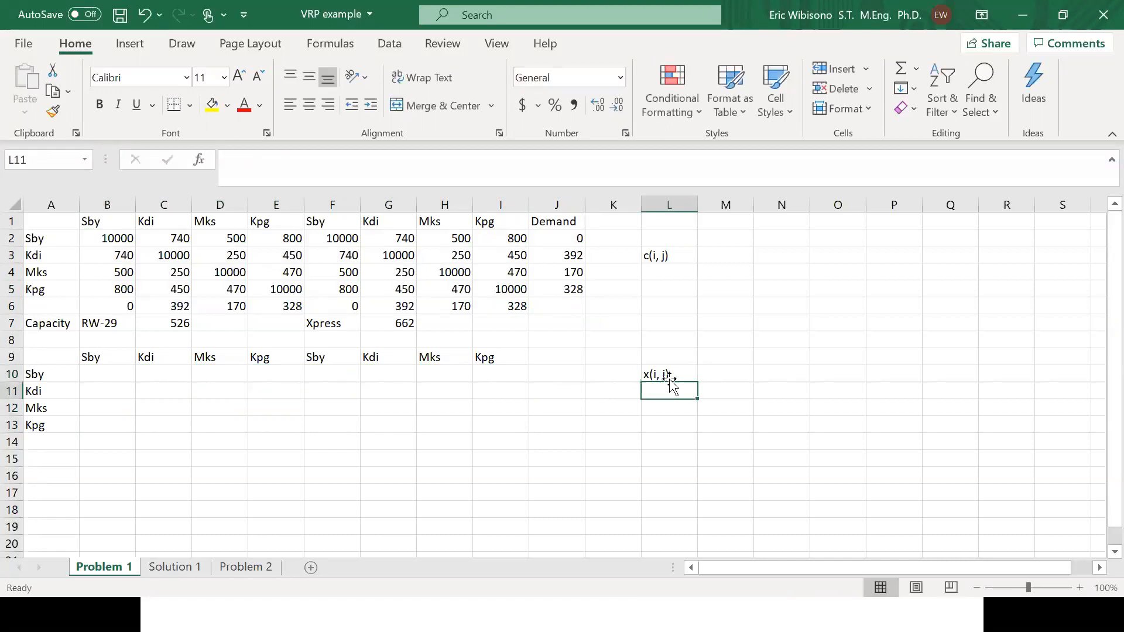
- Examine the empty decision matrix B10:I13, including the first vehicle's block B10:E13 and the start of the second block
key("Up")
key("Left")
key("Left")
key("Left")
key("Left")
key("Left")
key("Left")
key("Left")
key("Left")
key("Left")
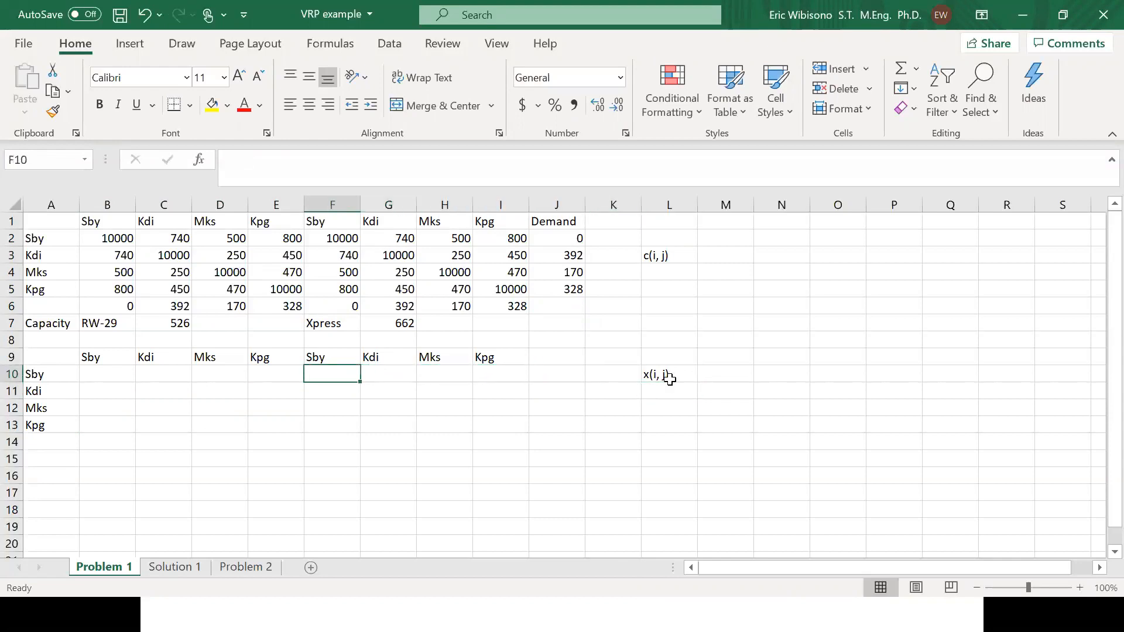
key("Left")
key("shift+Down")
key("shift+Down")
key("shift+Down")
key("shift+Right")
key("shift+Right")
key("shift+Right")
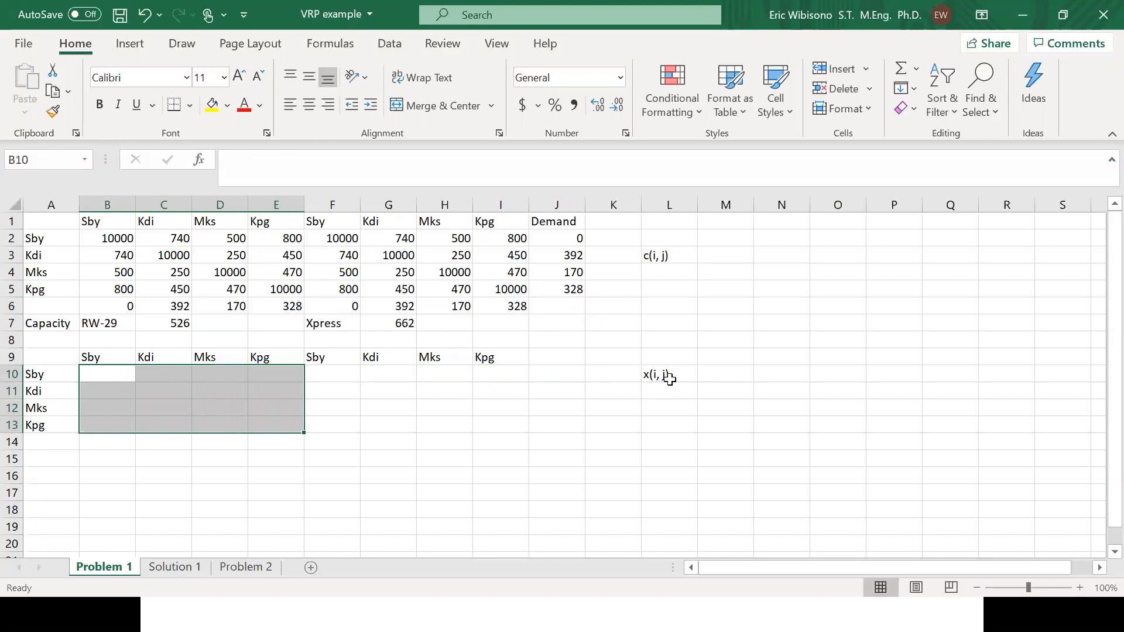
left_click(350, 375)
left_click(97, 379)
left_click_drag(98, 379, 490, 430)
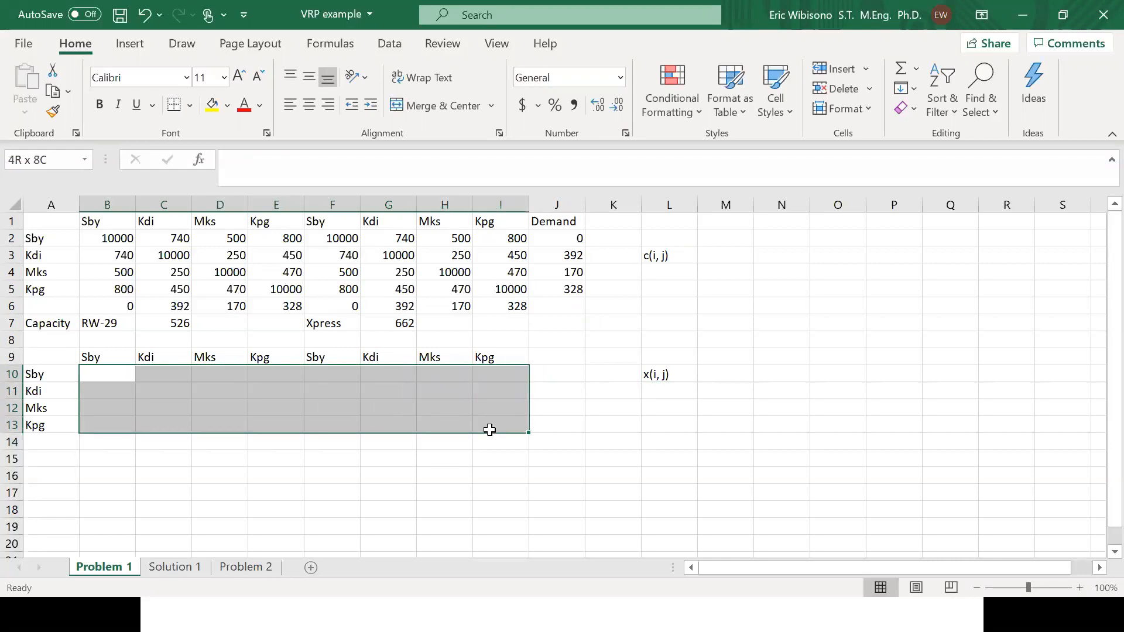
left_click(409, 410)
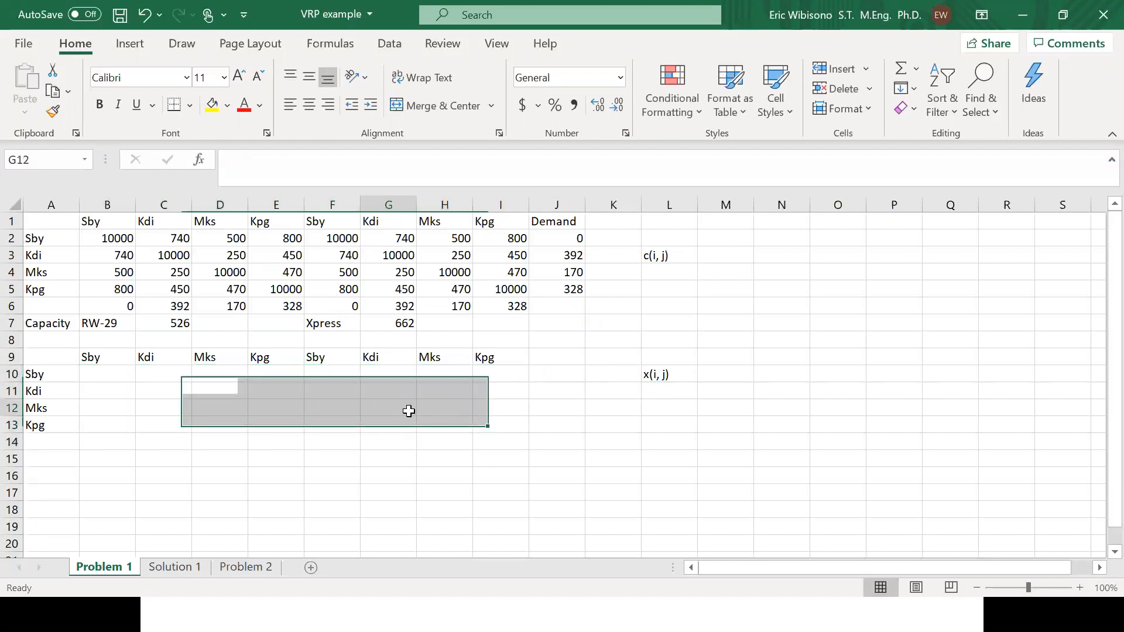
left_click(121, 370)
- Compare the two vehicles' distance blocks, the Sby–Kdi distance in each, and the RW-29 and Xpress capacities
left_click_drag(121, 238, 291, 291)
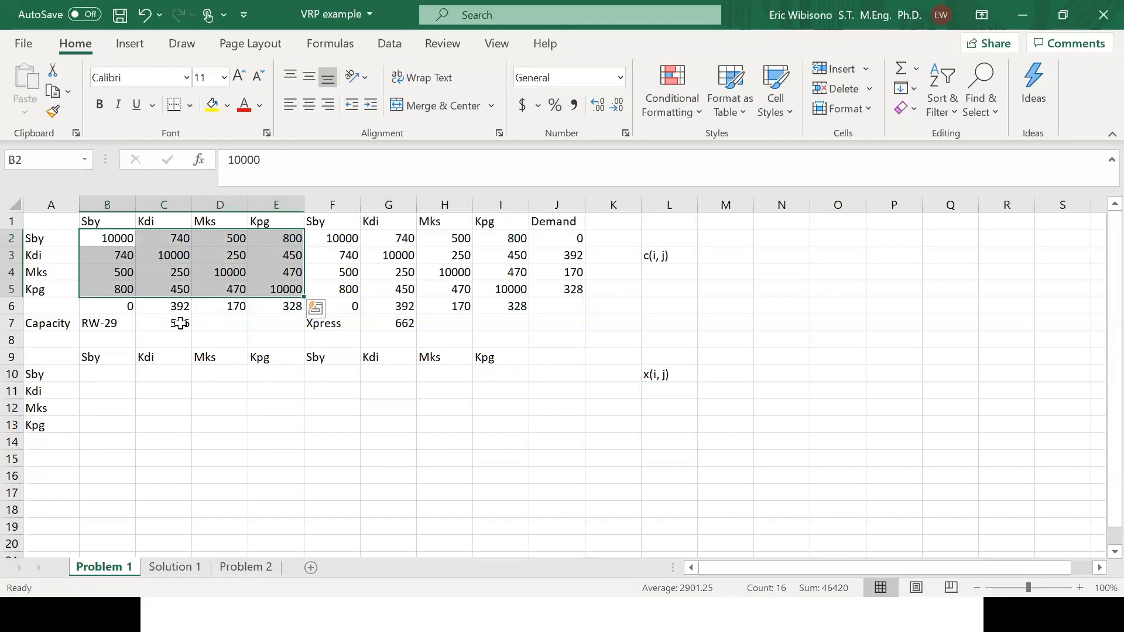
left_click_drag(344, 240, 554, 304)
left_click_drag(109, 381, 266, 426)
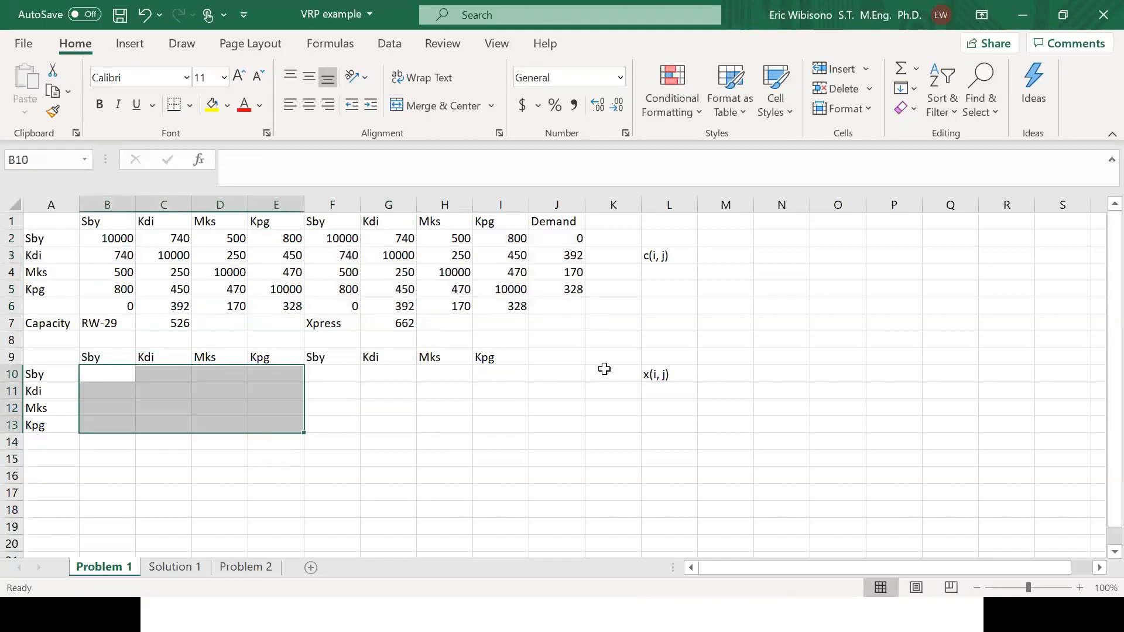
left_click(661, 255)
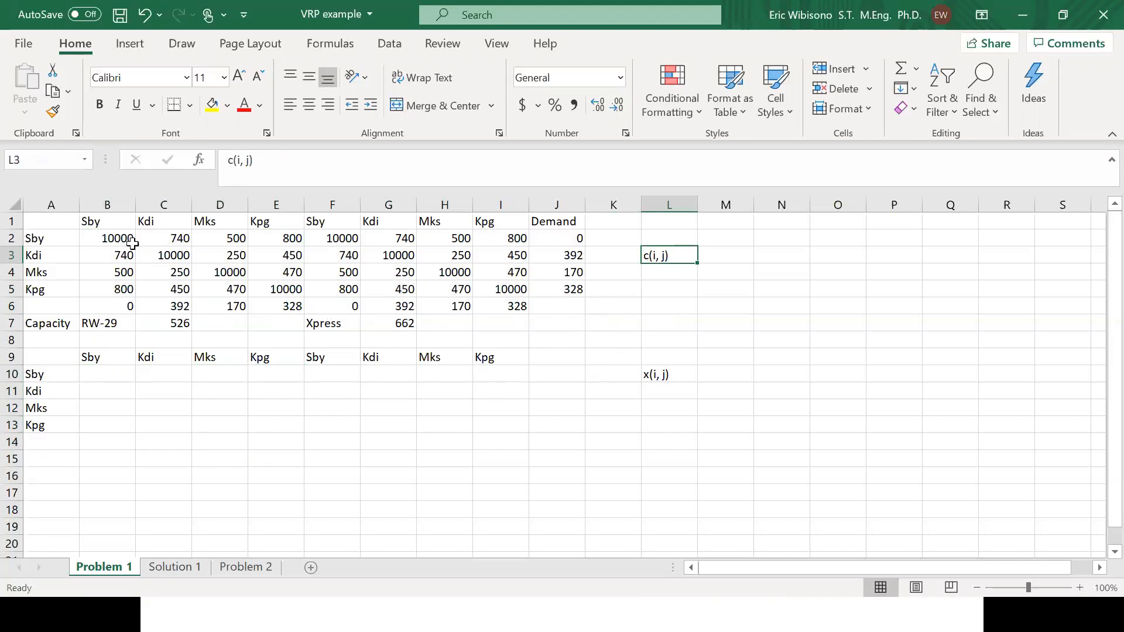
left_click(172, 243)
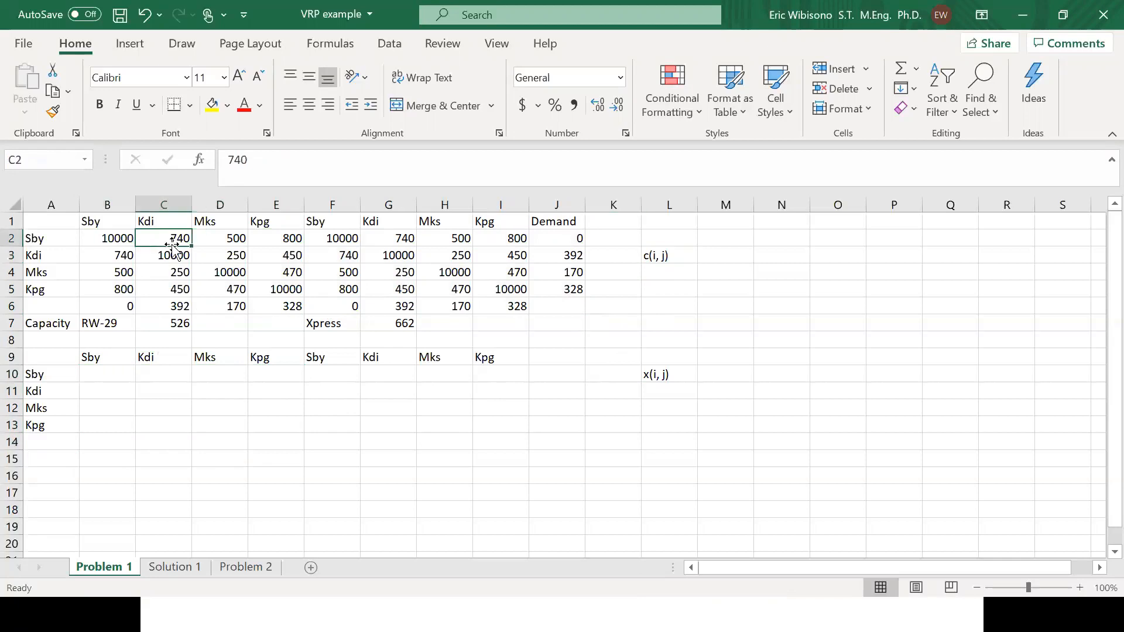
left_click(382, 241)
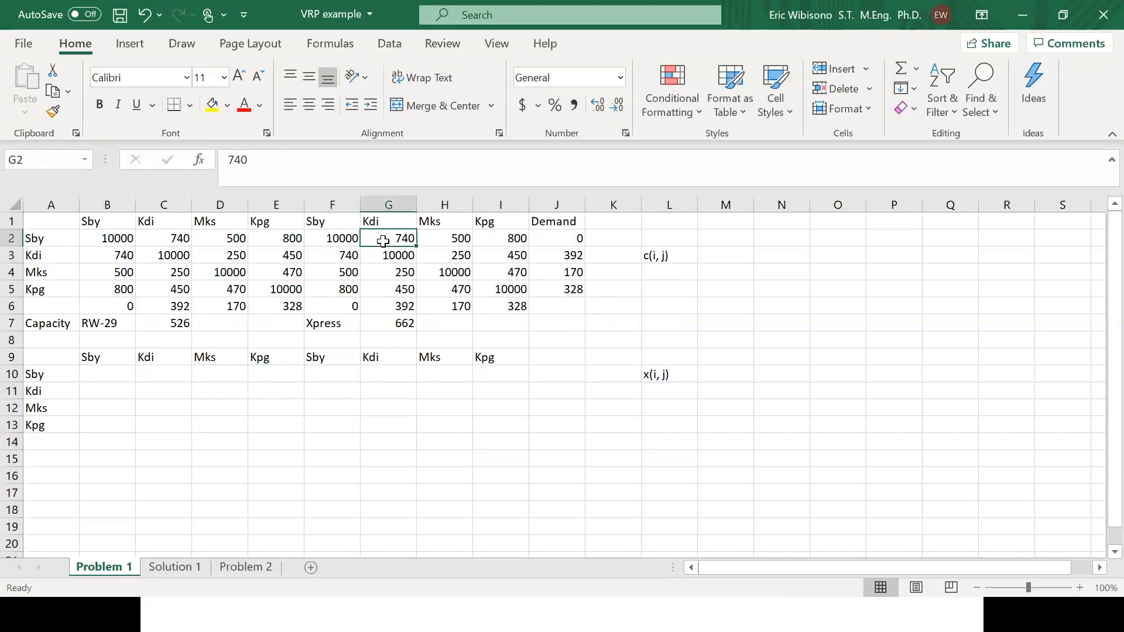
left_click(168, 327)
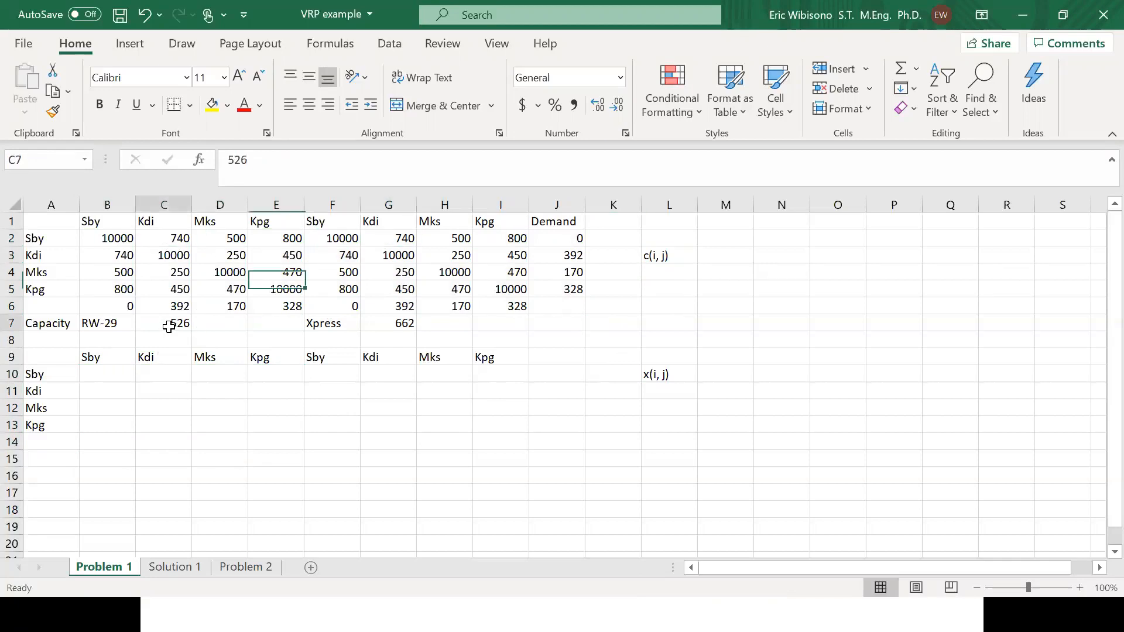
left_click(378, 323)
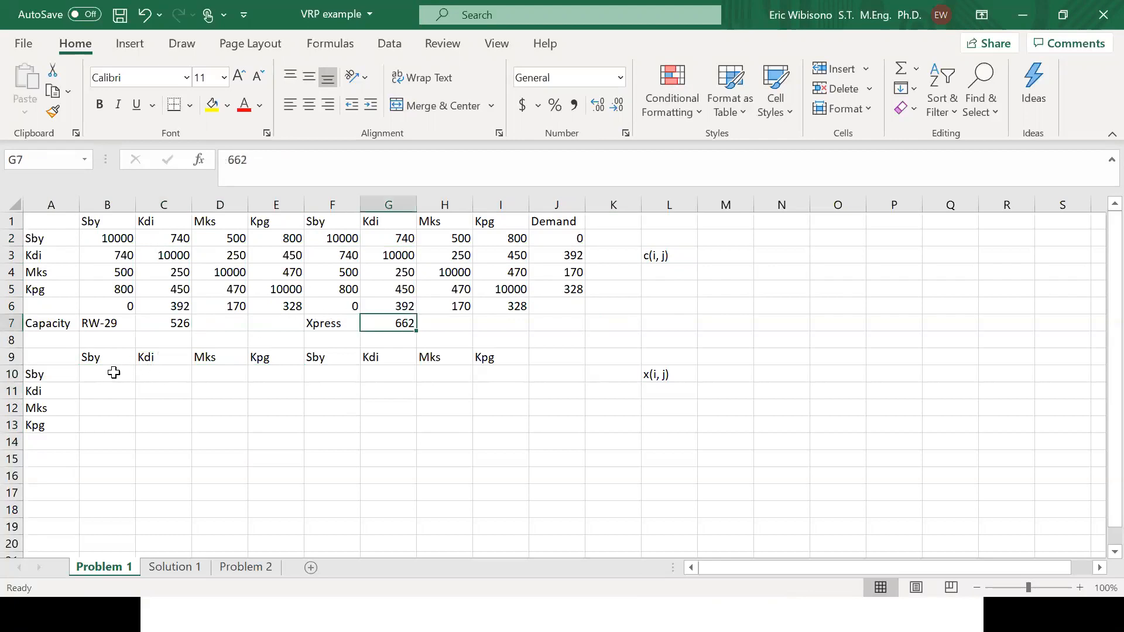
- Add the vehicle index to the decision variable label in L10 so it reads "x(i, j, v)"
left_click(674, 373)
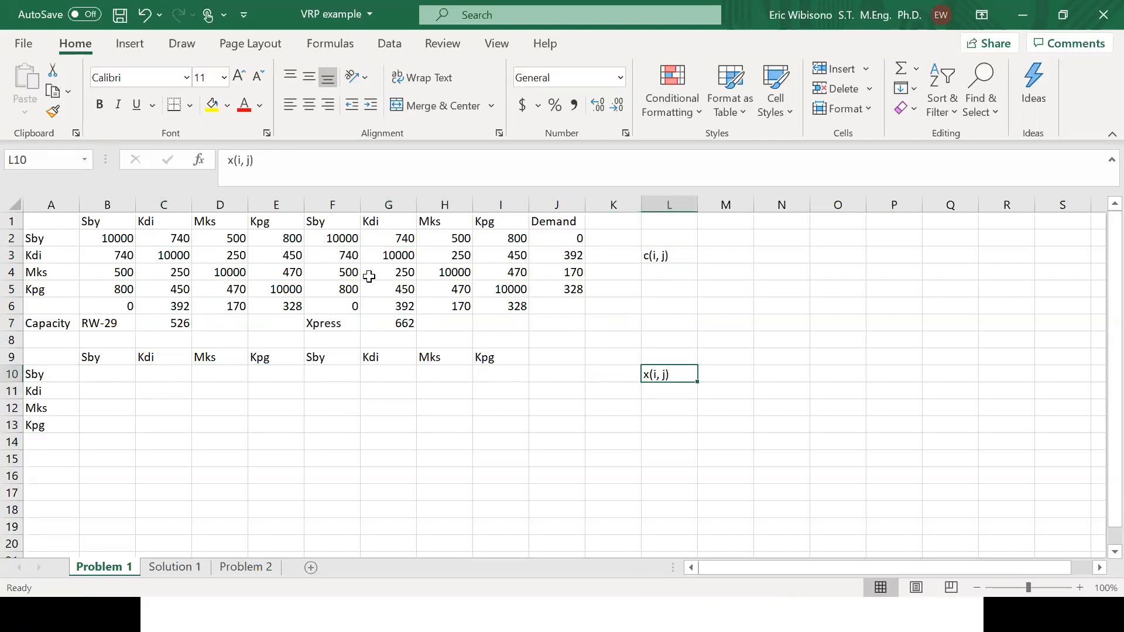
left_click_drag(250, 161, 316, 153)
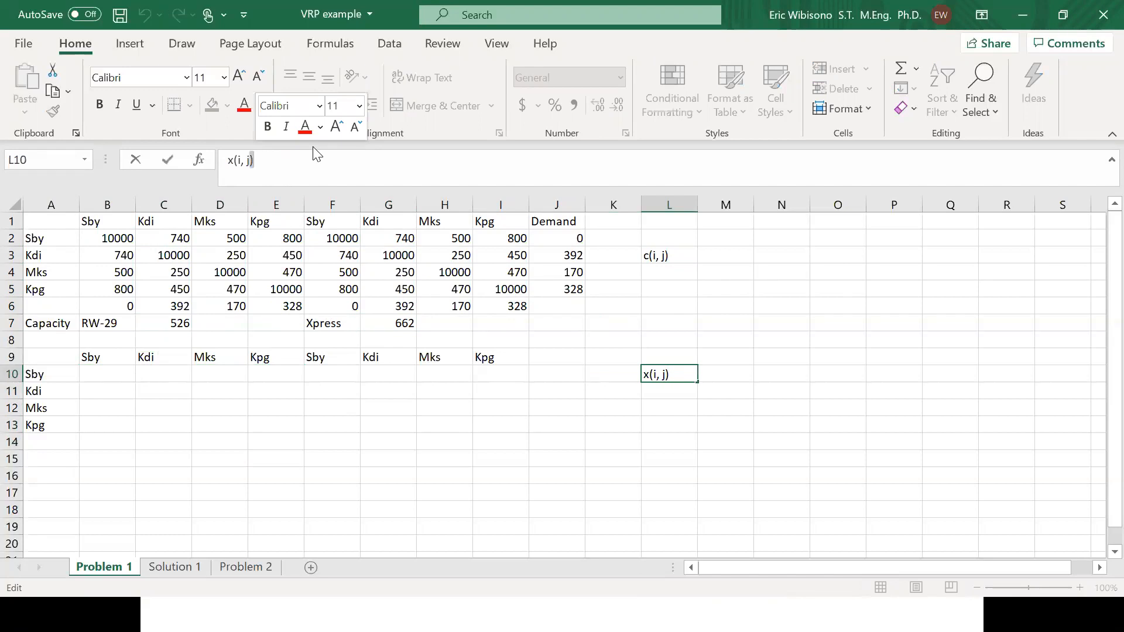
key("Left")
type(", v")
key("Return")
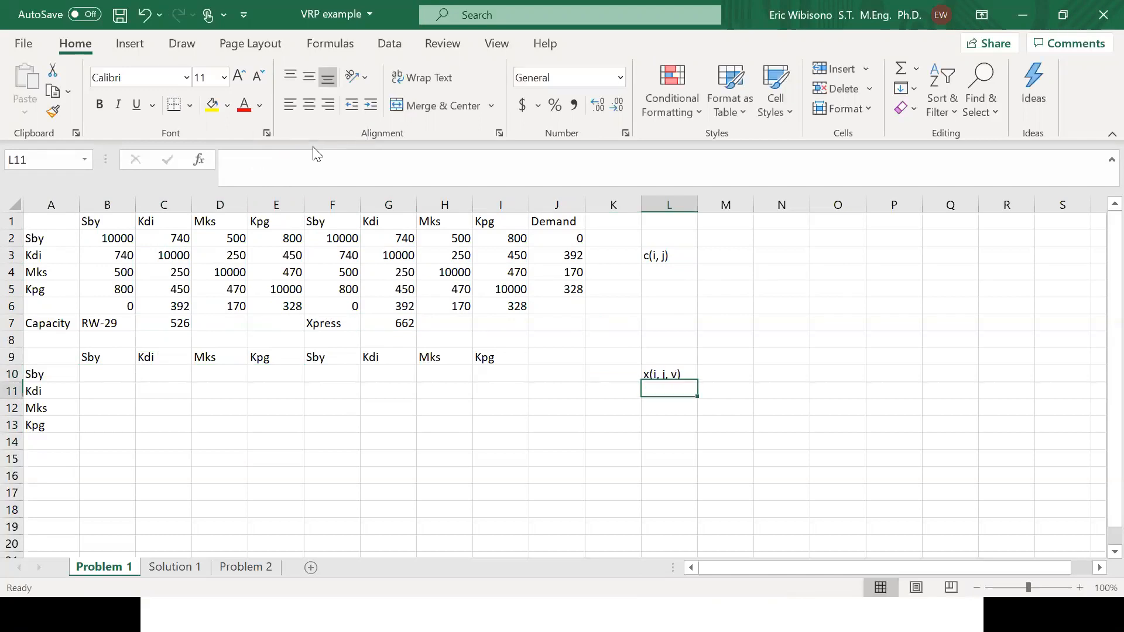
- Examine both vehicles' blocks of the decision matrix, select B15, and check the Capacitated Vehicle Routing Problem objective on the PowerPoint slide
left_click_drag(96, 375, 276, 437)
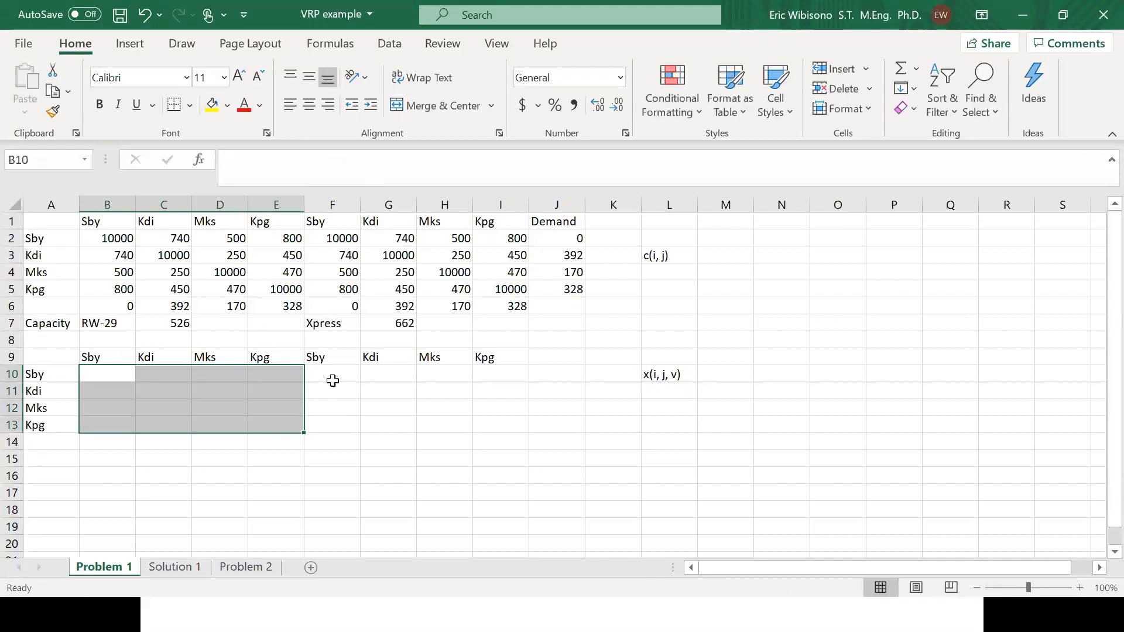
left_click_drag(334, 379, 473, 430)
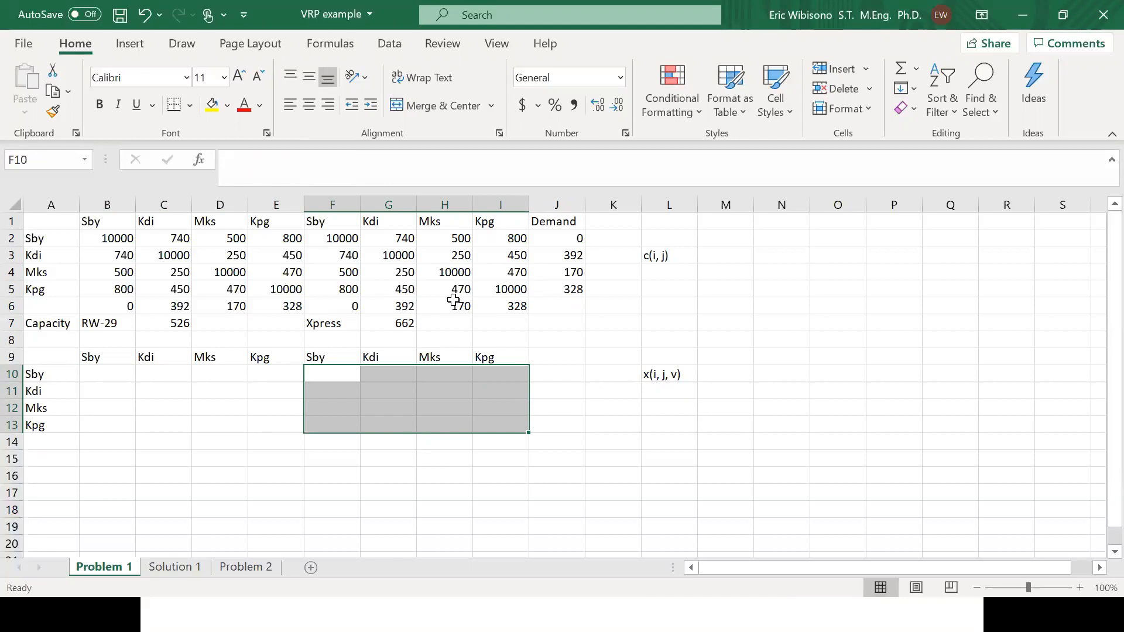
left_click(107, 462)
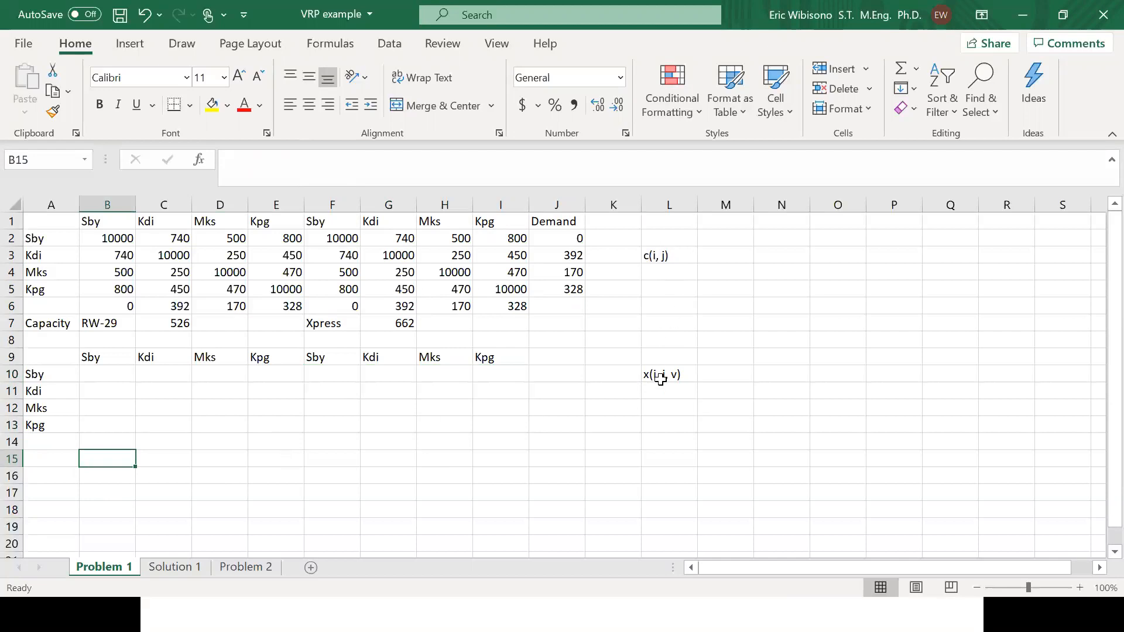
key("alt+Tab")
key("alt+Tab")
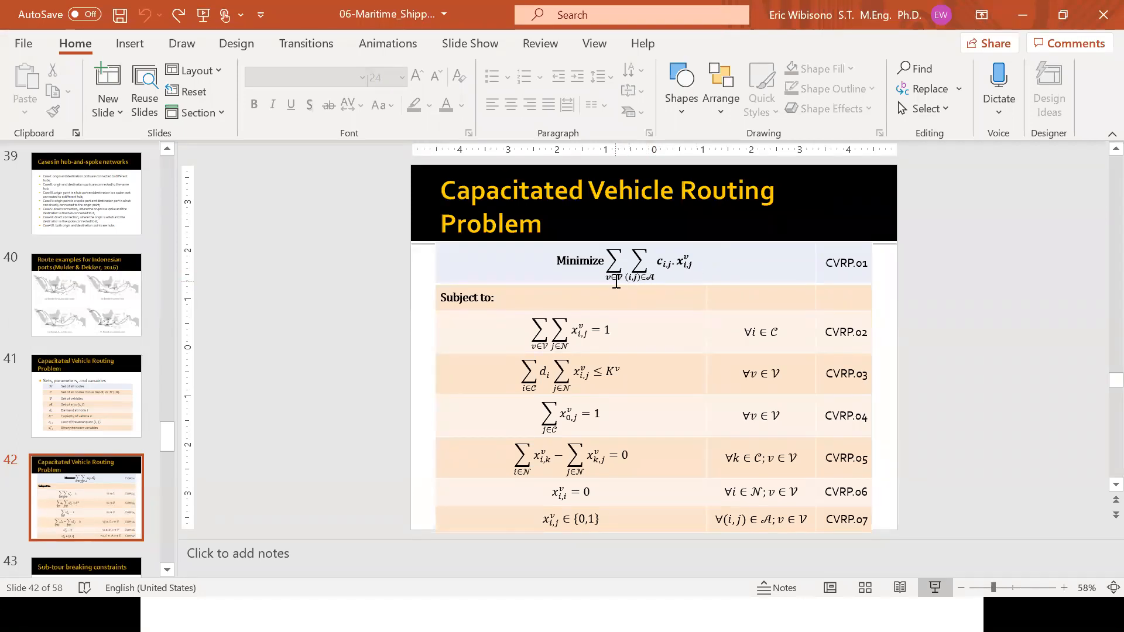
key("alt+Tab")
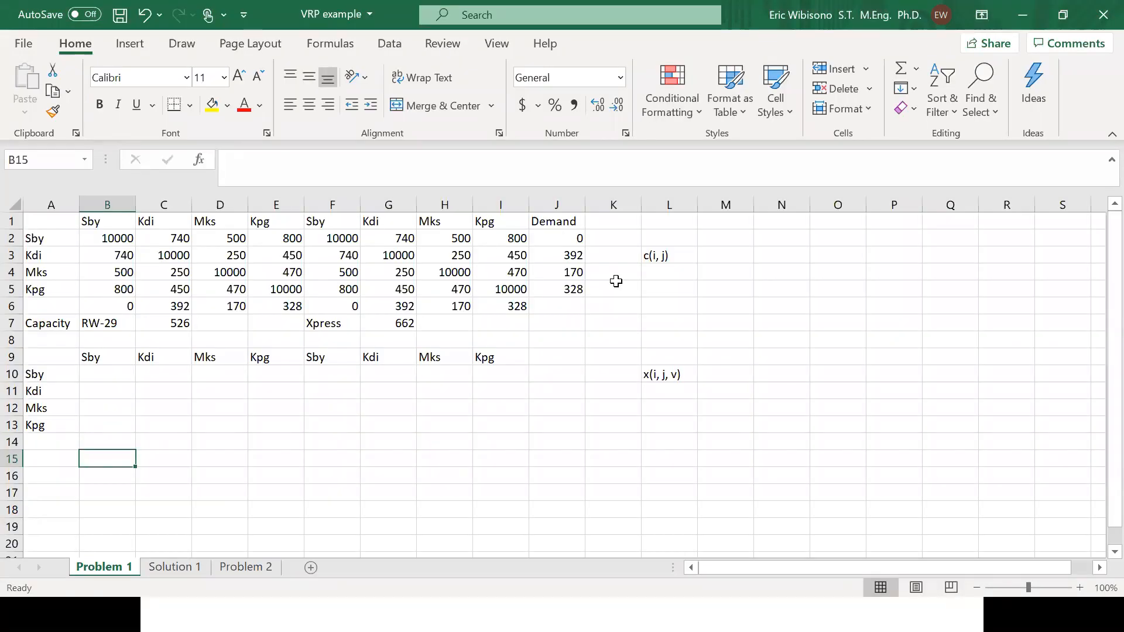
- Enter the objective function in B15 as =SUMPRODUCT($B$2:$I$5,$B$10:$I$13), multiplying the distance matrix by the decision matrix
type("=SUM")
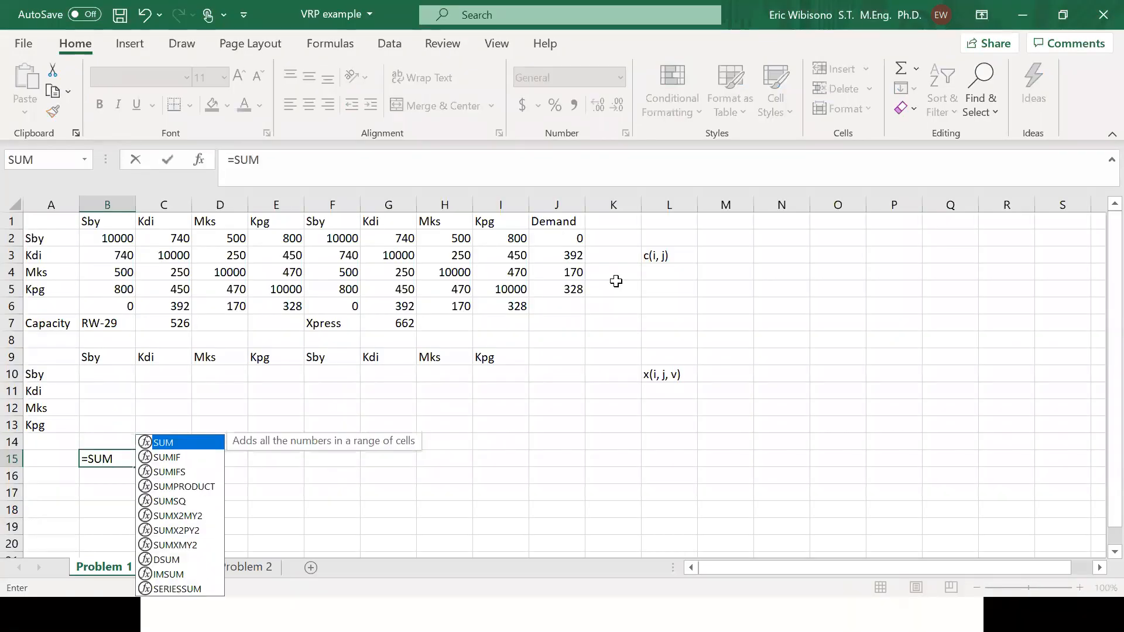
type("PRODUCT")
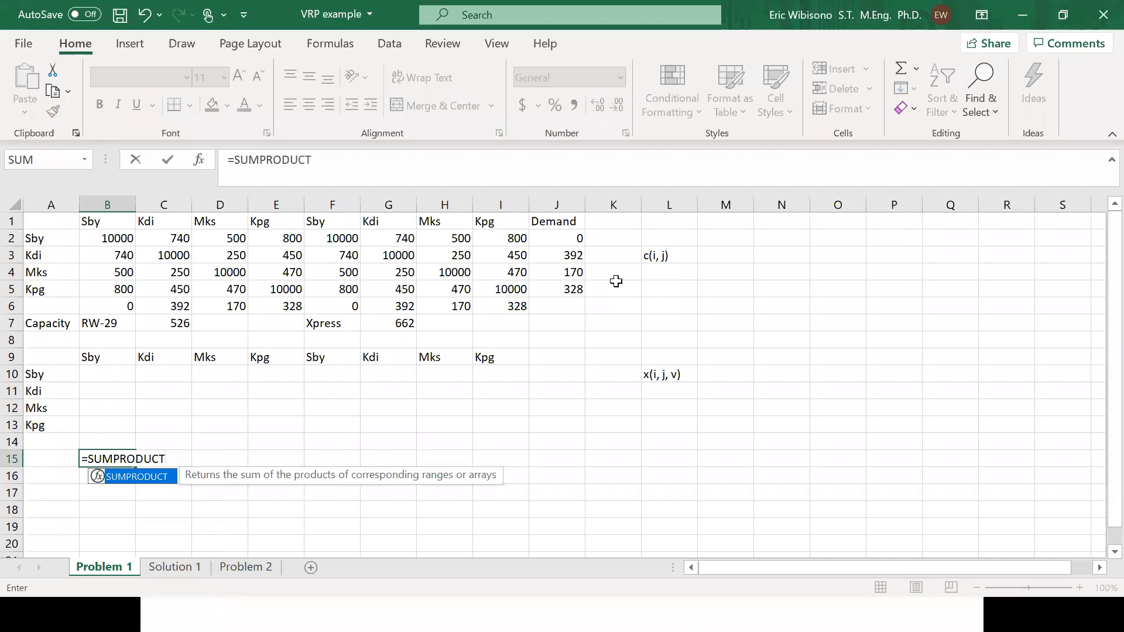
type("(")
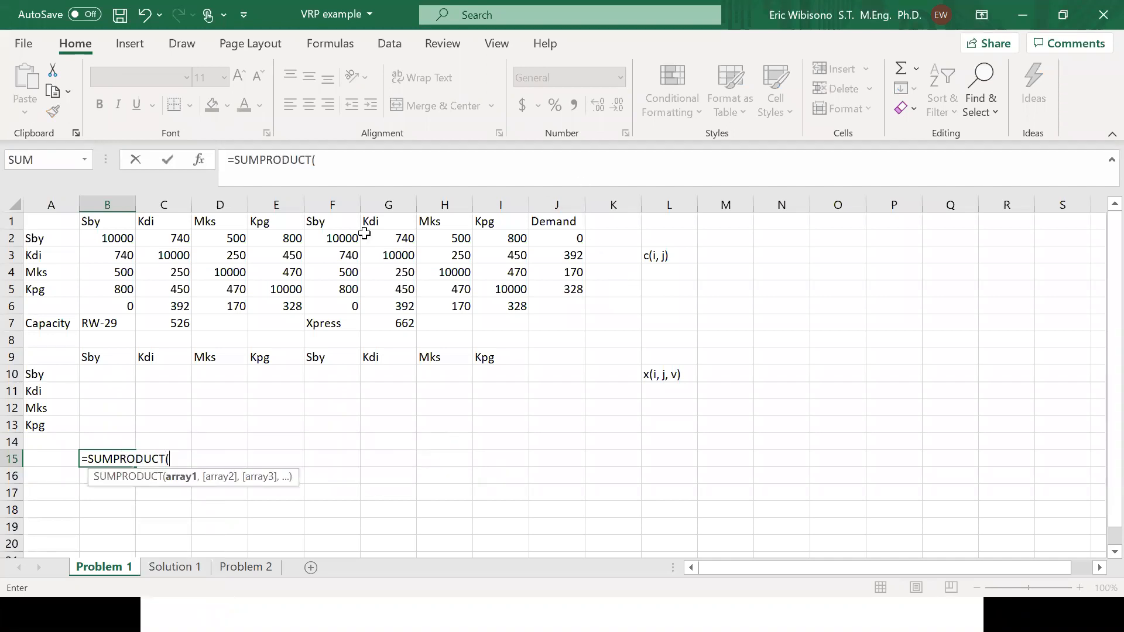
left_click_drag(123, 235, 477, 291)
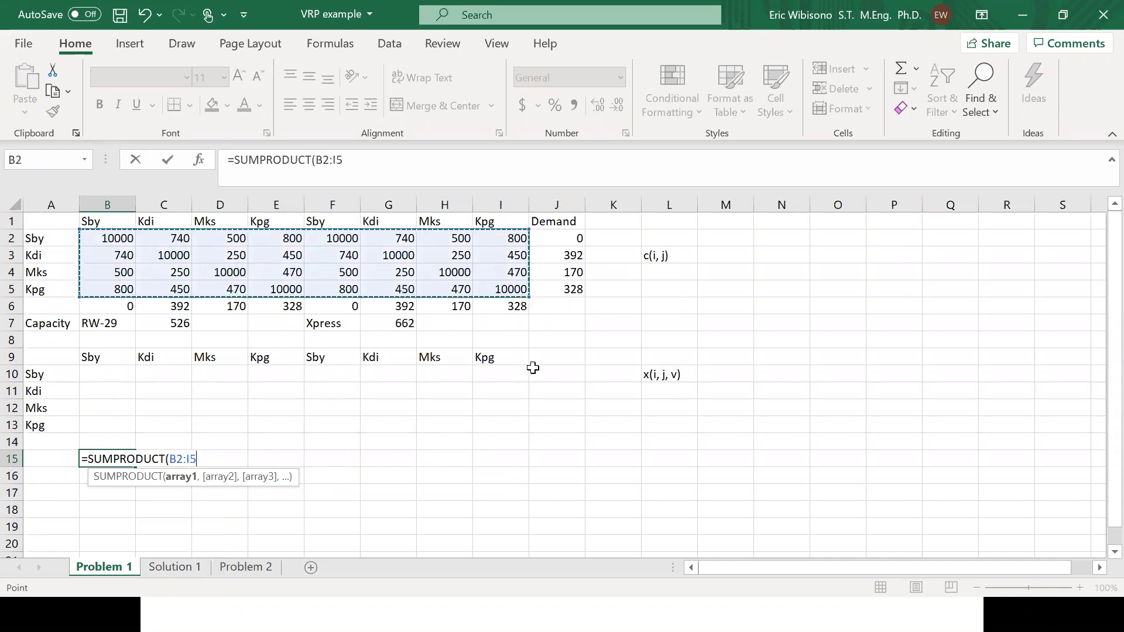
key("F4")
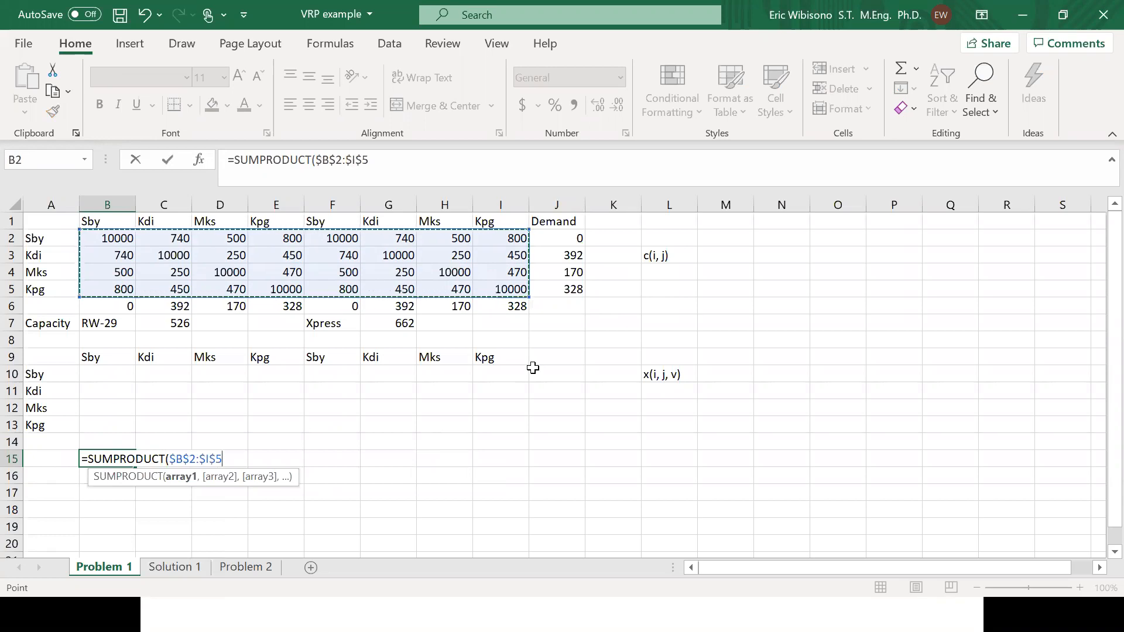
type(",")
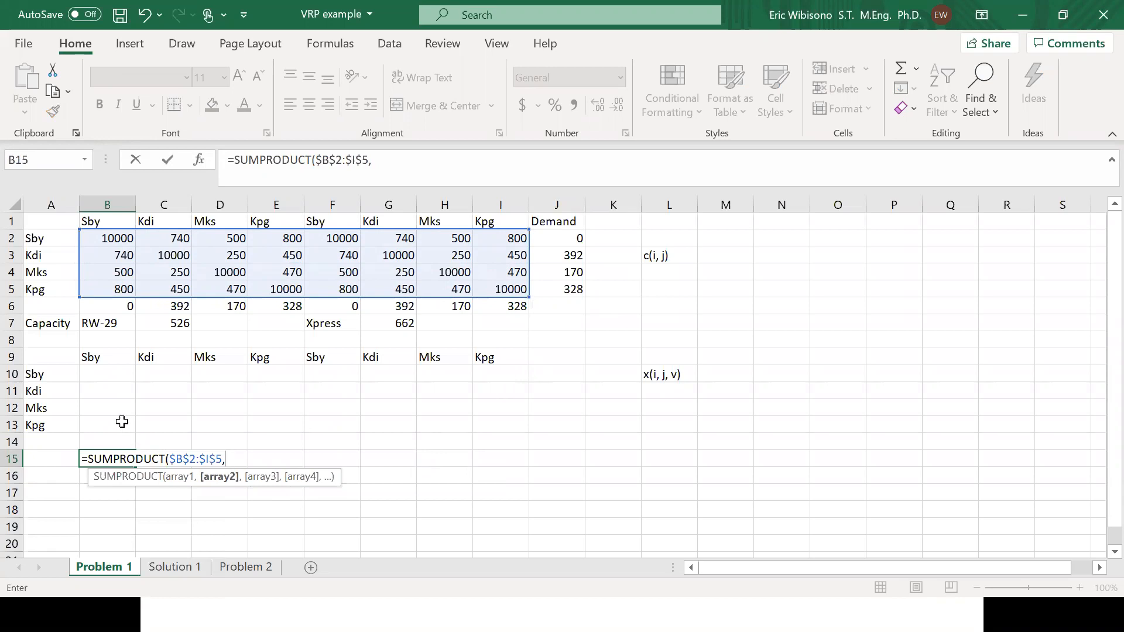
left_click_drag(106, 375, 490, 421)
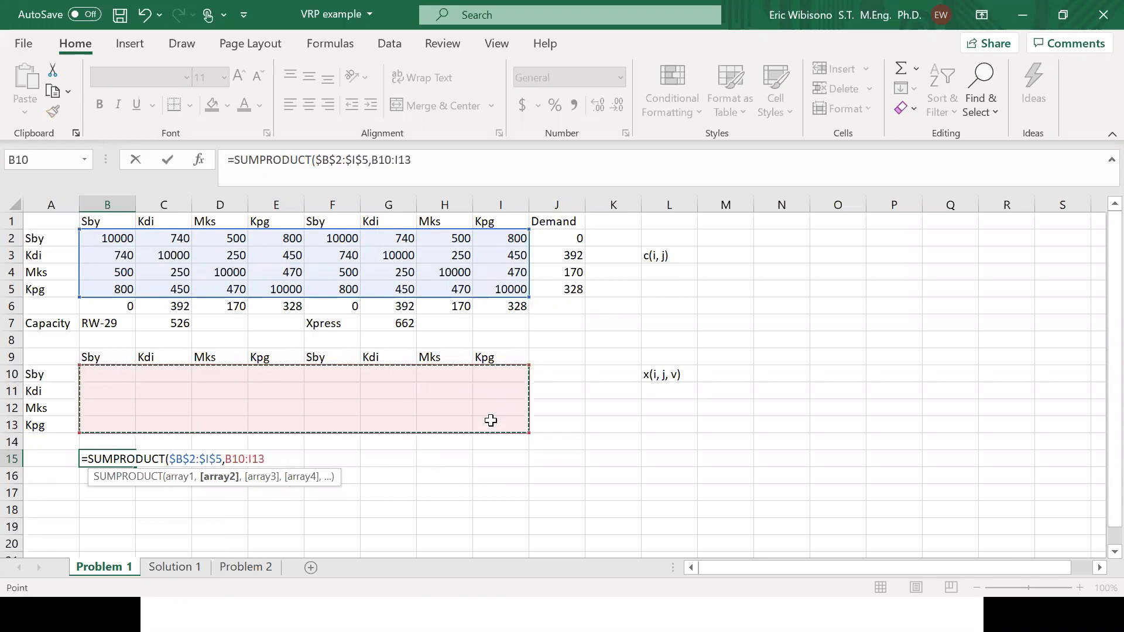
key("F4")
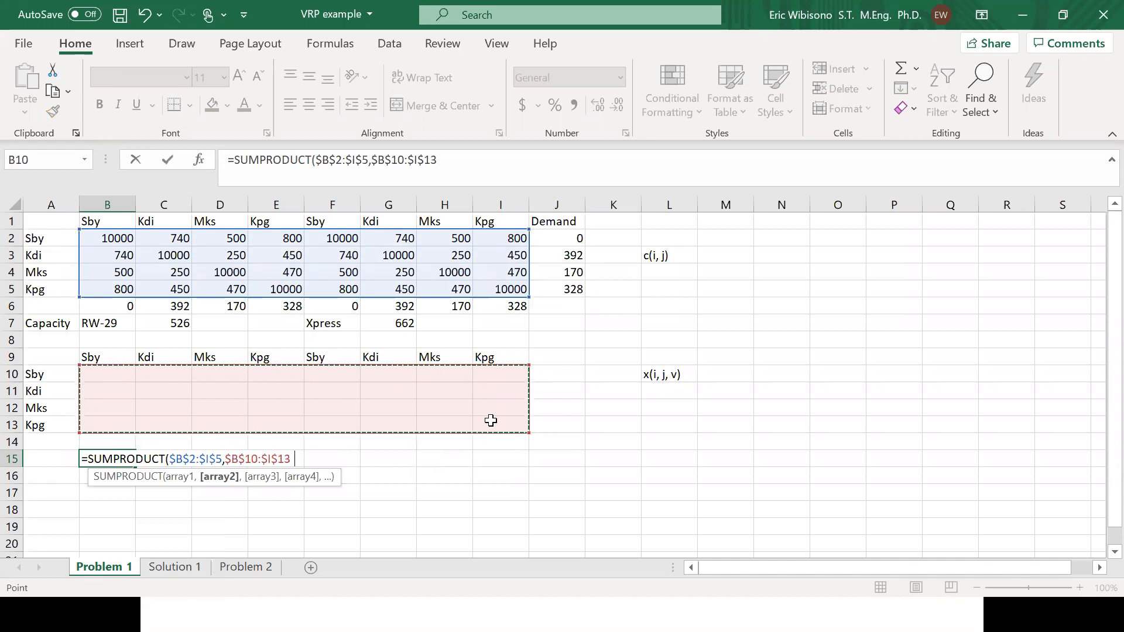
type(")")
key("Return")
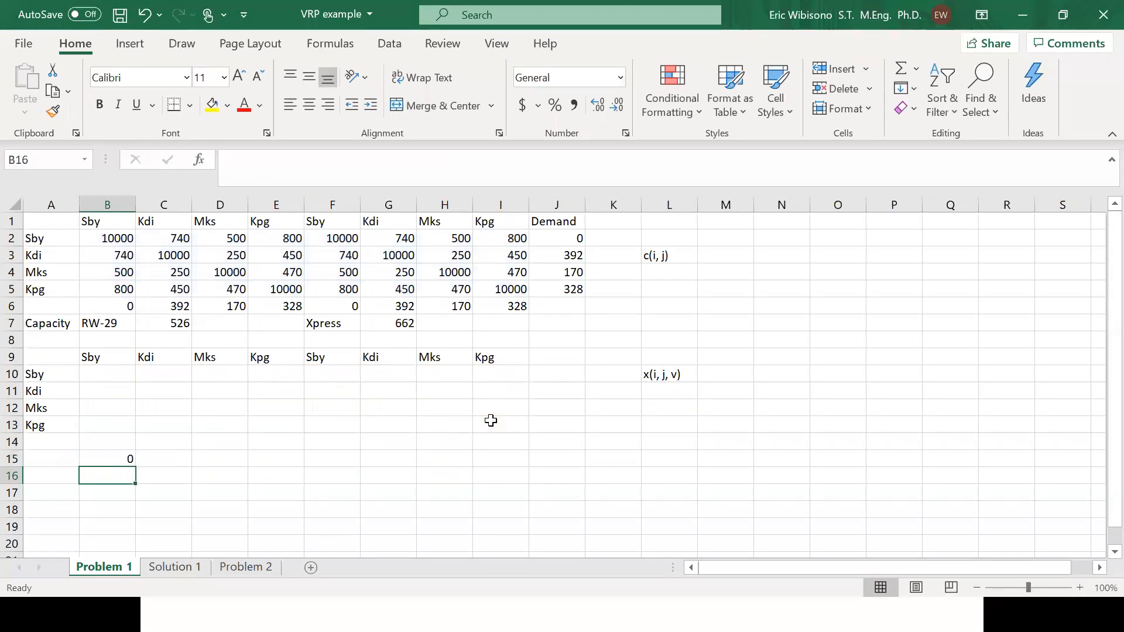
key("Up")
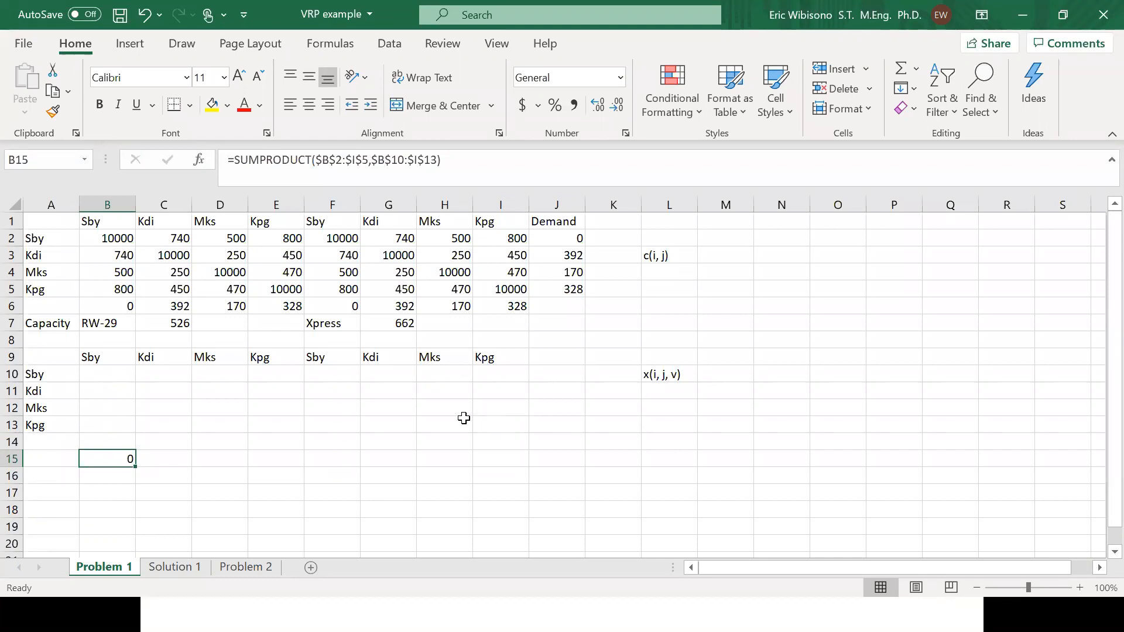
- Examine the first vehicle's distance block, comparing the distances above the diagonal with the linked mirror distance in B3
left_click(111, 238)
key("Down")
key("Down")
key("Down")
key("Up")
key("Up")
key("Up")
key("Right")
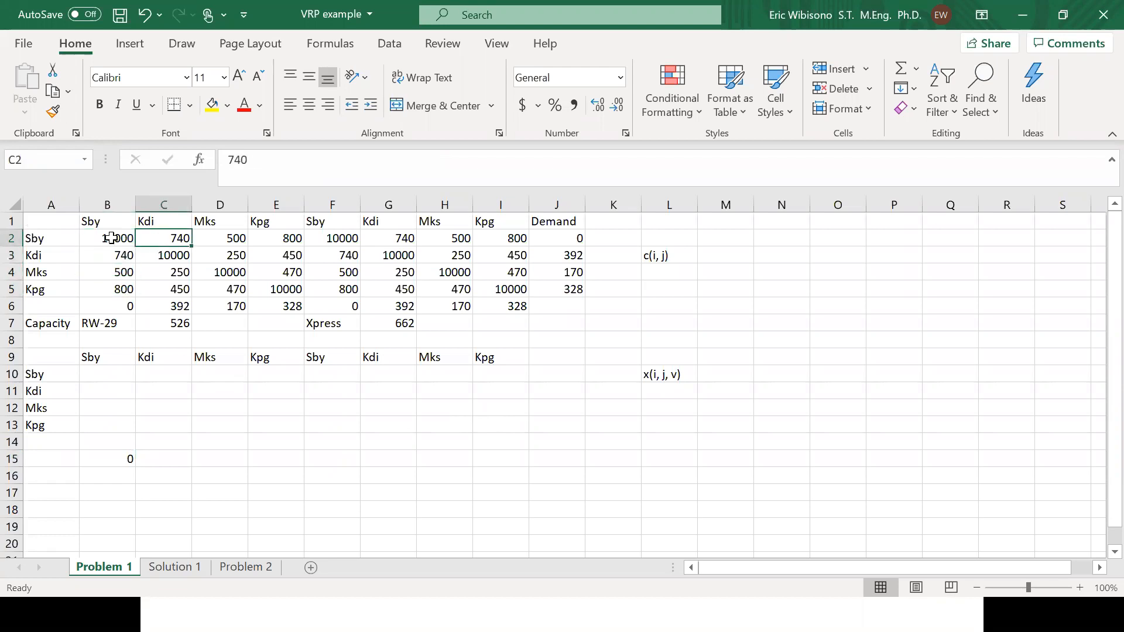
key("shift+Right")
key("shift+Right")
key("shift+Down")
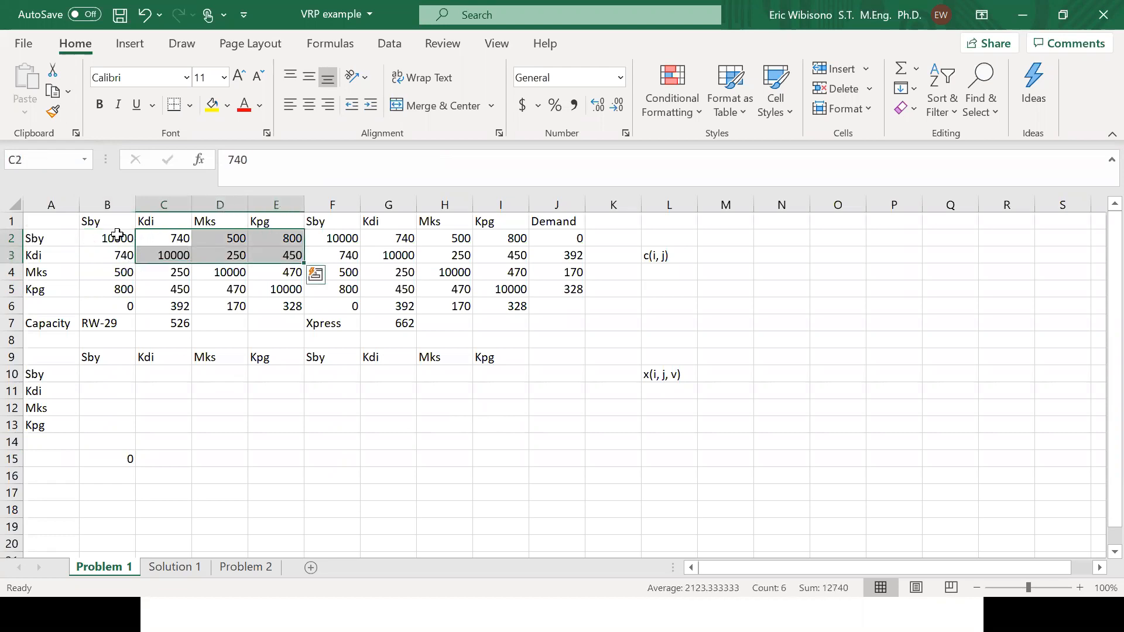
left_click(114, 254)
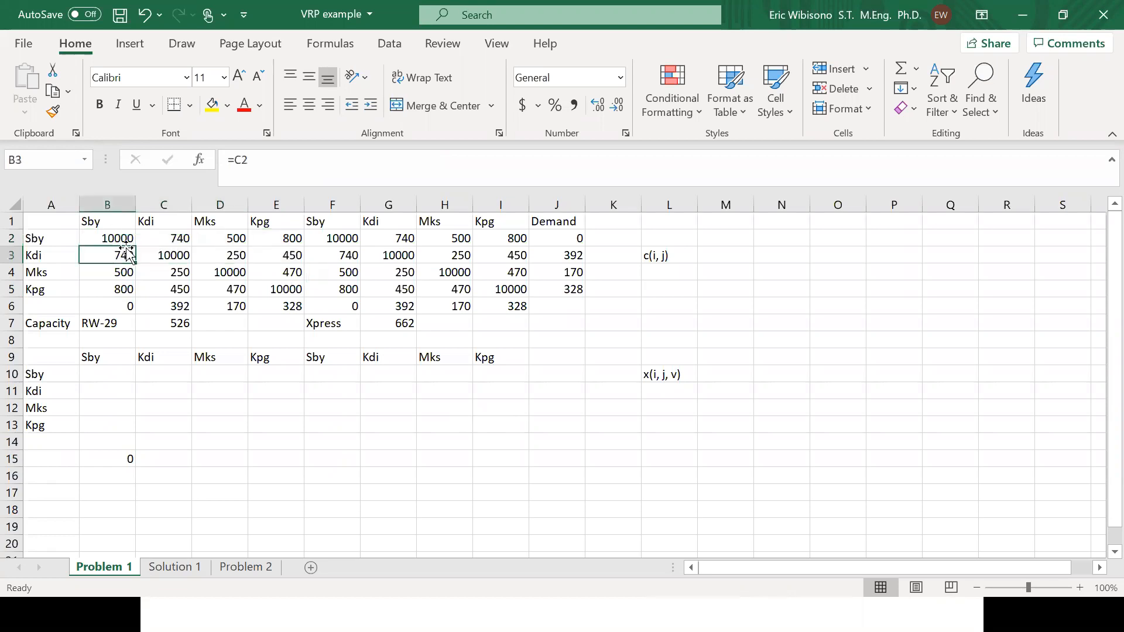
left_click(176, 236)
left_click(200, 239, "shift")
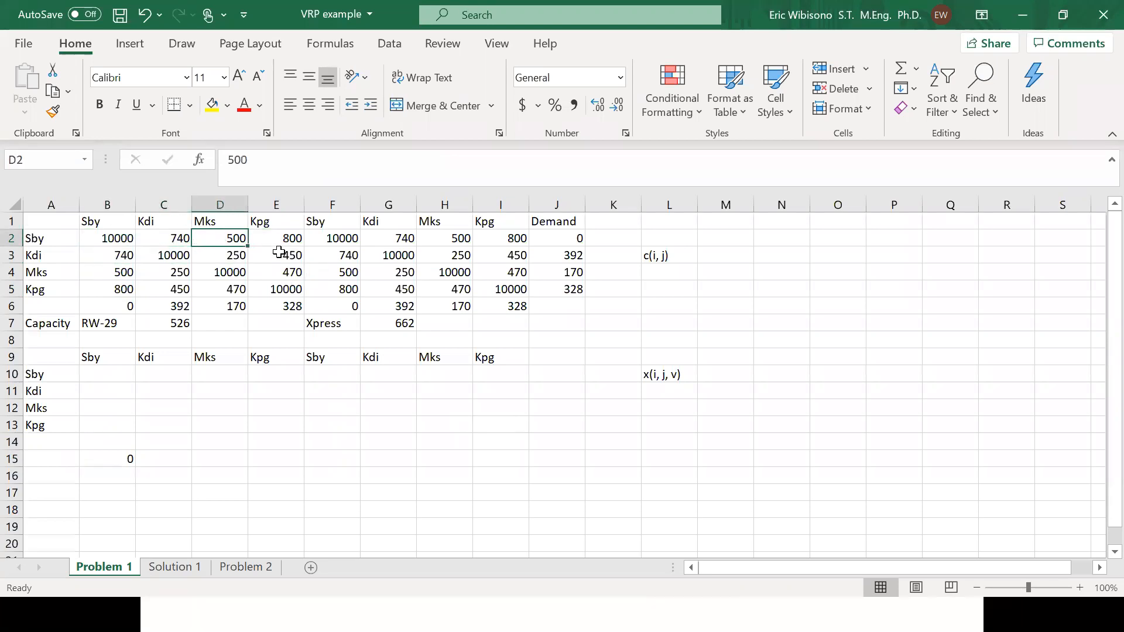
left_click(115, 261)
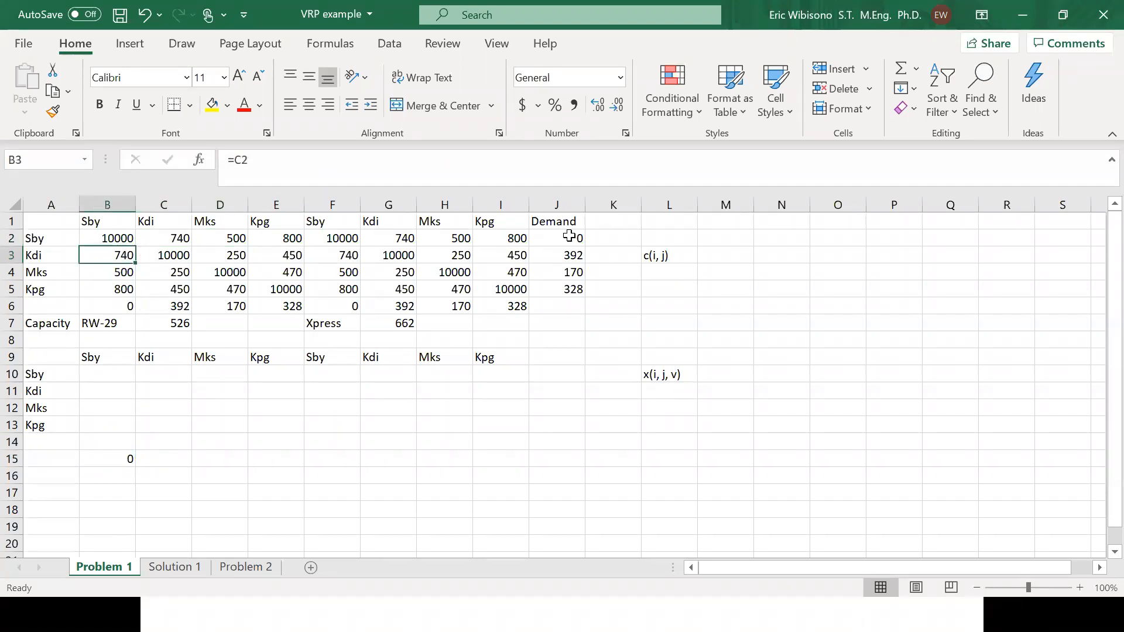
- Examine the demand values in column J and the row 6 cells that repeat them beneath both vehicles' distance blocks
left_click_drag(560, 221, 544, 288)
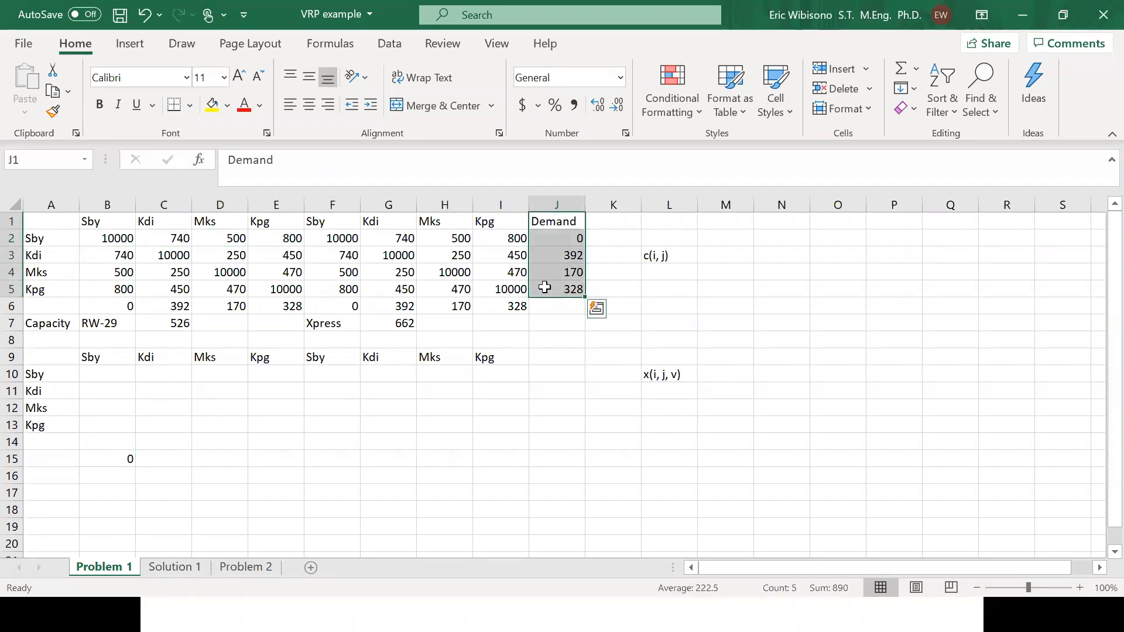
left_click(548, 241)
left_click(544, 257)
left_click(542, 270)
left_click(542, 286)
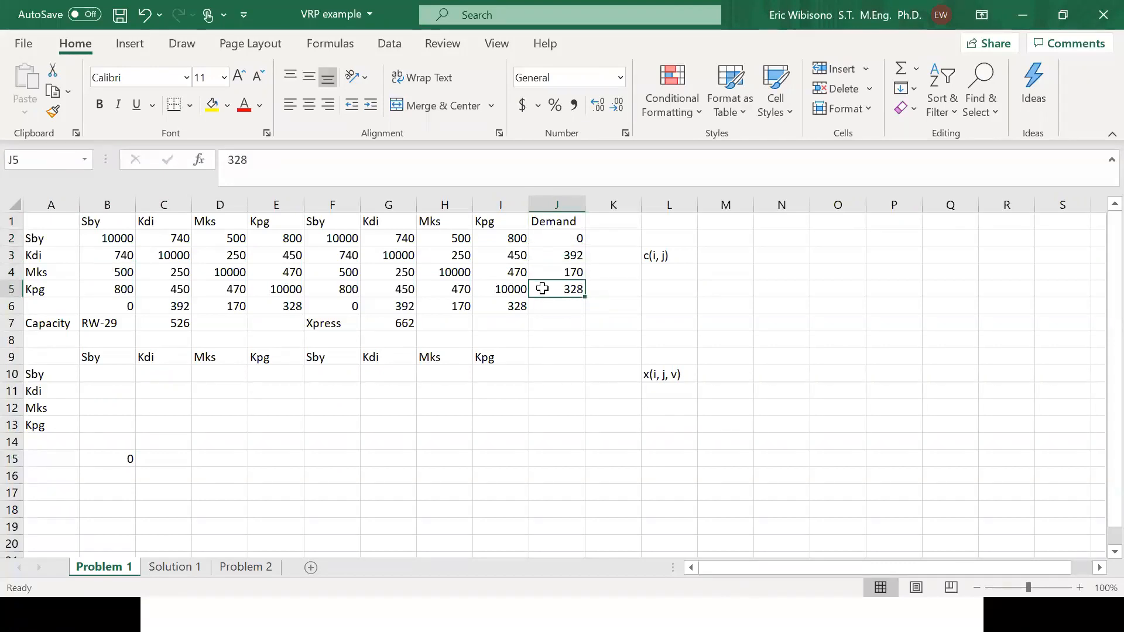
left_click(117, 308)
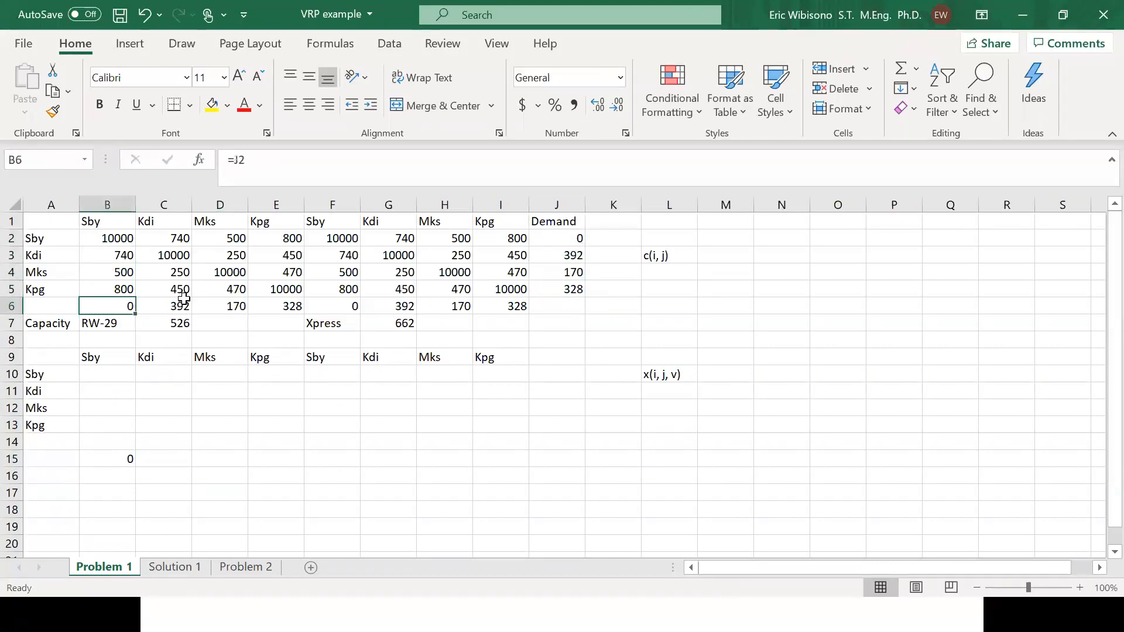
left_click(181, 307)
left_click(225, 306)
left_click(290, 306)
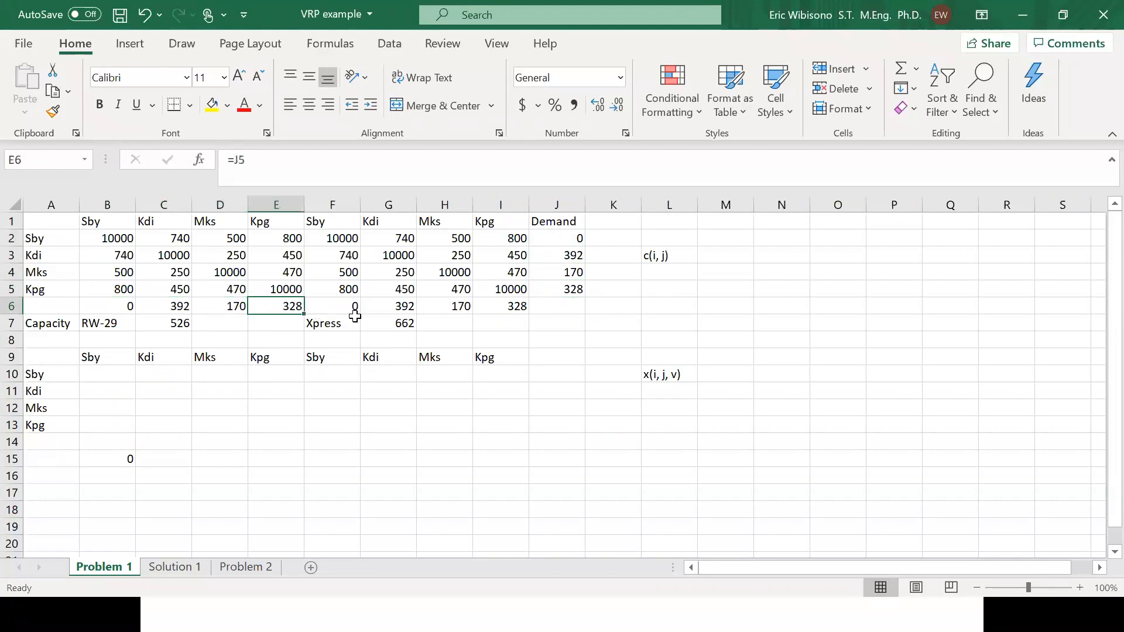
left_click(348, 306)
left_click(399, 302)
left_click(450, 305)
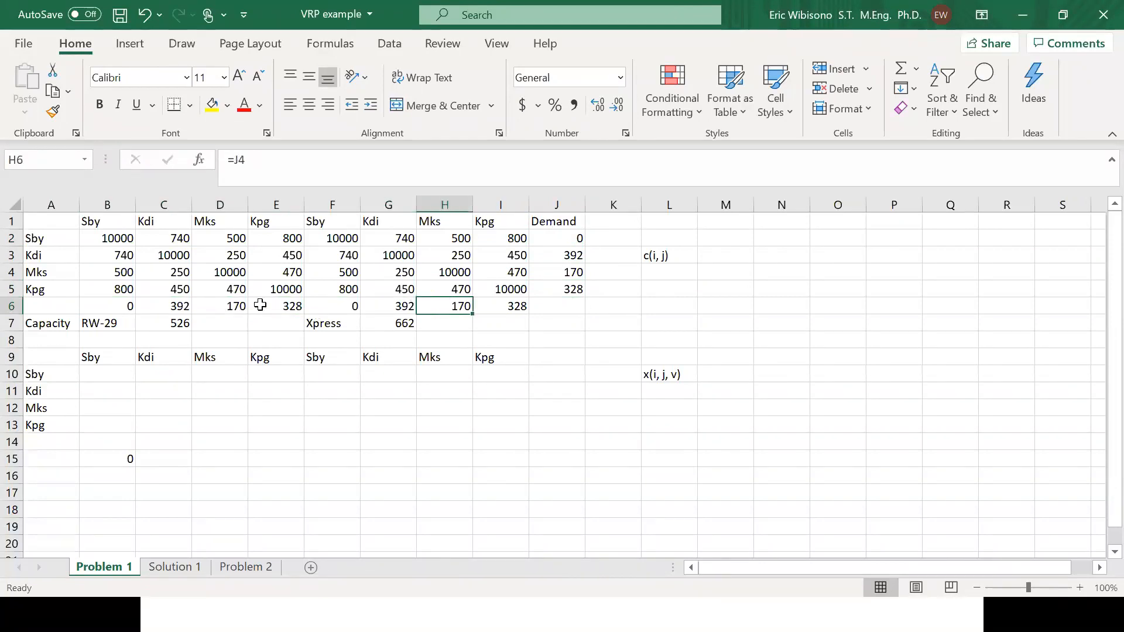
left_click(560, 256)
left_click(166, 305)
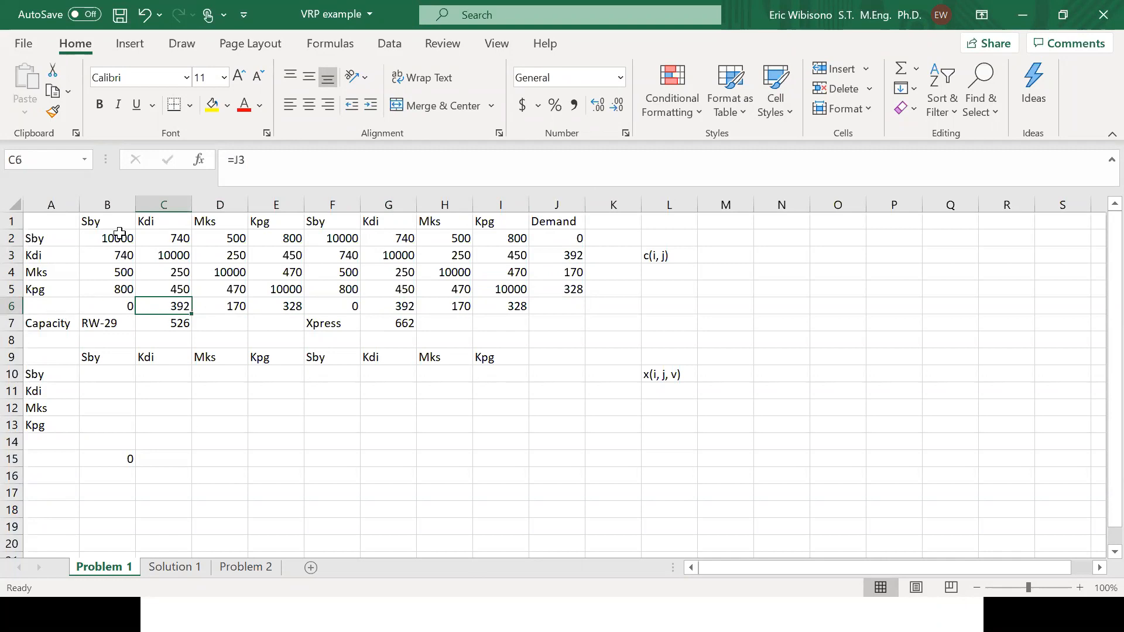
- Label the demand row below the distance matrix by entering "Demand" in A6
left_click(62, 304)
type("Demand")
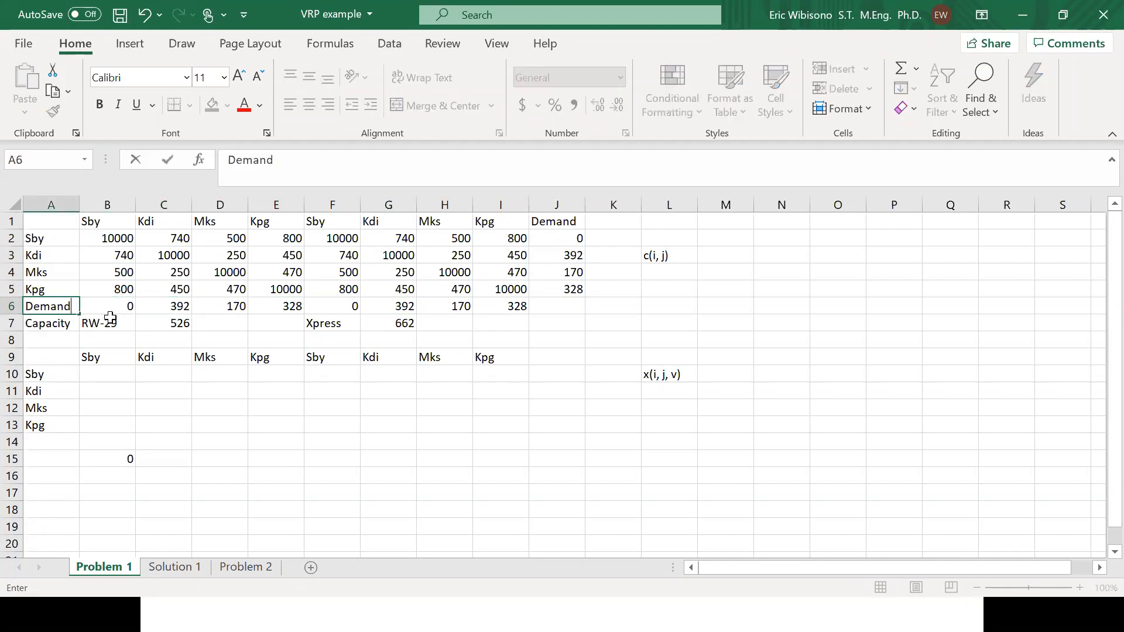
key("Return")
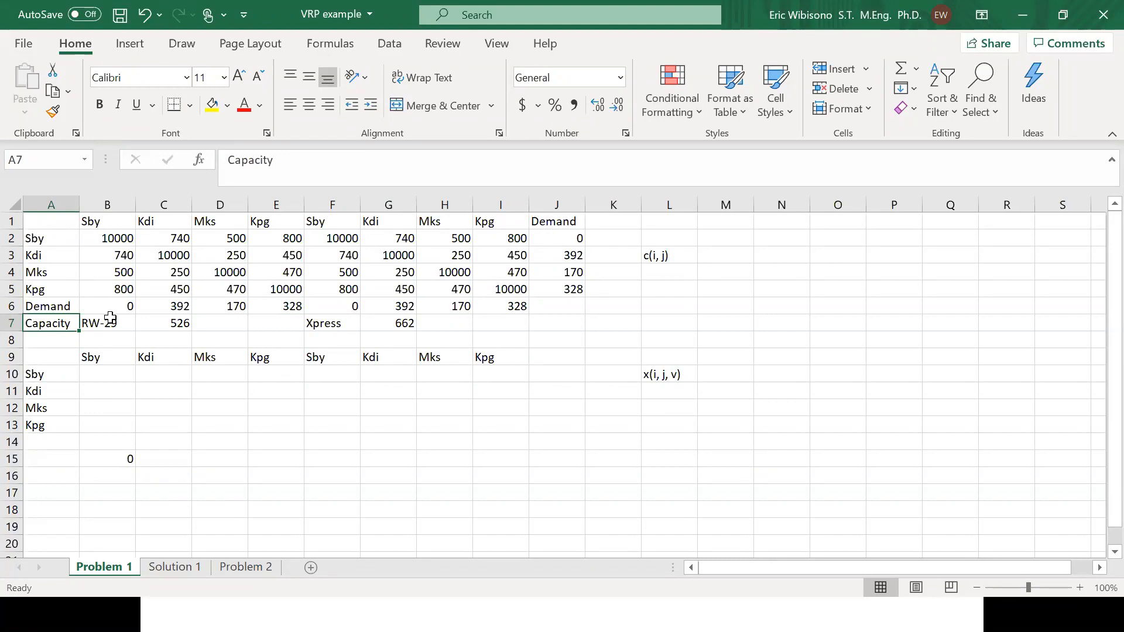
- Check the CVRP constraints on the PowerPoint slide against the customer rows Kdi, Mks and Kpg of the decision matrix
key("alt+Tab")
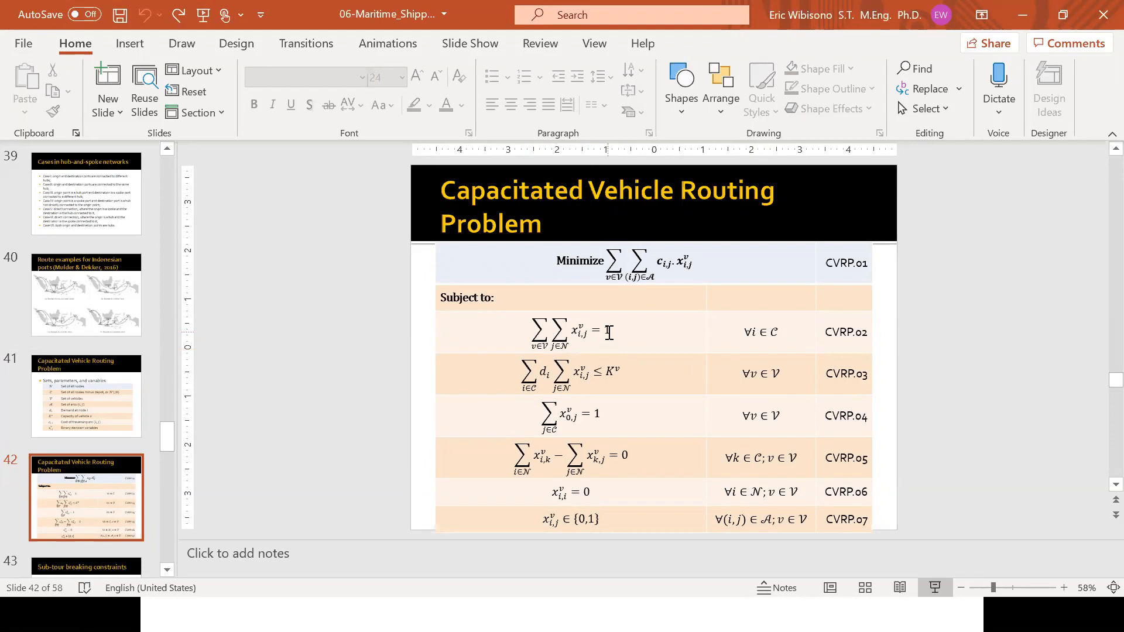
key("alt+Tab")
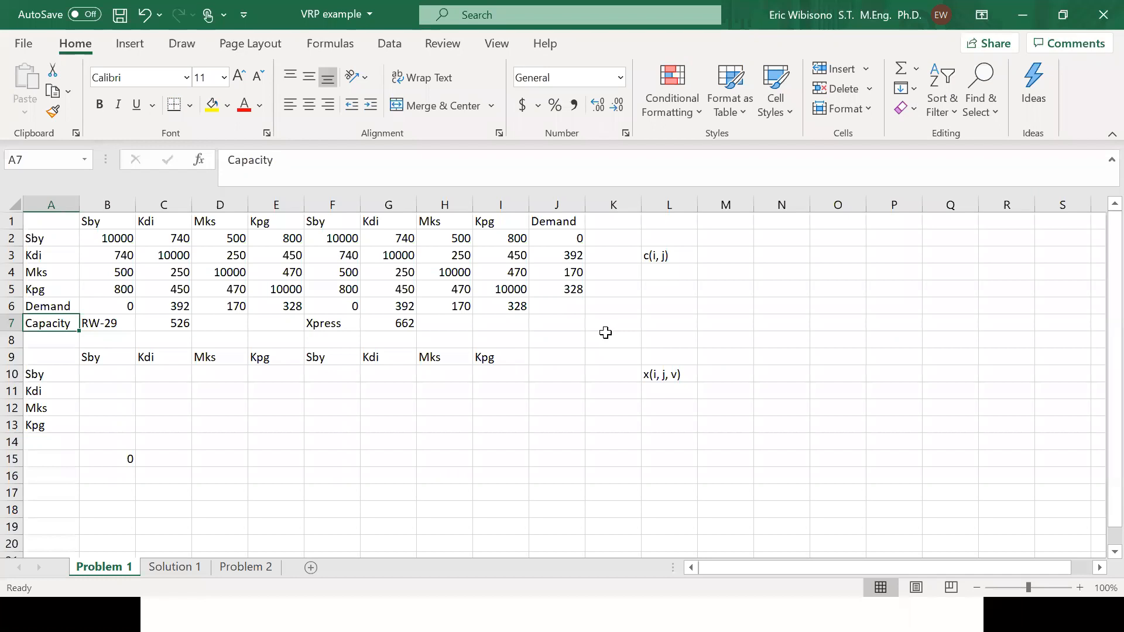
left_click(115, 397)
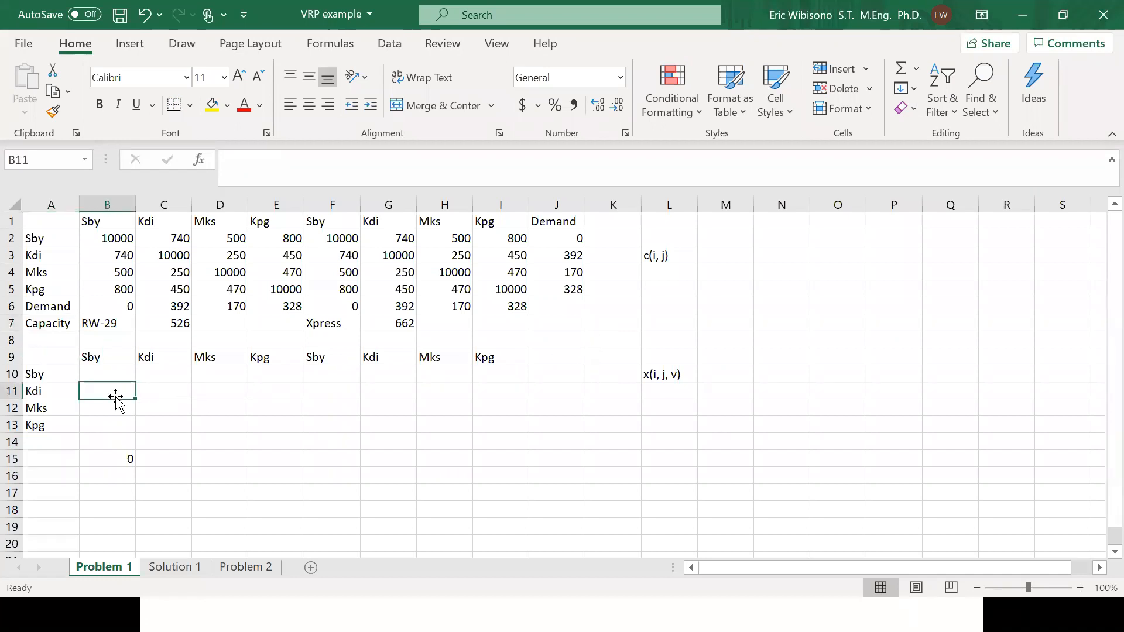
left_click(55, 393)
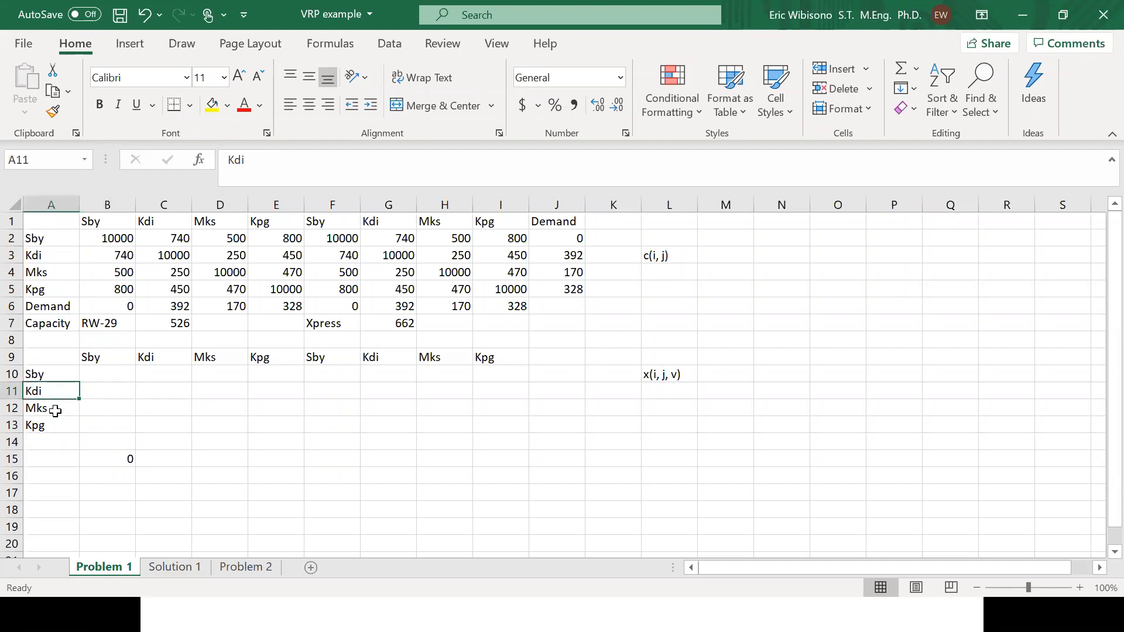
left_click(55, 411)
left_click(49, 427)
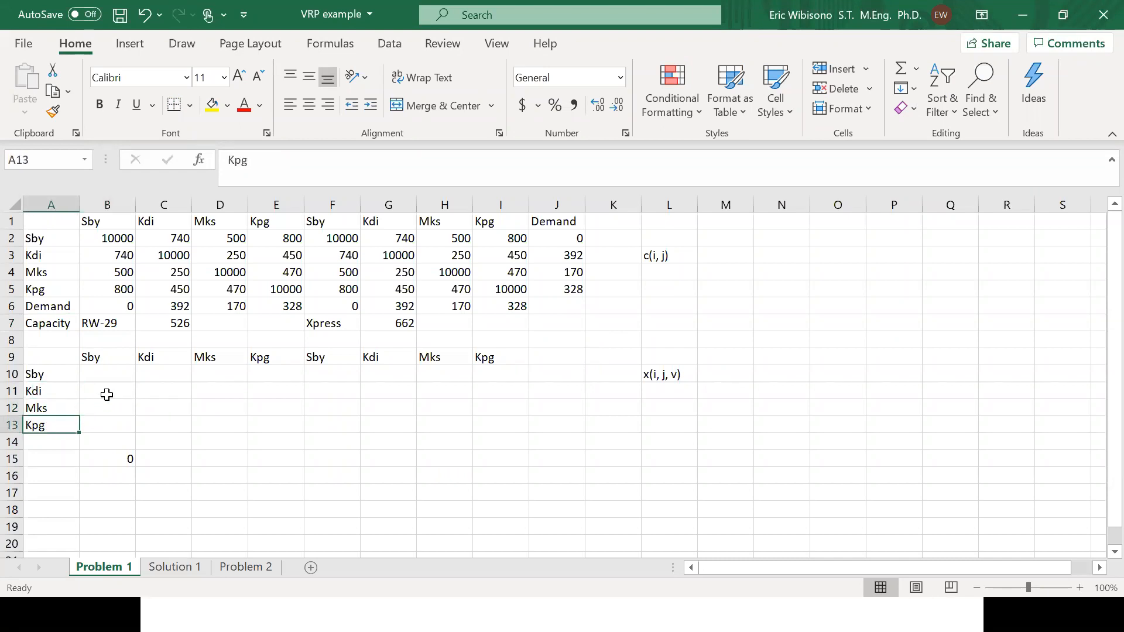
left_click(99, 391)
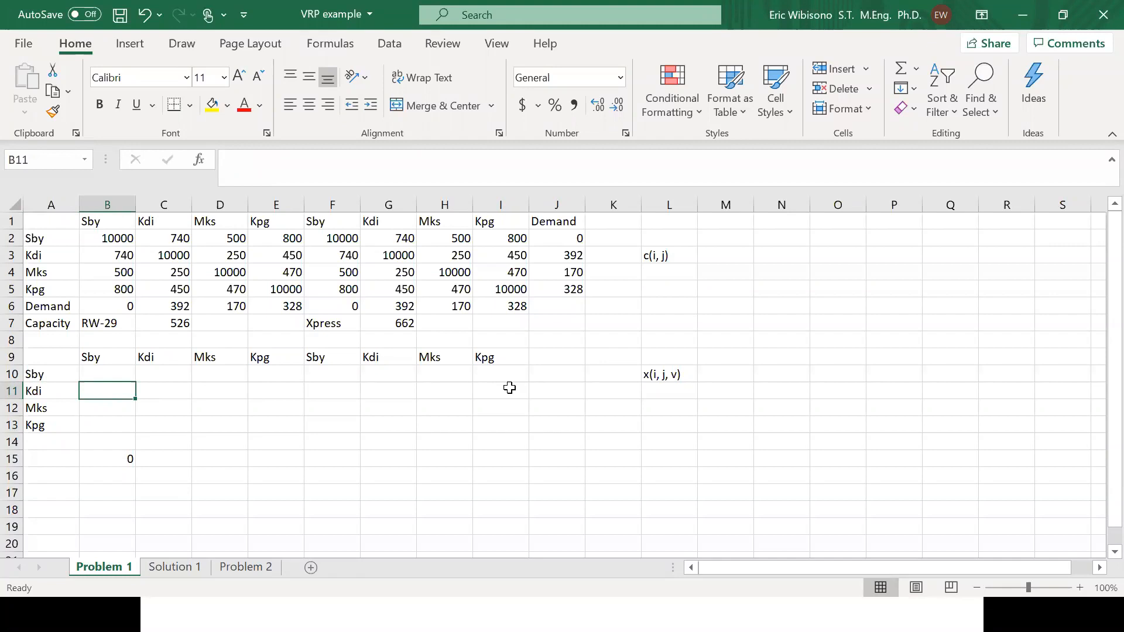
- Enter a formula in J11 that sums the Kdi row of the decision matrix, =SUM(B11:I11)
left_click(561, 392)
type("=SUM(")
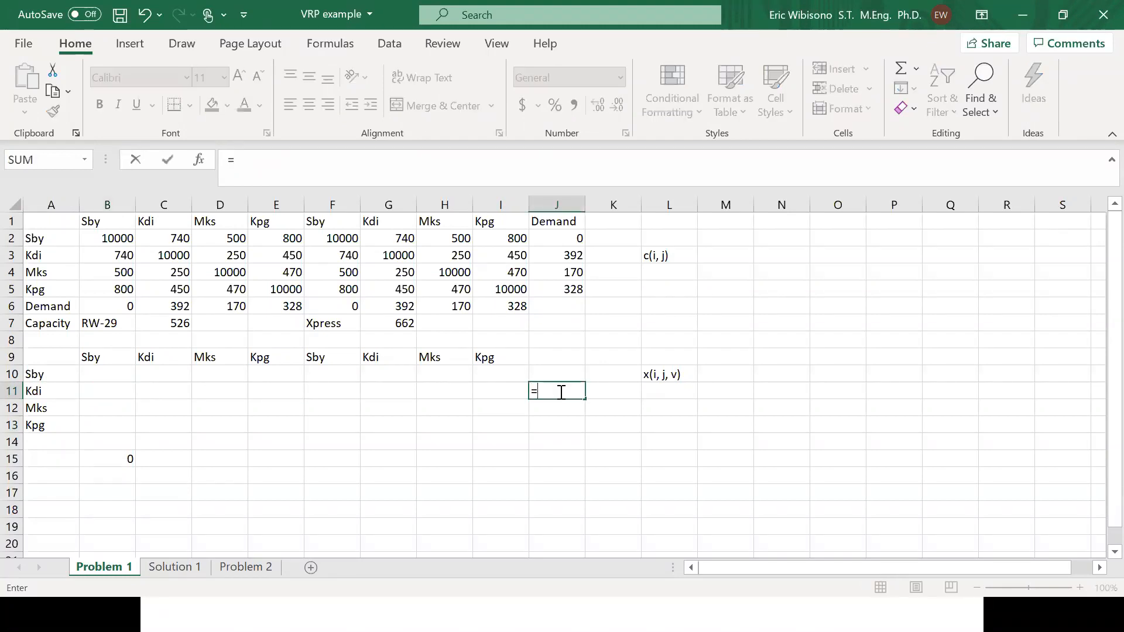
key("Left")
key("Left")
key("Left")
key("Left")
key("Left")
key("Left")
key("Left")
key("Left")
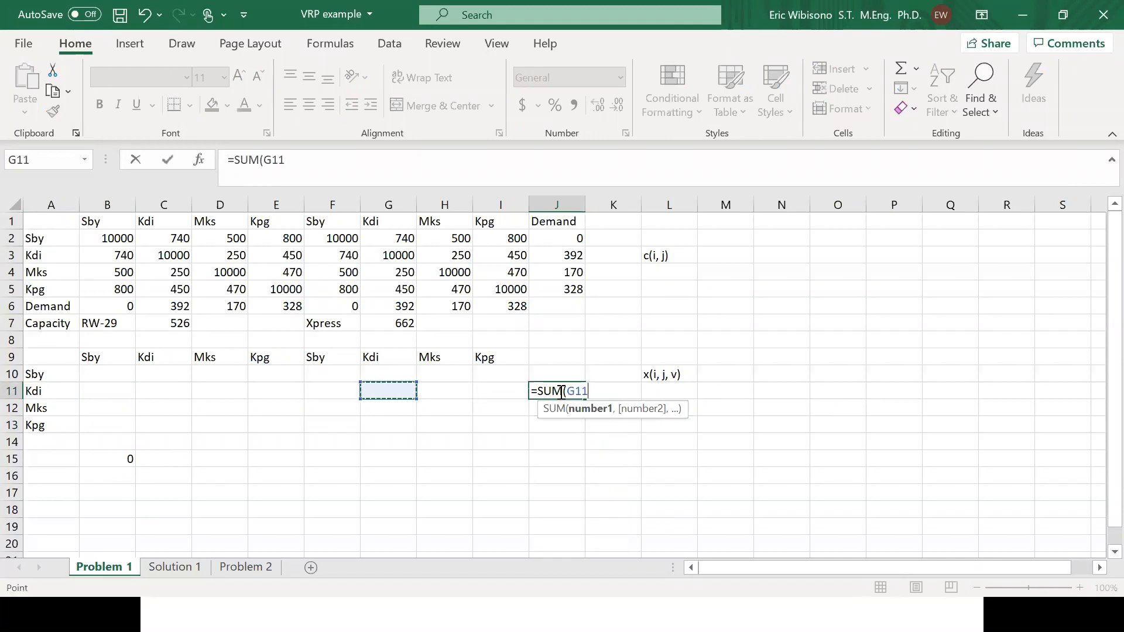
key("shift+Right")
key("shift+Right")
key("shift+Right")
key("shift+Right")
key("shift+Right")
key("shift+Right")
key("shift+Right")
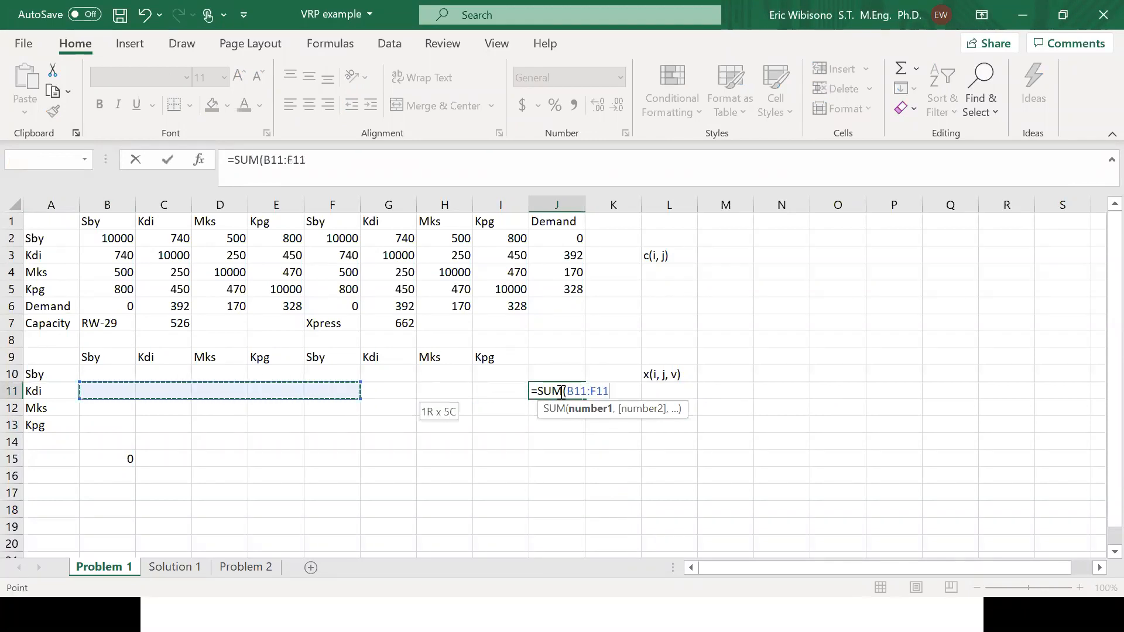
key("Return")
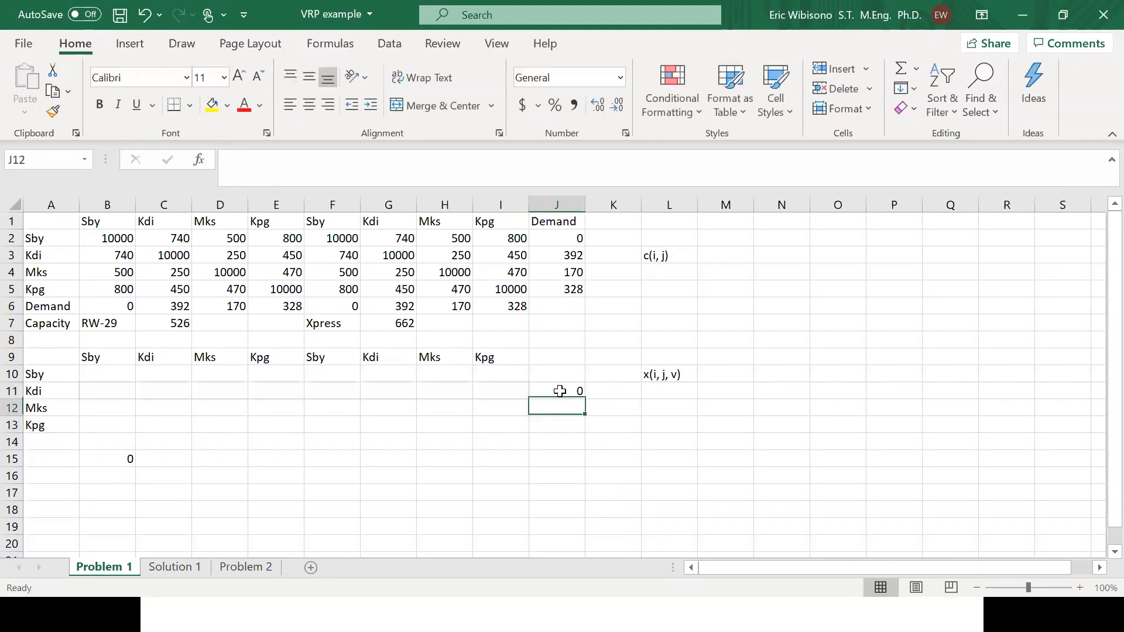
- Copy the row-sum formula from J11 down to J13 for the Mks and Kpg rows
left_click(560, 391)
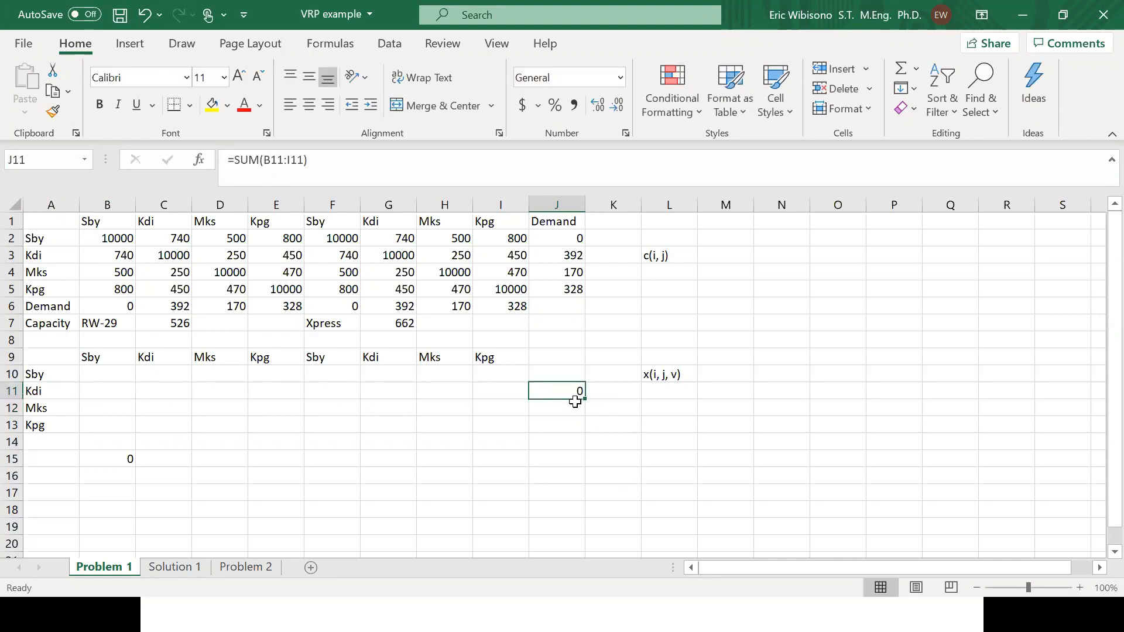
left_click_drag(587, 402, 579, 430)
left_click(476, 422)
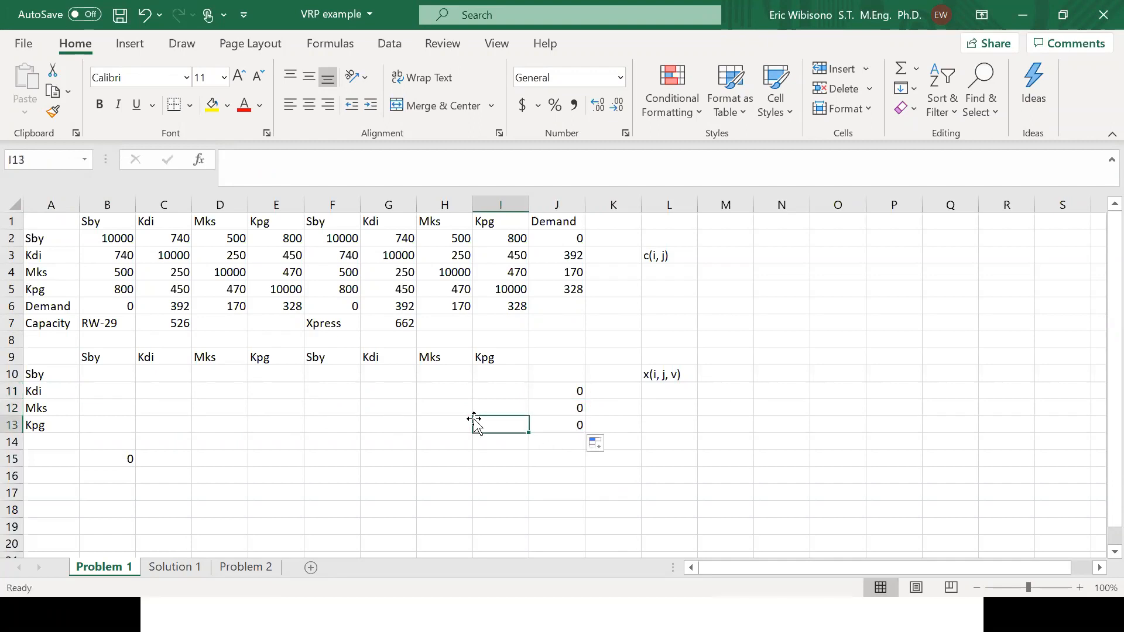
- Review the decision cells B11:I11, B12:I12 and B13:I13 covered by the row sums in column J
left_click(536, 390)
left_click(134, 389)
left_click_drag(140, 385, 489, 390)
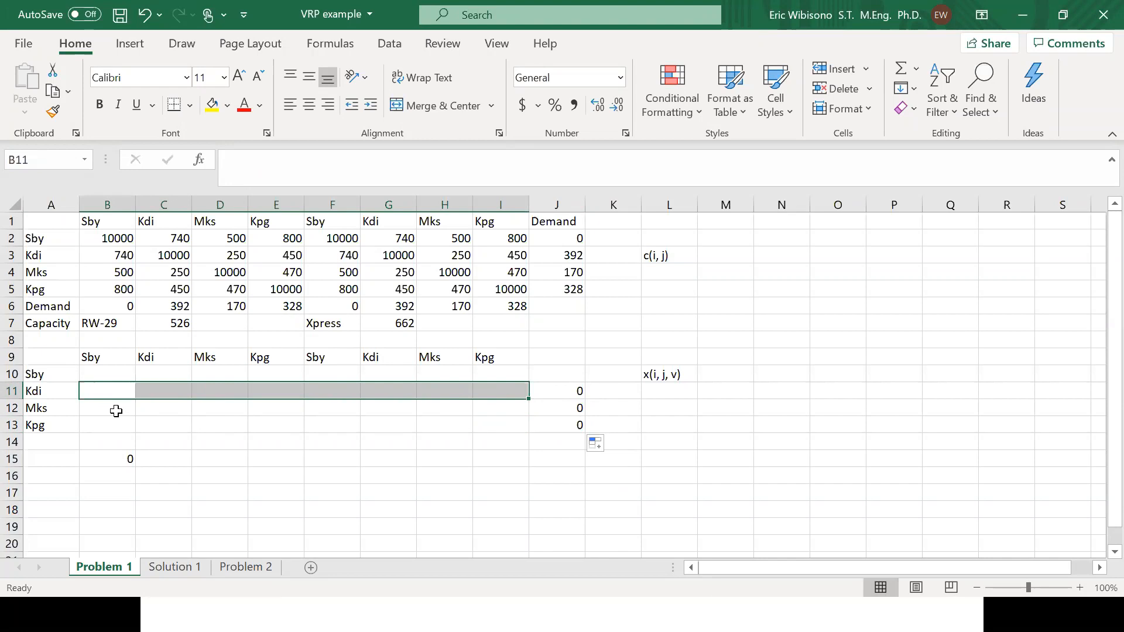
left_click_drag(115, 415, 529, 414)
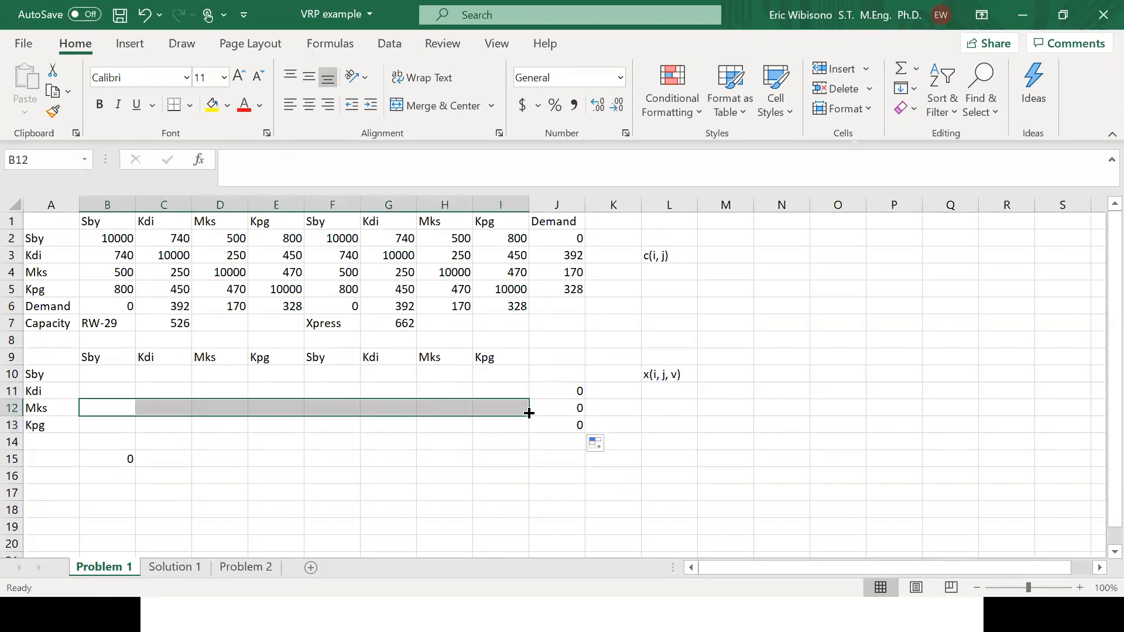
left_click_drag(102, 426, 513, 428)
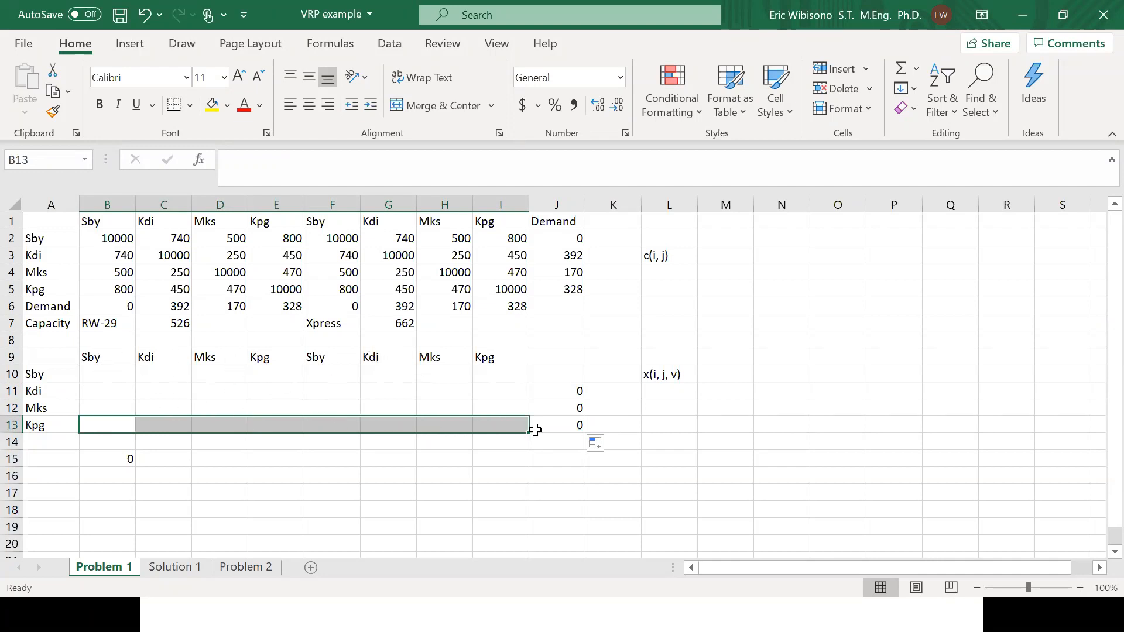
left_click(542, 391)
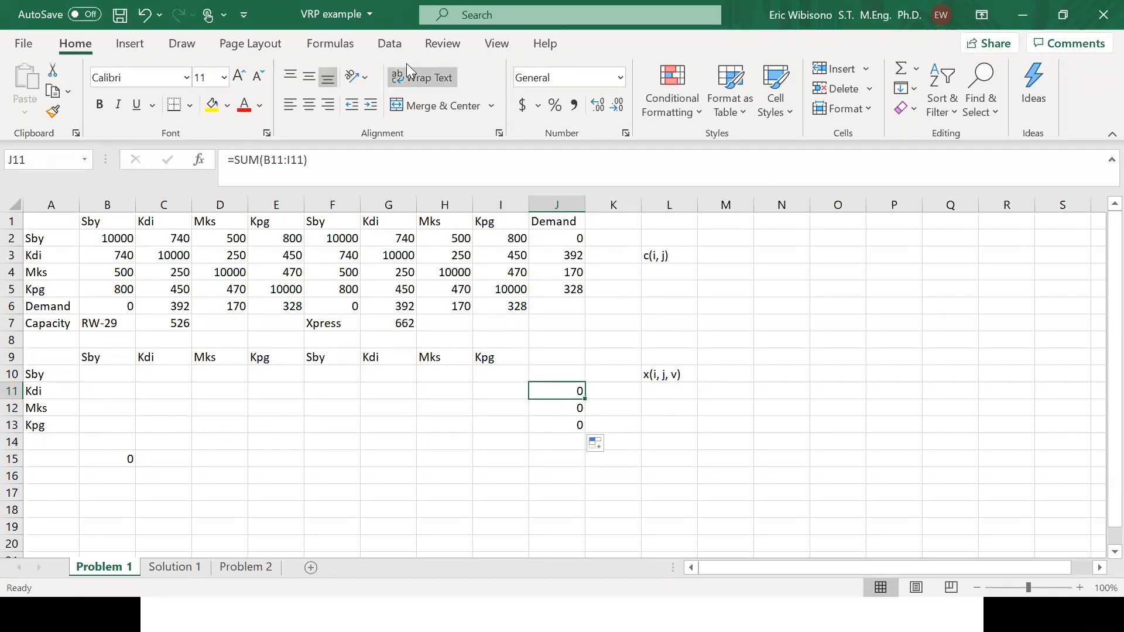
- Check in the Excel add-in settings whether the Solver Add-in is enabled, leaving the add-in list without changes
left_click(387, 44)
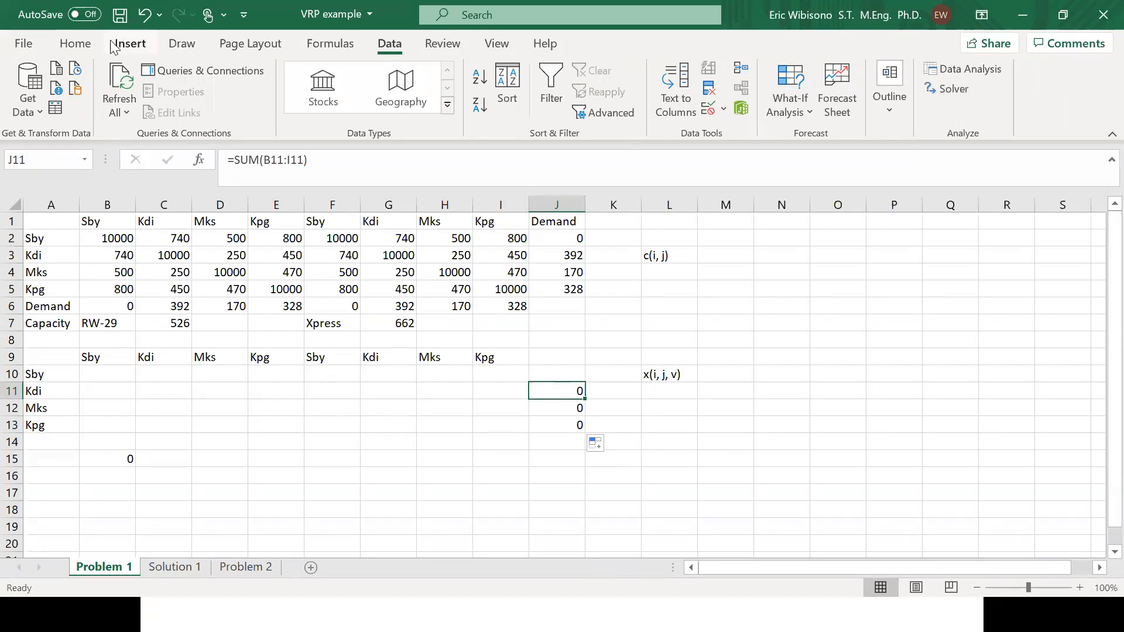
left_click(19, 49)
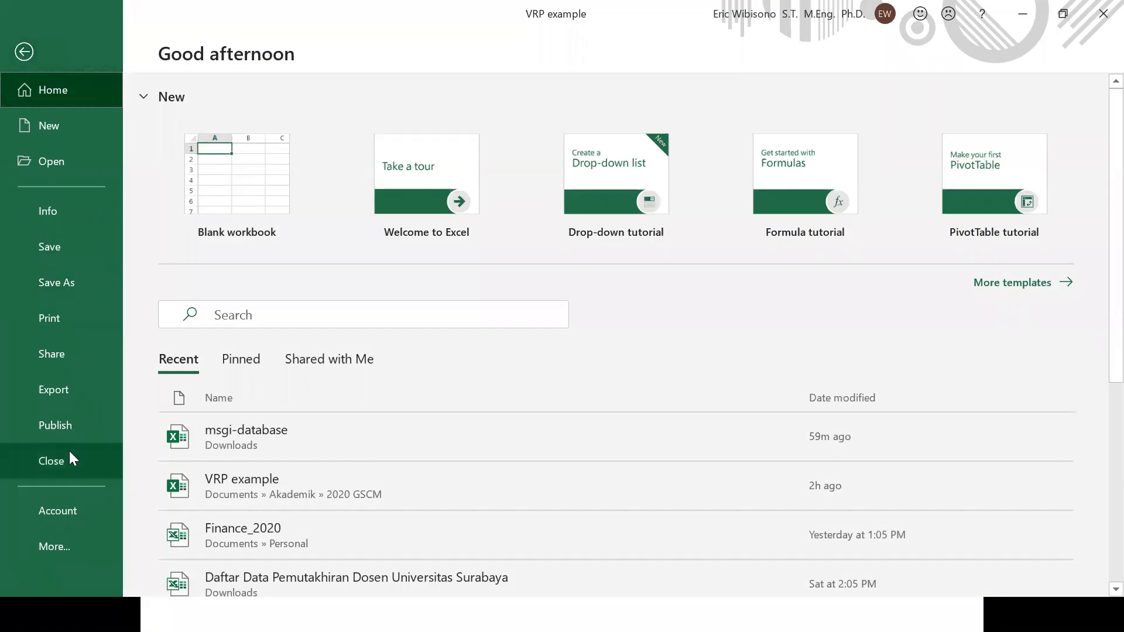
left_click(70, 546)
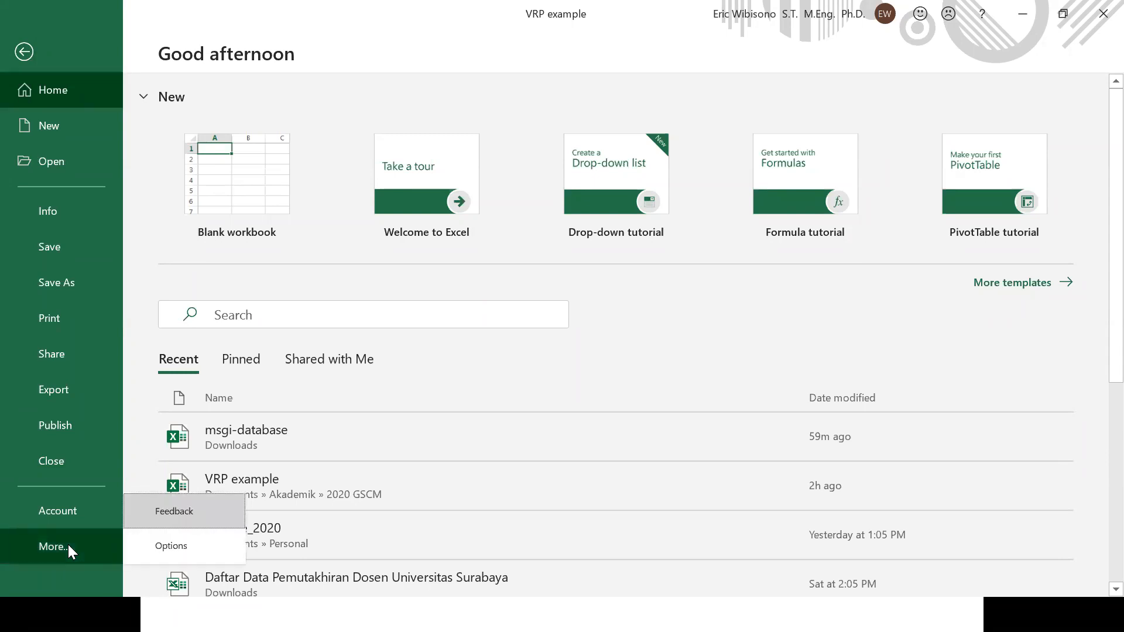
left_click(175, 546)
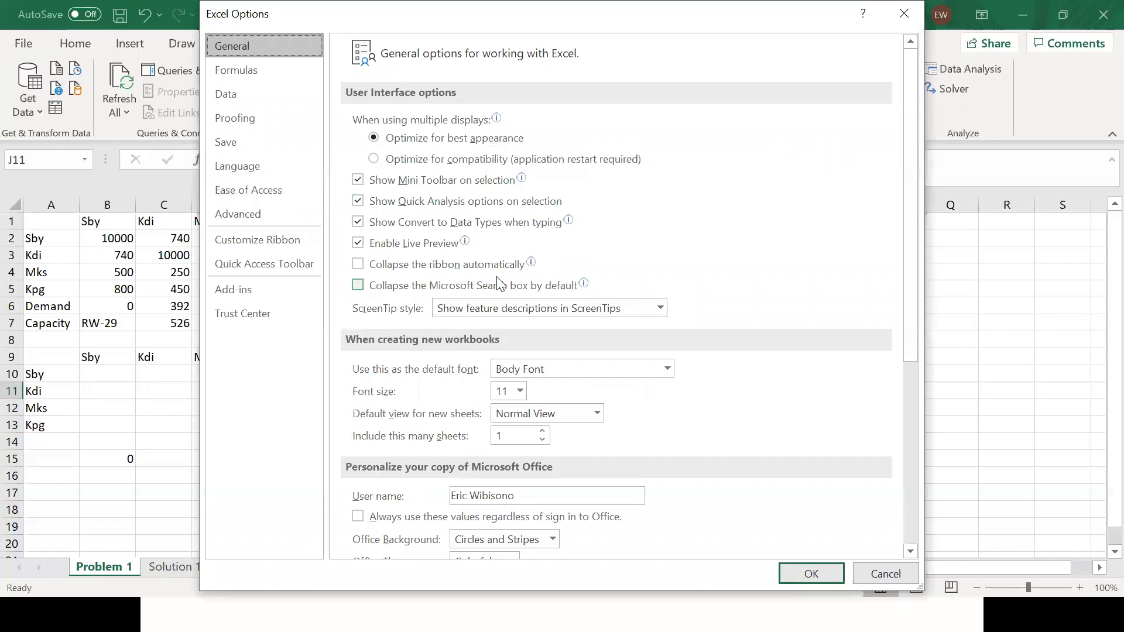
left_click(258, 290)
scroll(524, 272, "down", 1)
scroll(518, 275, "up", 1)
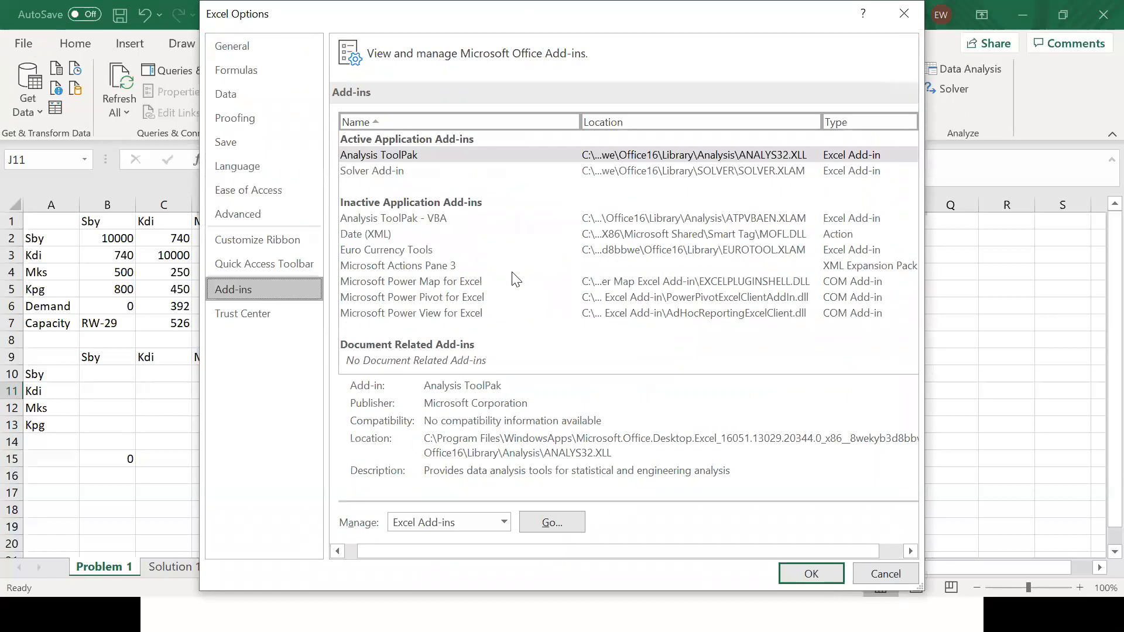
left_click(566, 521)
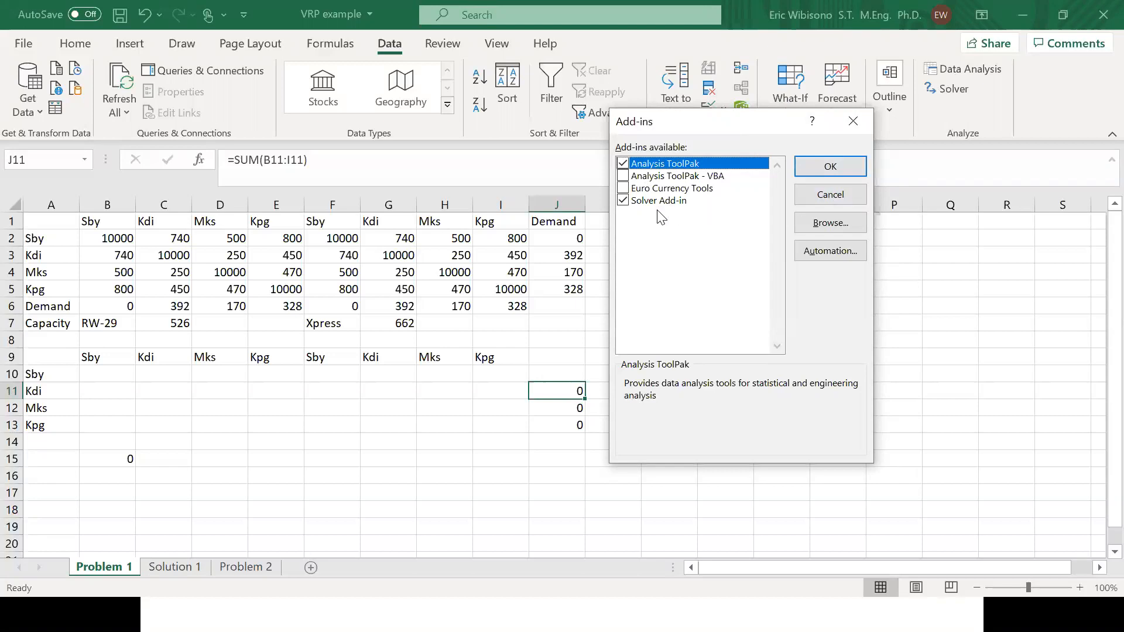
left_click(830, 195)
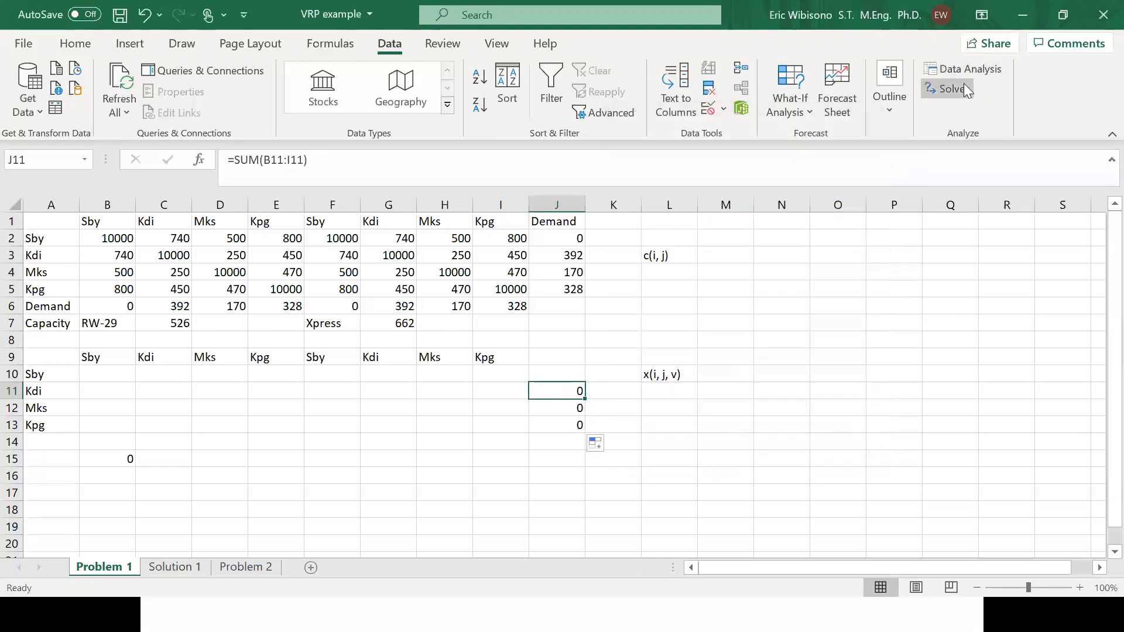
- Open Solver and set its objective to minimize cell B15
left_click(955, 90)
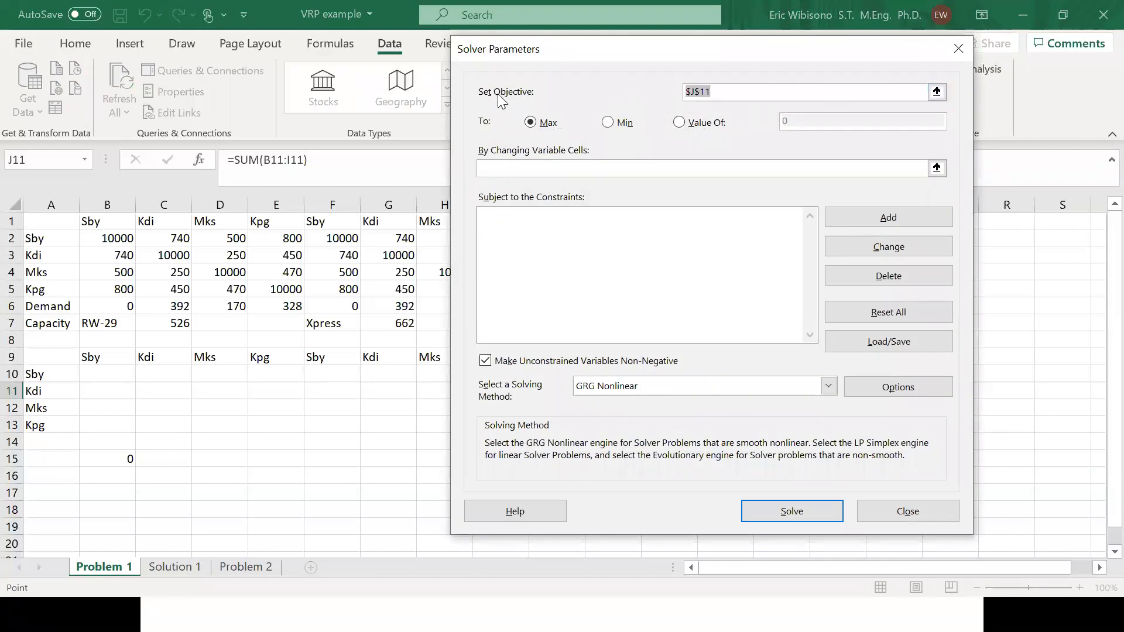
left_click(119, 460)
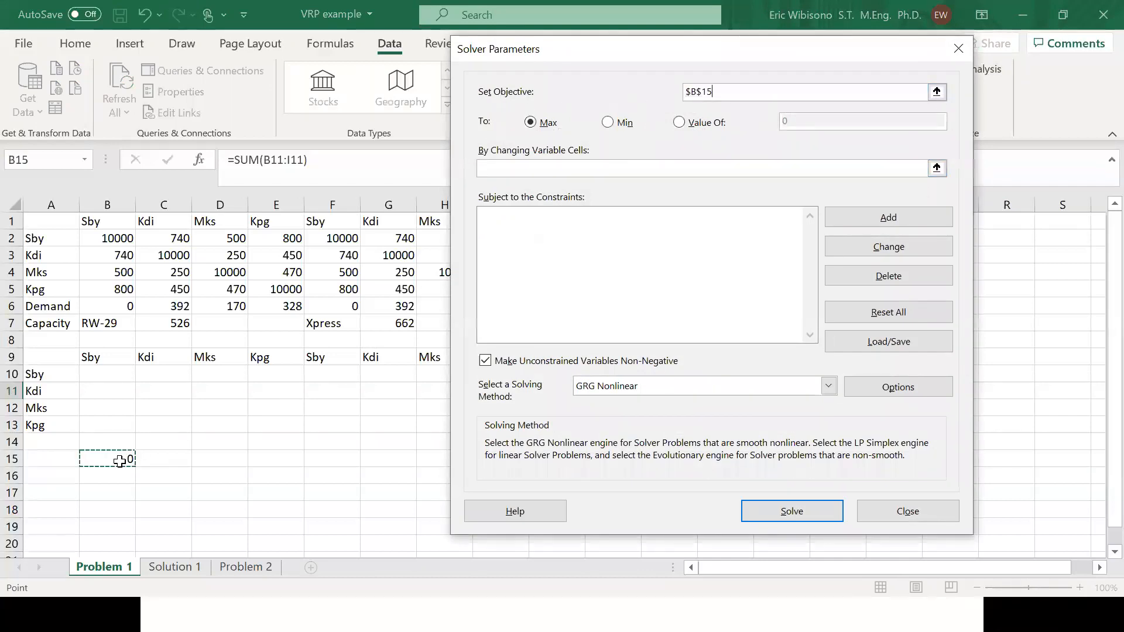
left_click(609, 123)
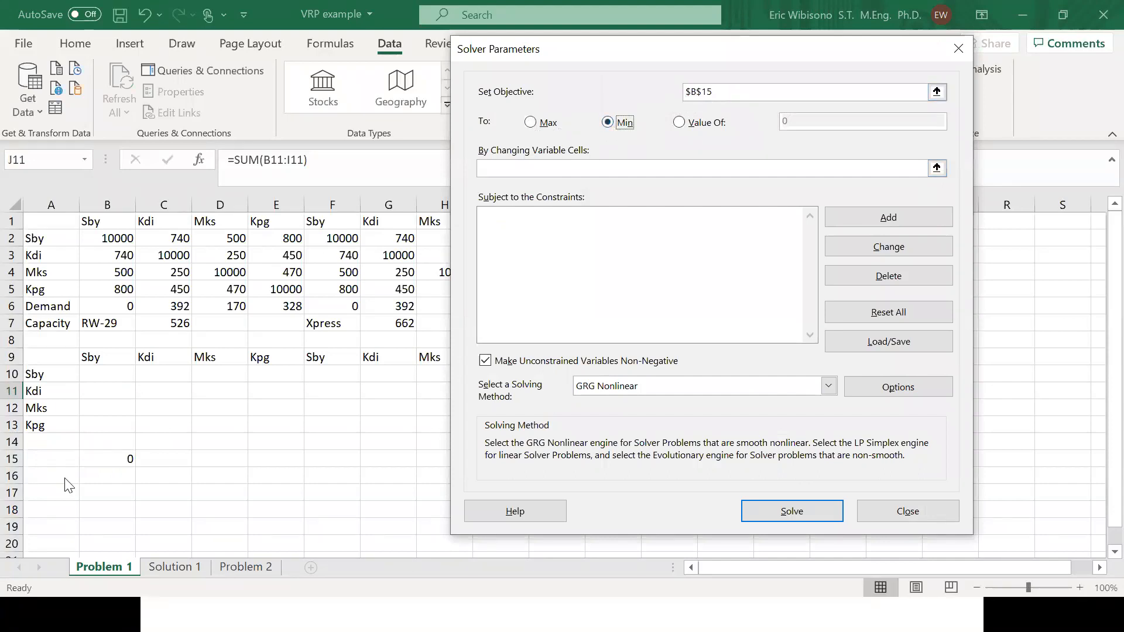
- Set the Solver's changing variable cells to B10:I13 and choose Simplex LP as the solving method
left_click(522, 168)
left_click_drag(668, 52, 799, 32)
left_click_drag(100, 375, 475, 425)
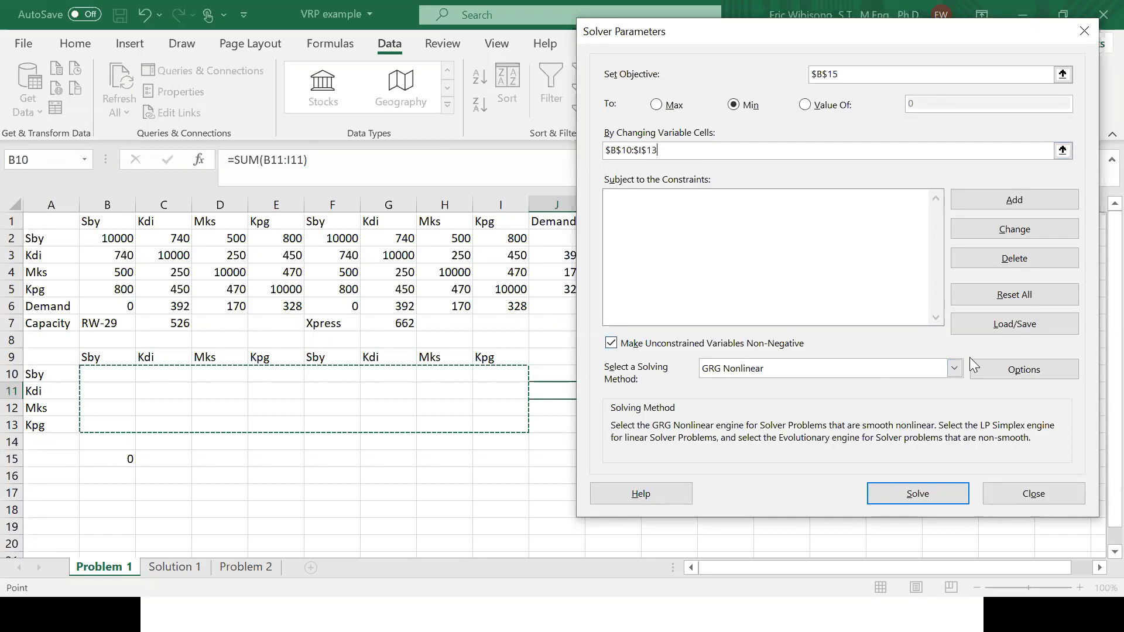
left_click(955, 368)
left_click(833, 398)
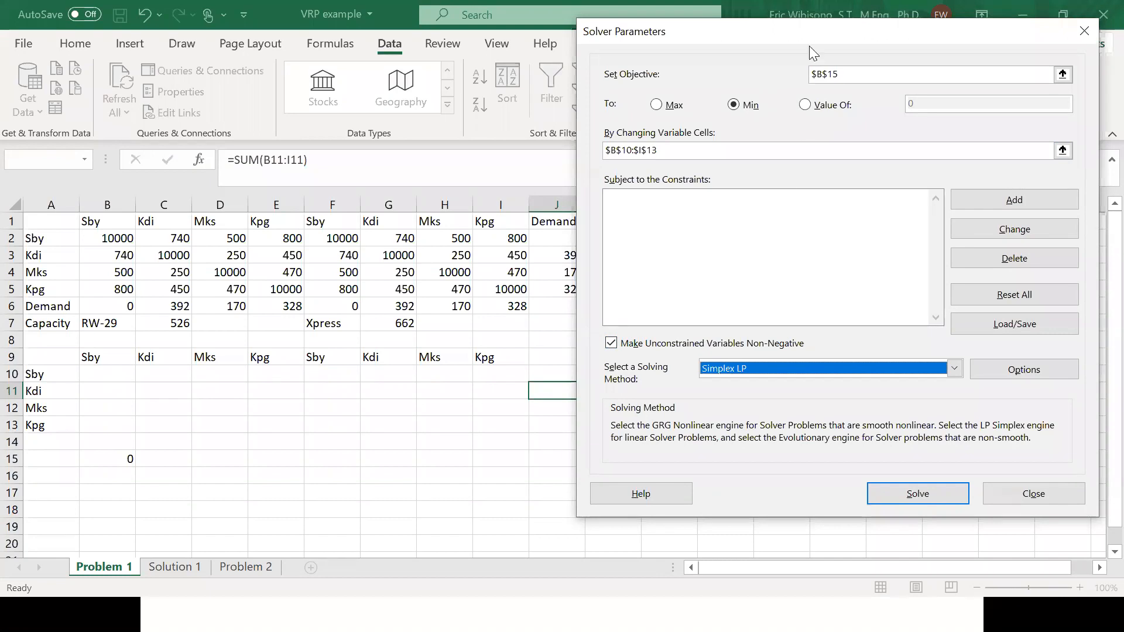
- Add a Solver constraint requiring the row sums J11:J13 to equal 1
left_click_drag(803, 45, 226, 29)
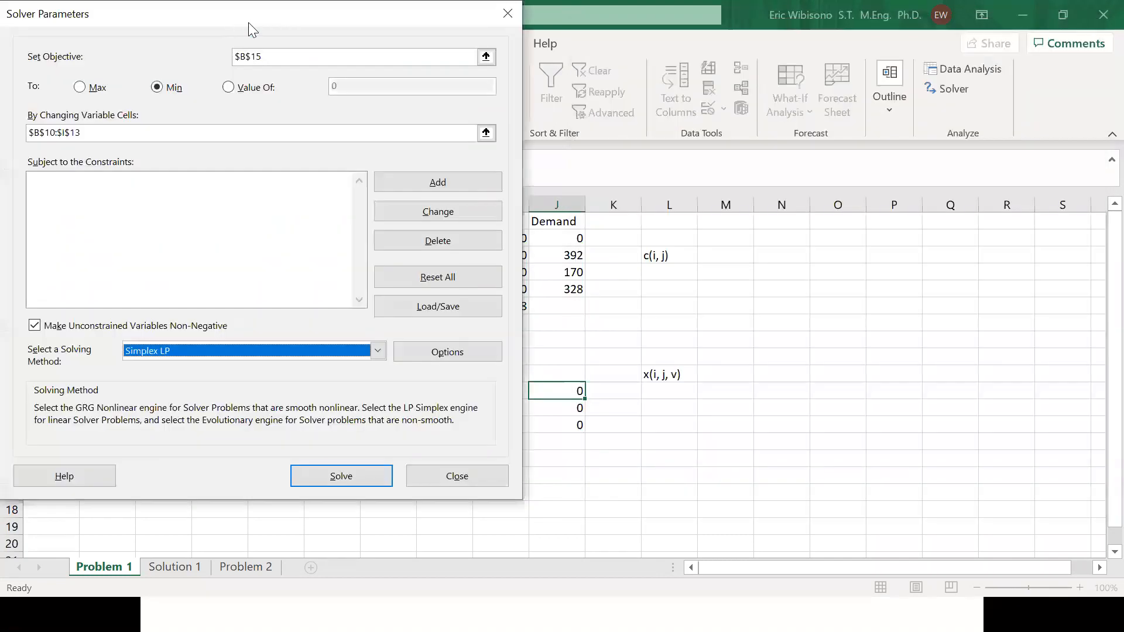
left_click(410, 191)
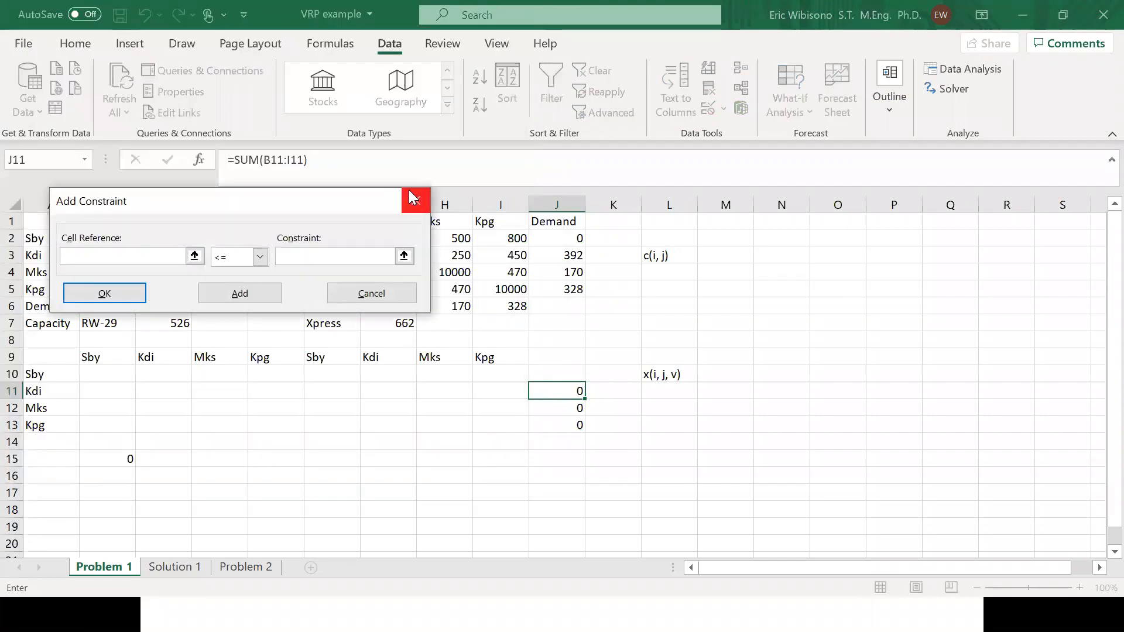
left_click(133, 256)
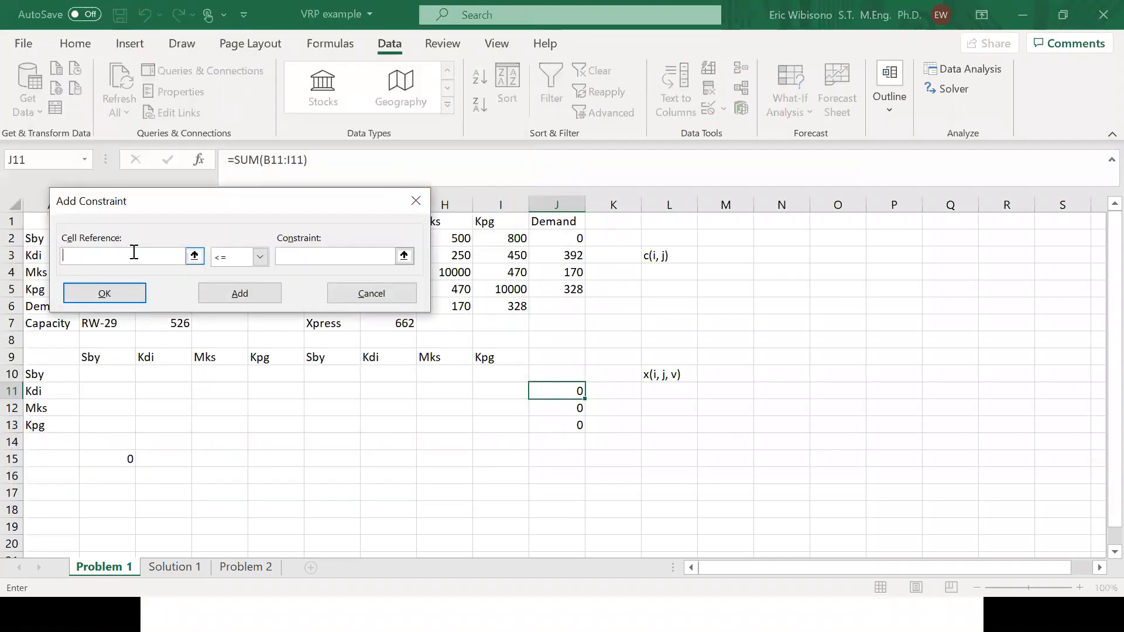
left_click(561, 392)
left_click_drag(560, 392, 564, 427)
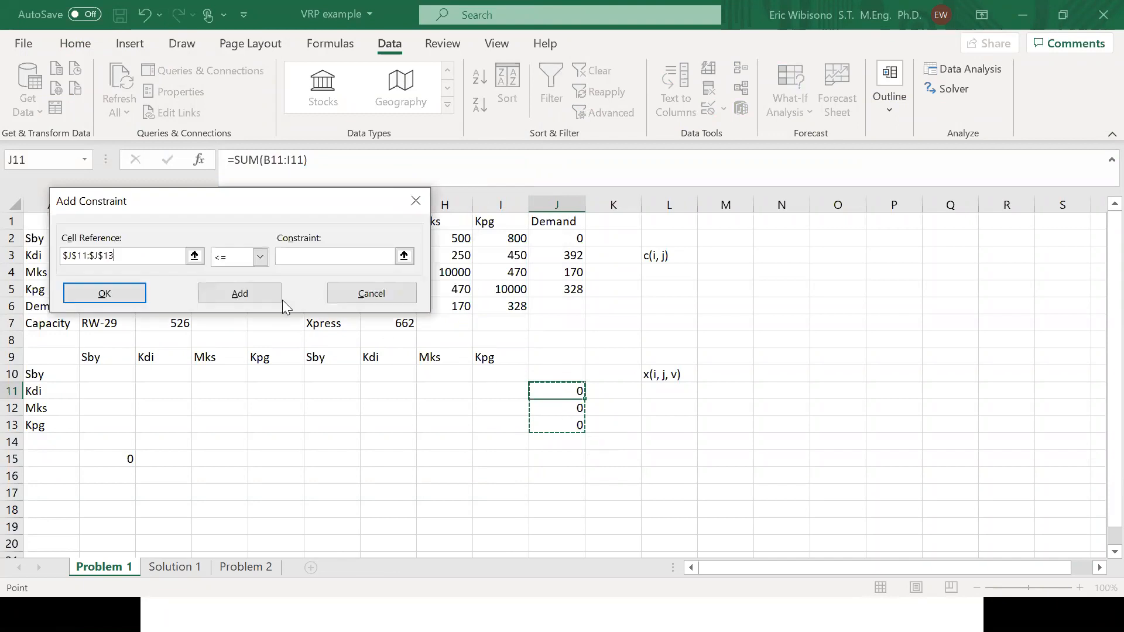
left_click(260, 257)
left_click(220, 286)
left_click(298, 257)
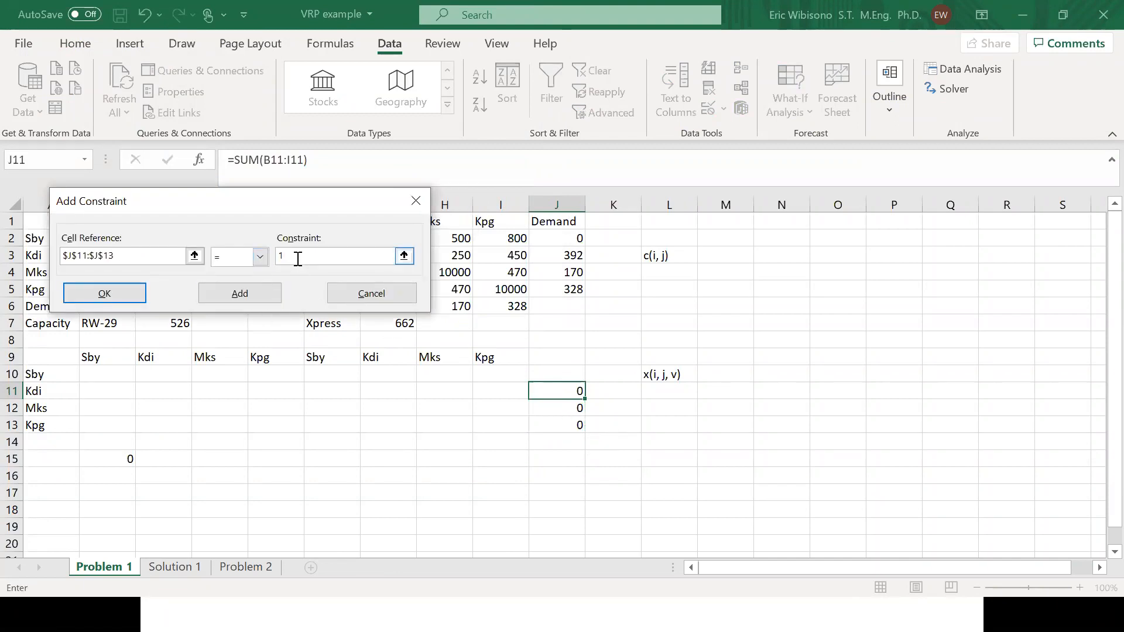
type("1")
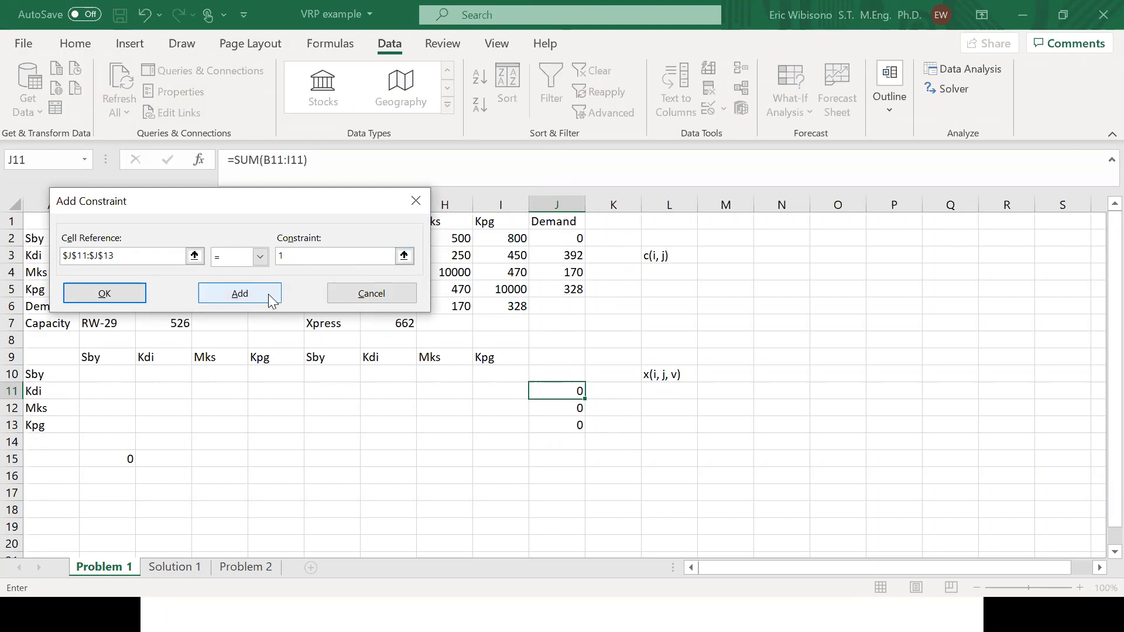
left_click(250, 297)
left_click(367, 288)
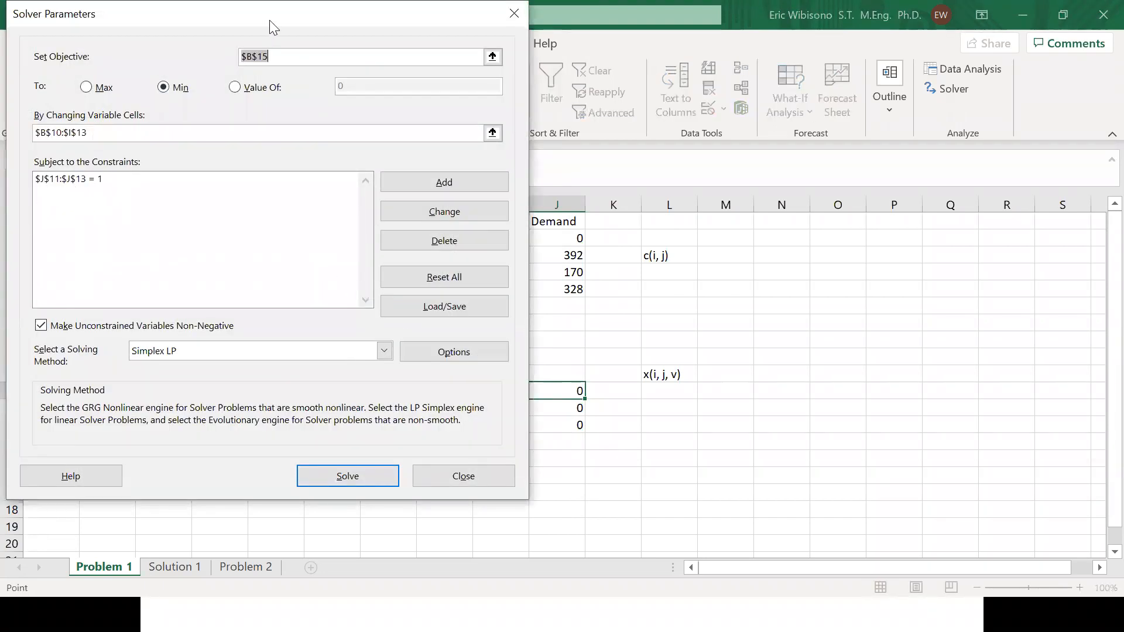
- Close the Solver parameters and switch to PowerPoint to consult the Capacitated Vehicle Routing Problem slide
left_click_drag(269, 20, 1032, 44)
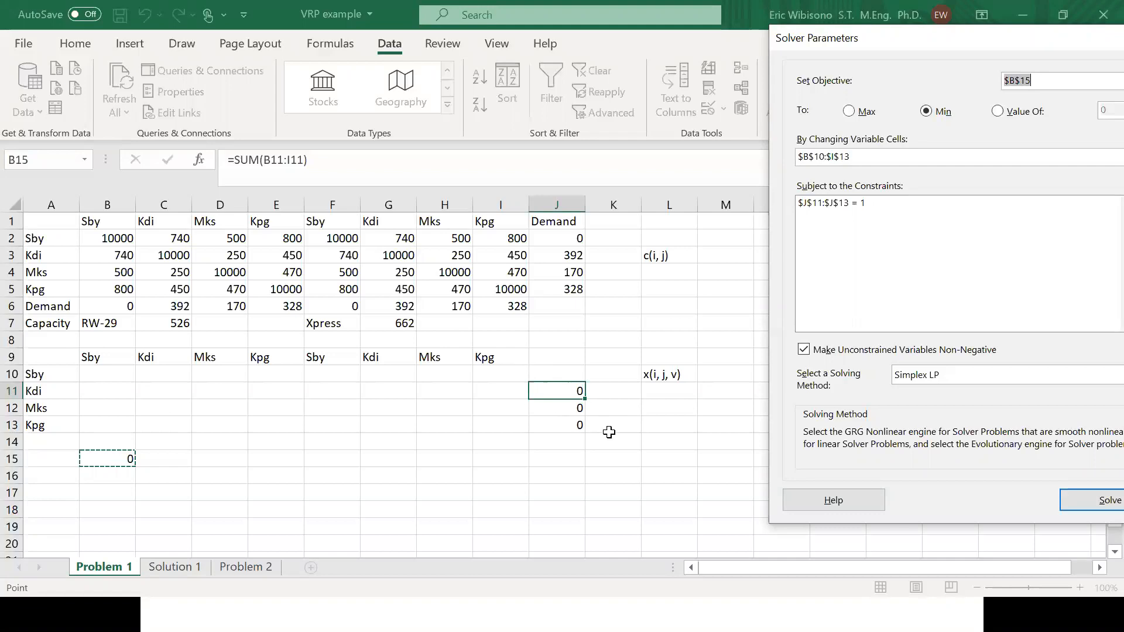
left_click_drag(907, 42, 714, 47)
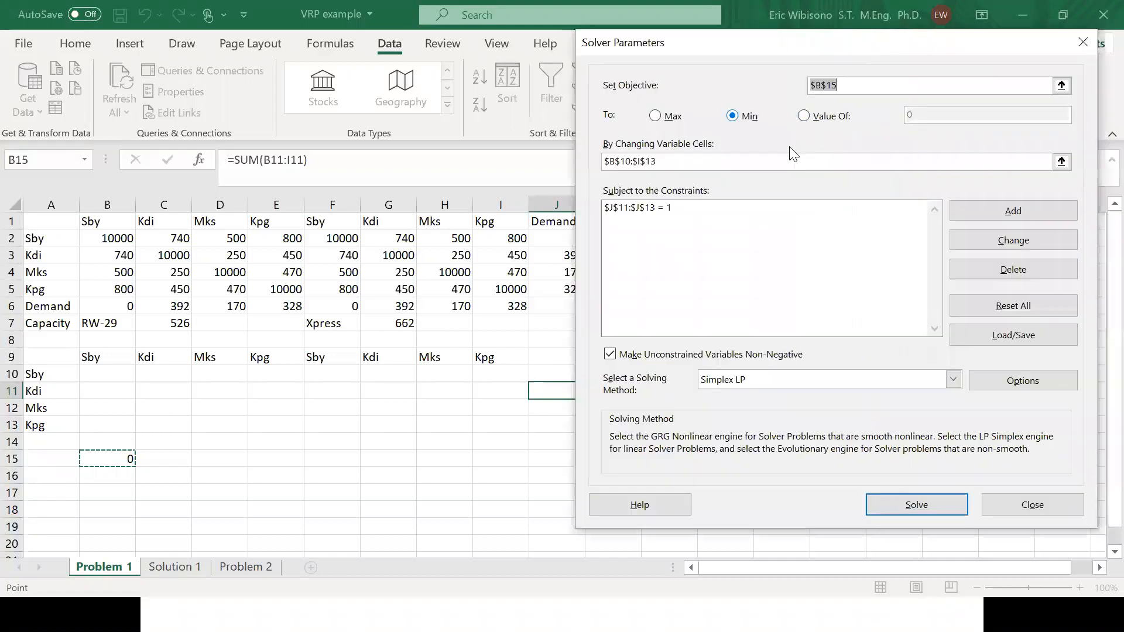
left_click(1032, 504)
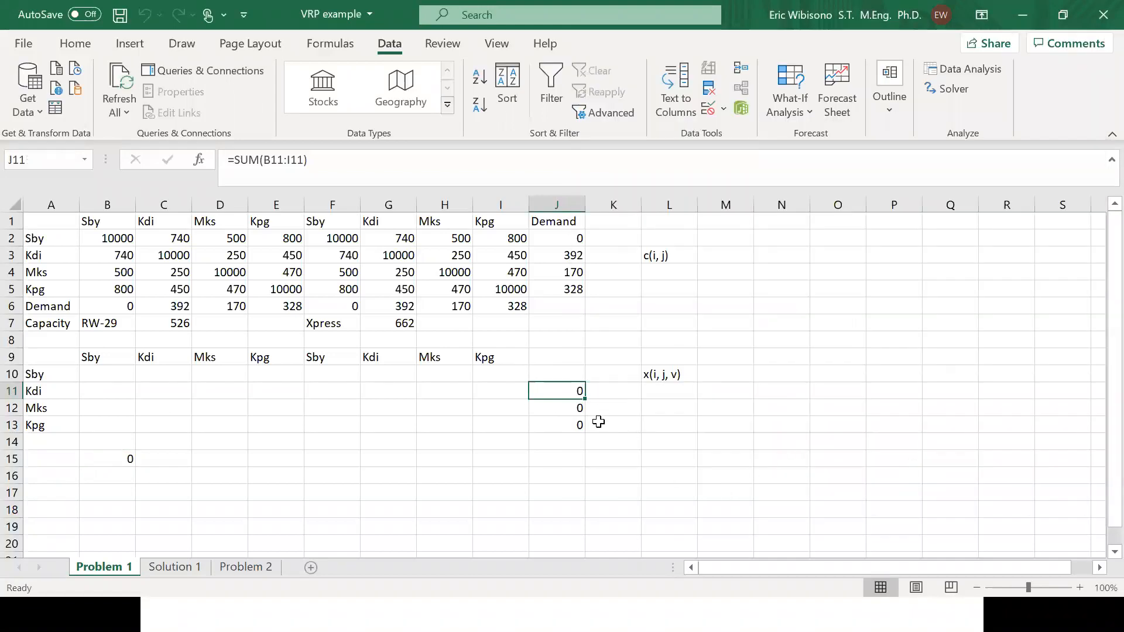
key("alt+Tab")
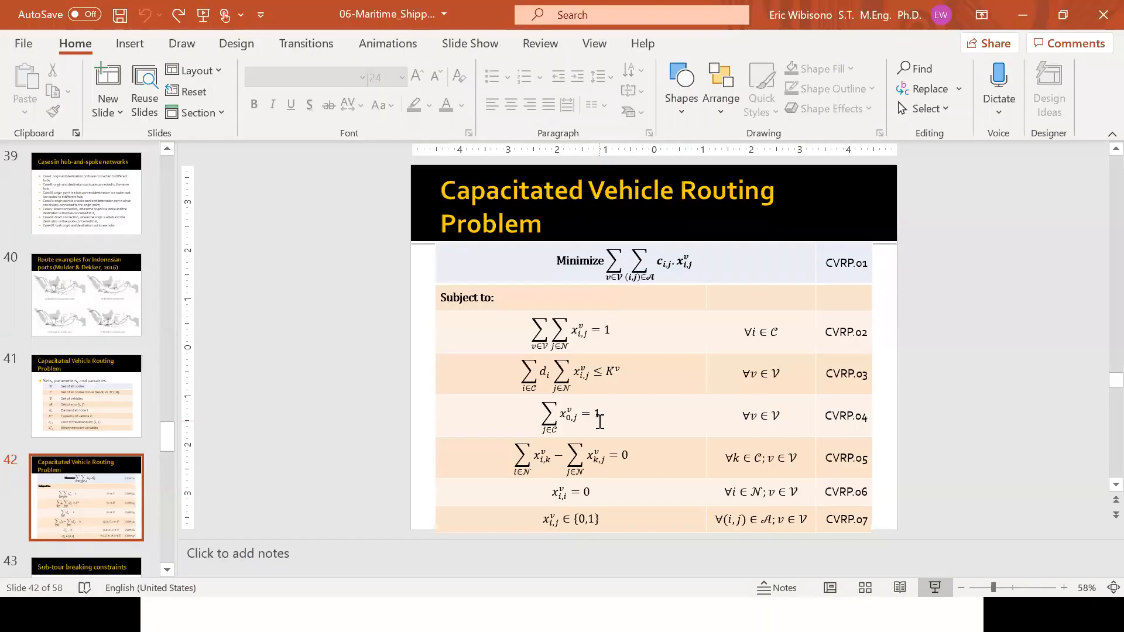
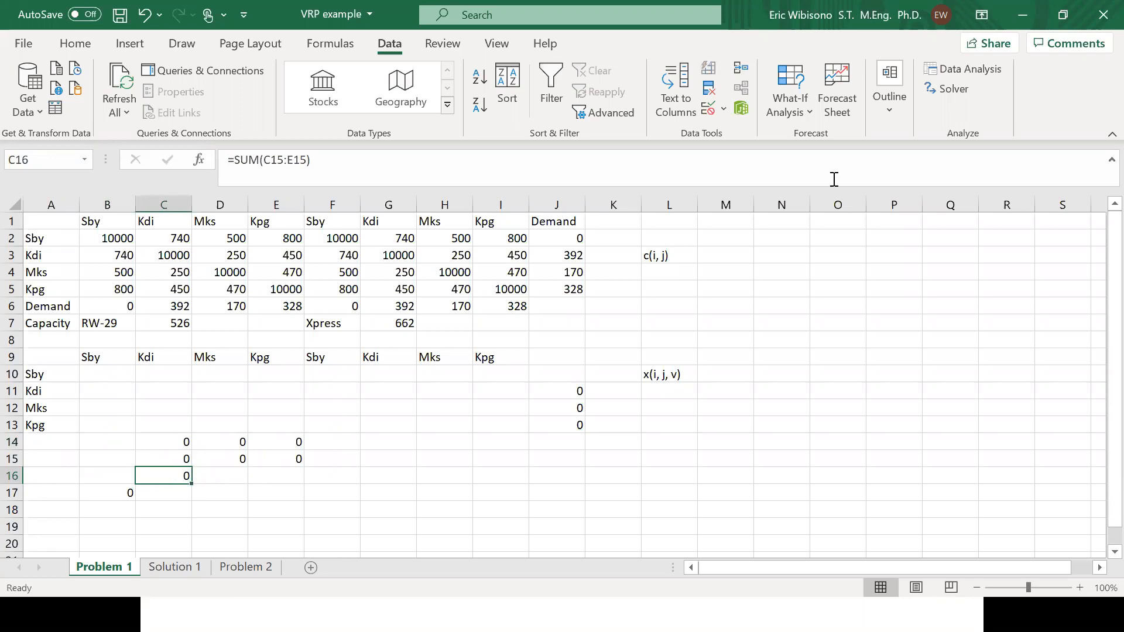
- Add a Solver constraint requiring the RW-29 load in C16 to be at most its capacity in C7, and close Solver
left_click(953, 89)
left_click(946, 211)
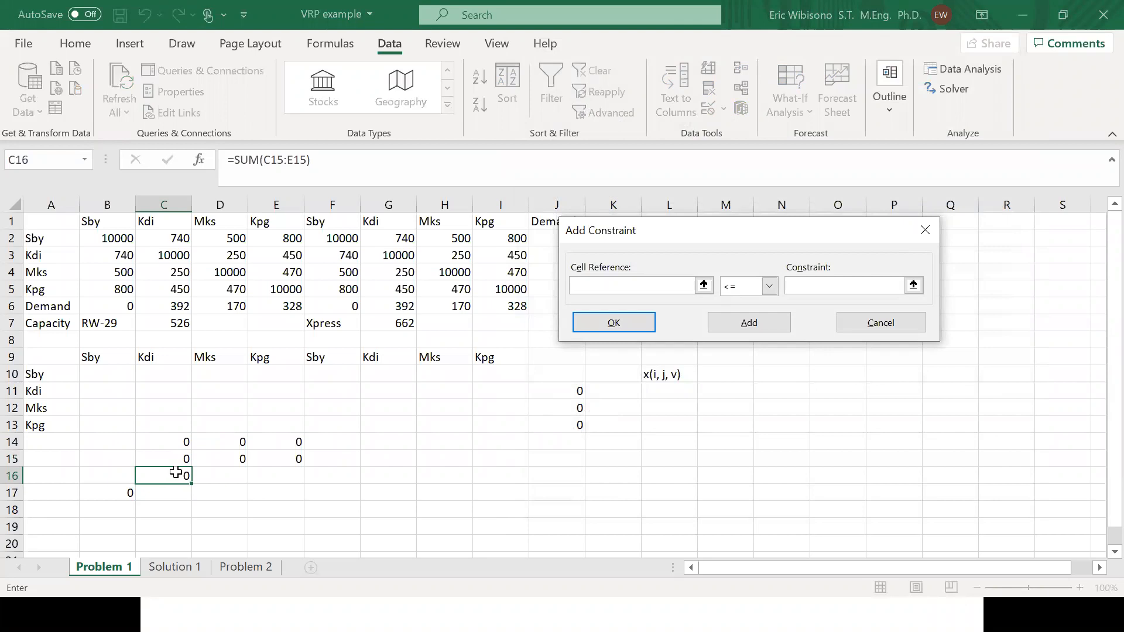
left_click(825, 284)
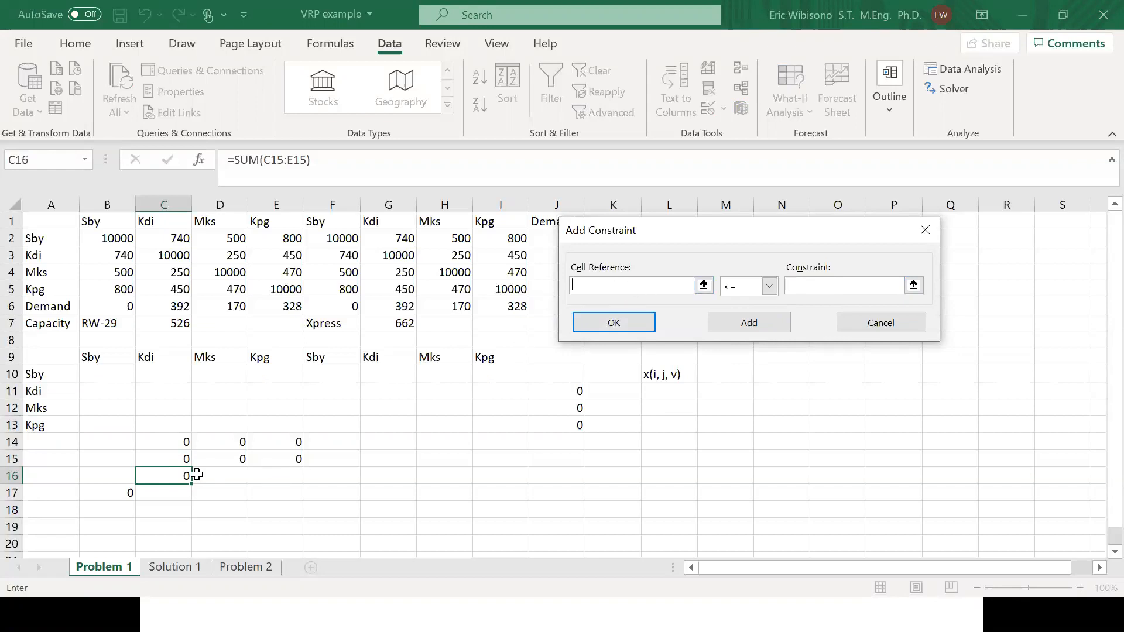
left_click(164, 474)
left_click(810, 287)
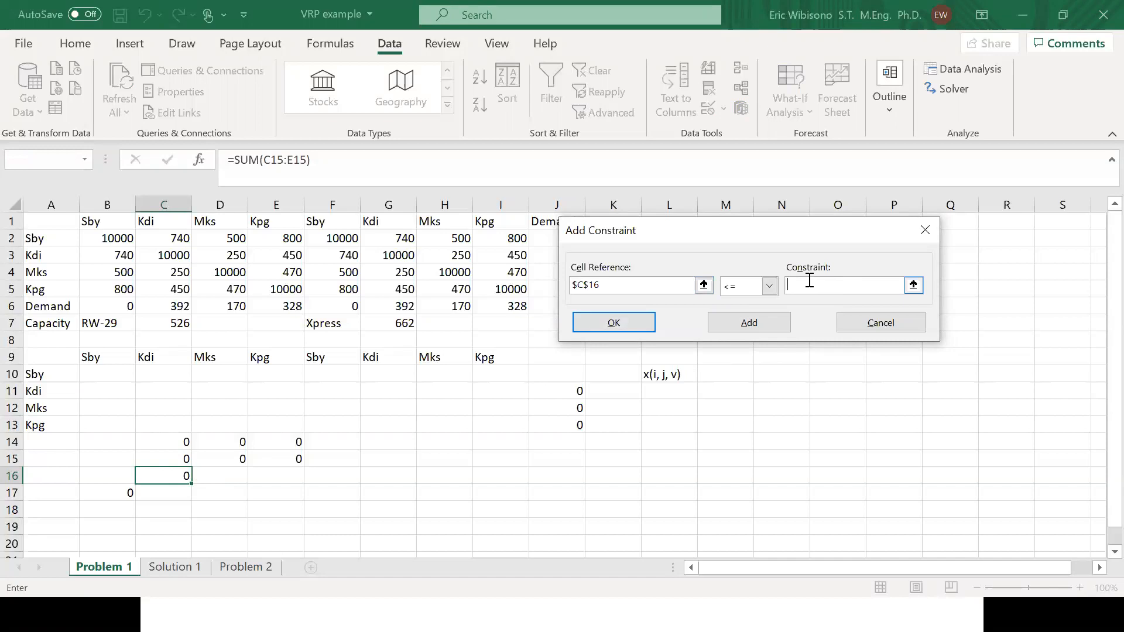
left_click(170, 323)
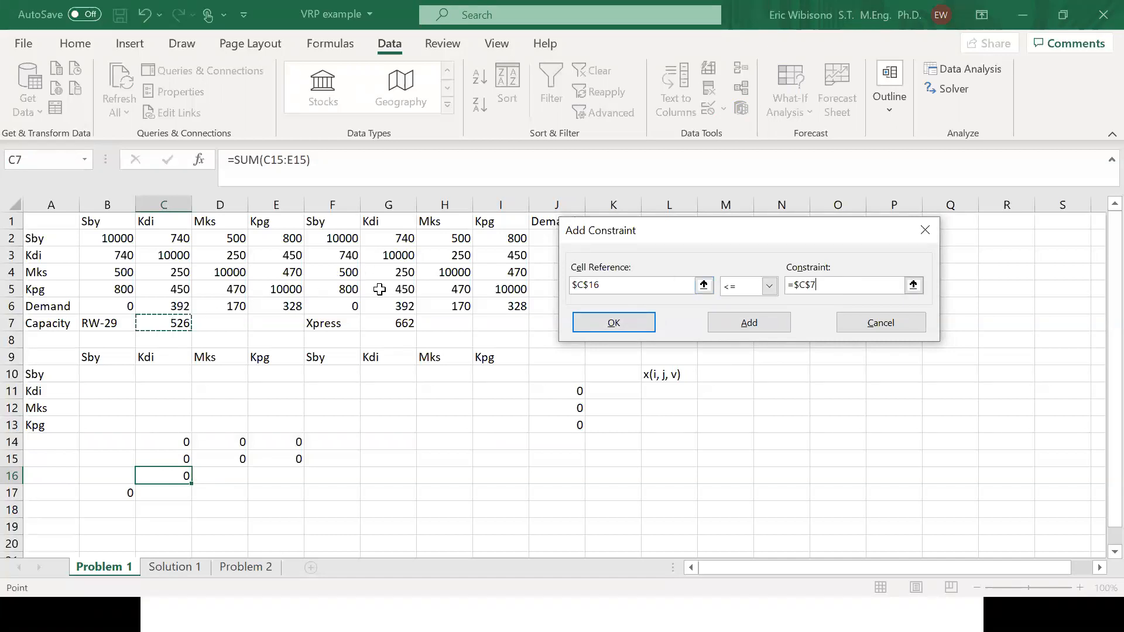
left_click_drag(717, 245, 769, 309)
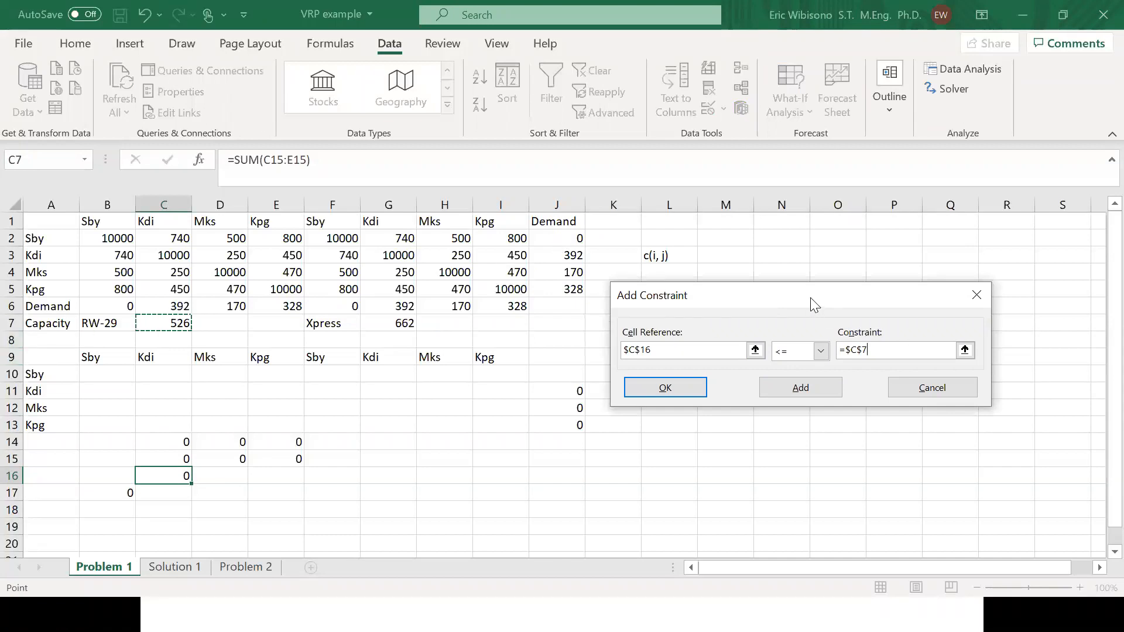
left_click_drag(815, 297, 831, 250)
left_click(832, 340)
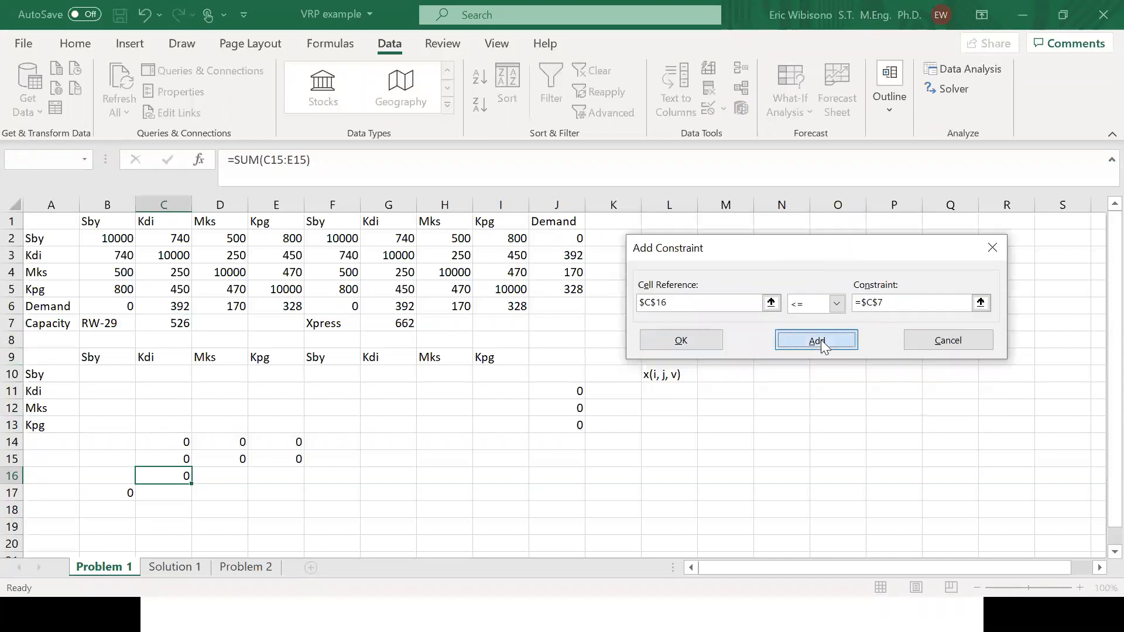
left_click(928, 342)
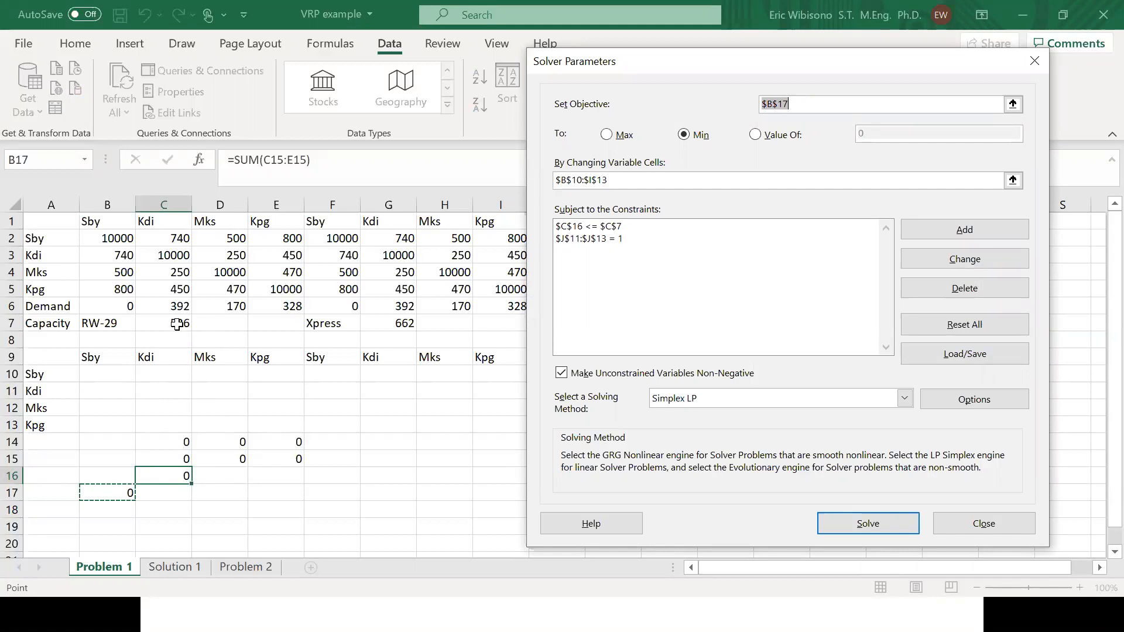
left_click(990, 522)
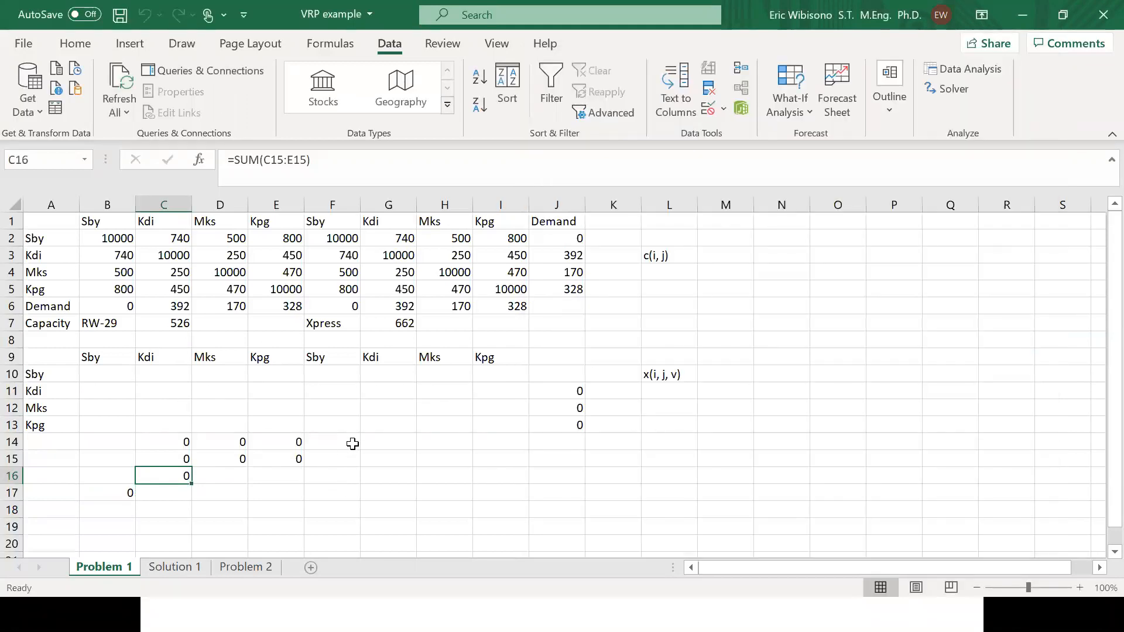
- Fill the column-sum formula from E14 and the demand-product formula from E15 across to column I
left_click(291, 442)
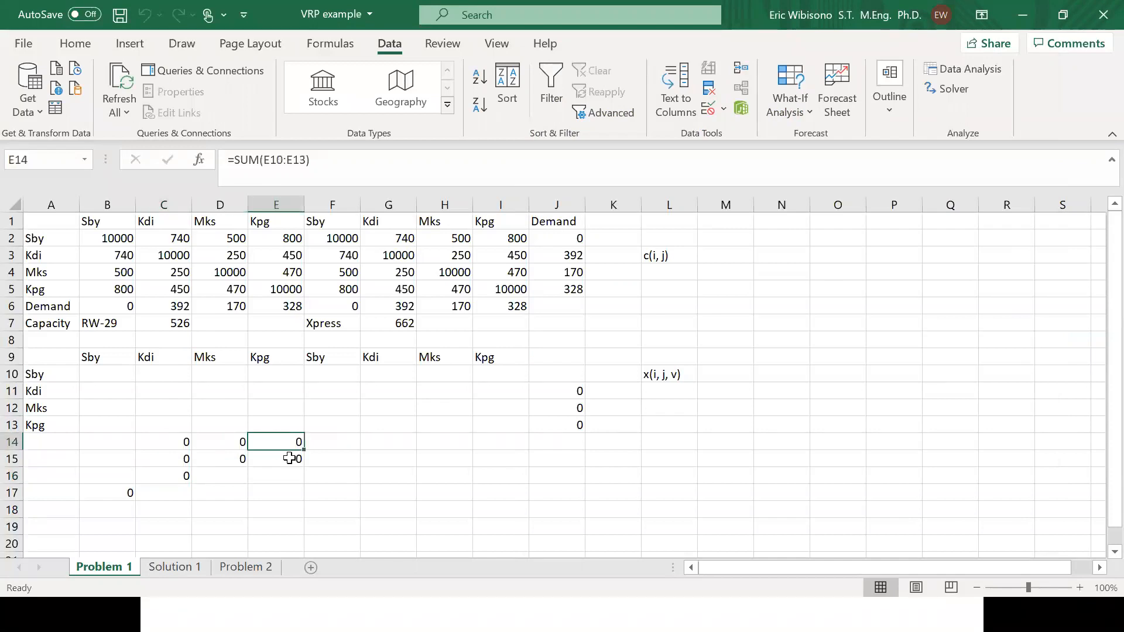
left_click(287, 460)
left_click(285, 445)
left_click(284, 460)
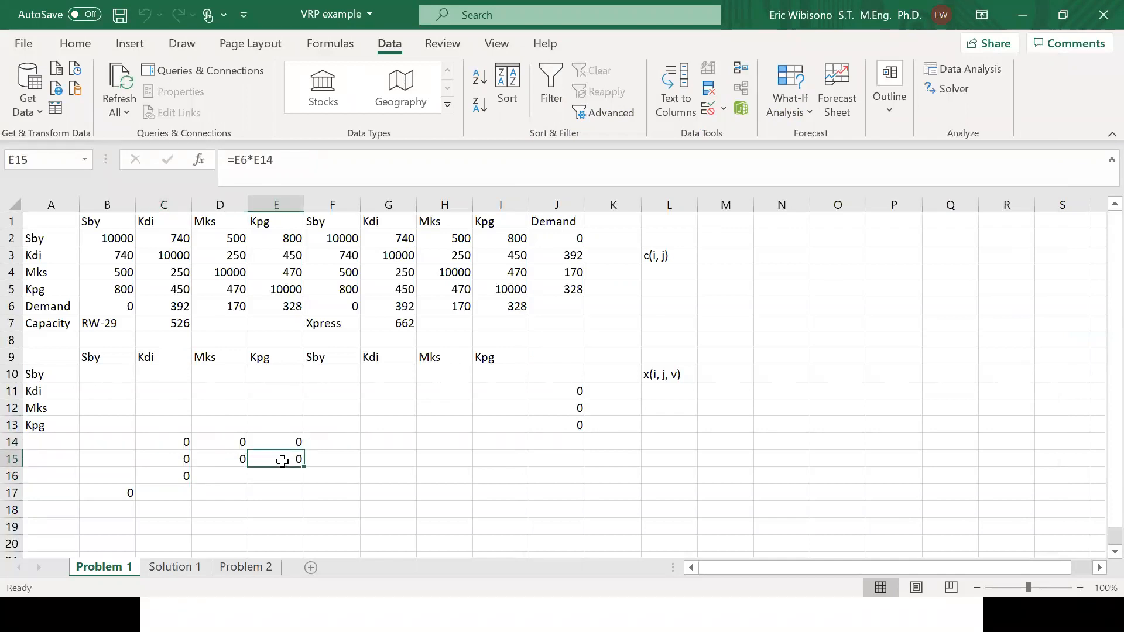
left_click(285, 444)
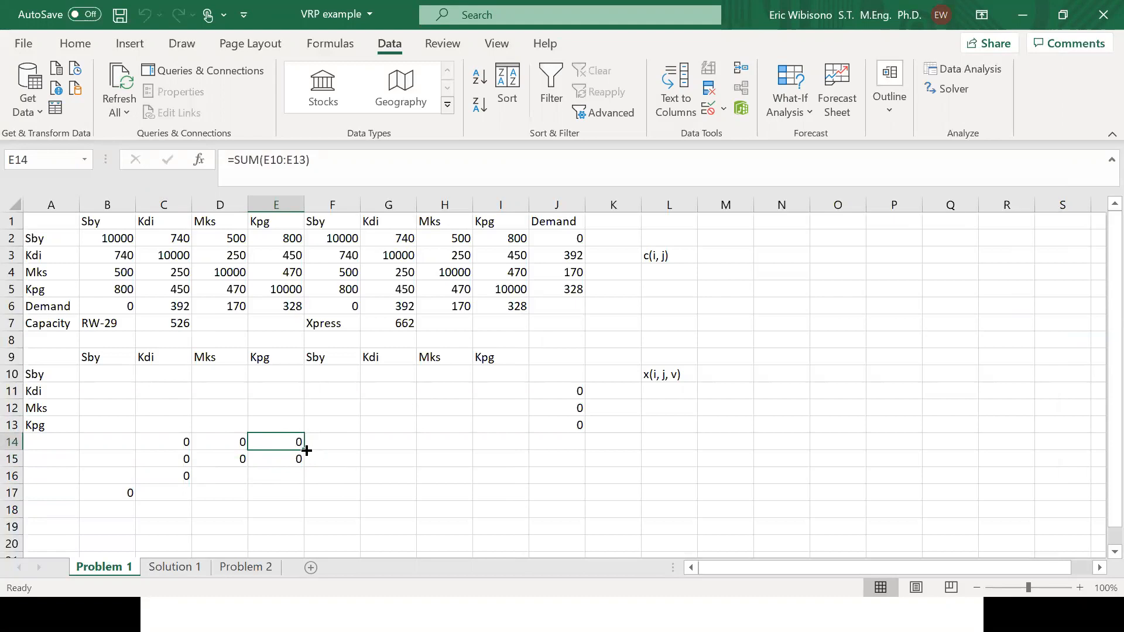
left_click_drag(305, 450, 505, 453)
left_click(293, 459)
left_click_drag(306, 470, 526, 460)
- Clear the copied formulas from F14:F15 under the second vehicle's Sby column
left_click(337, 447)
left_click_drag(338, 456, 338, 459)
key("Delete")
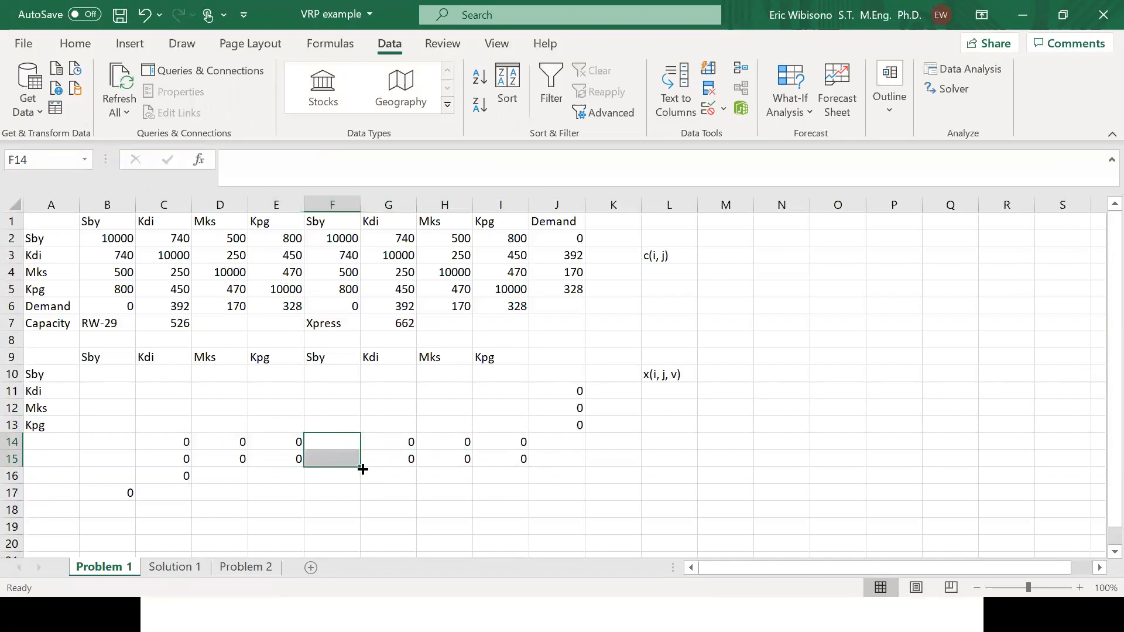
left_click(362, 469)
- Copy the load total formula from C16 into G16 for the Xpress vehicle
left_click(186, 473)
key("ctrl+c")
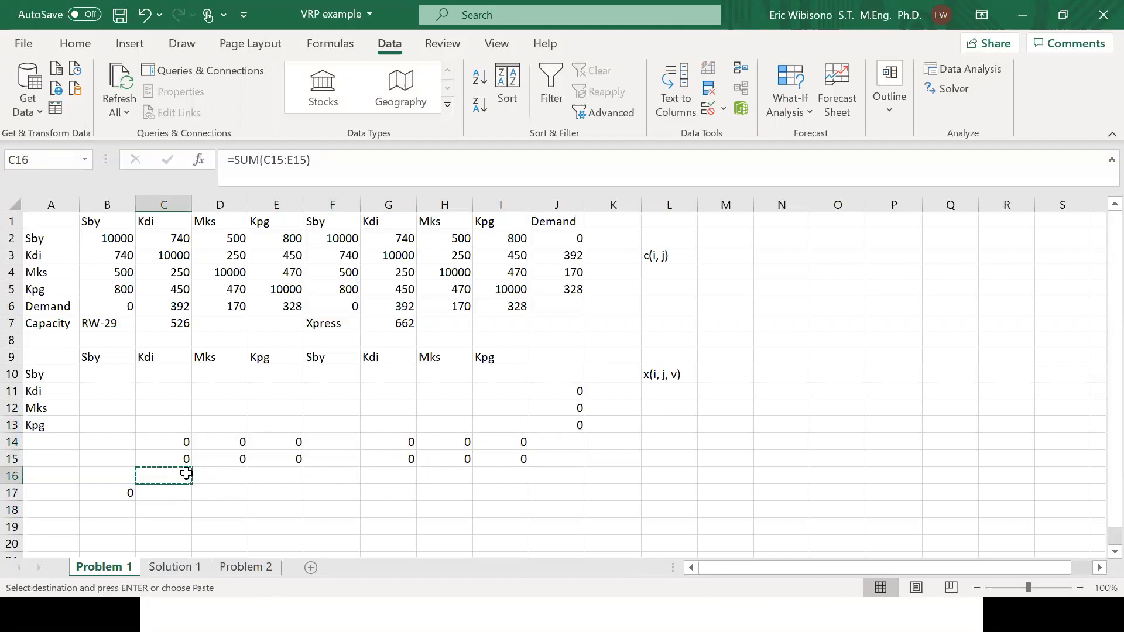
left_click(394, 477)
key("ctrl+v")
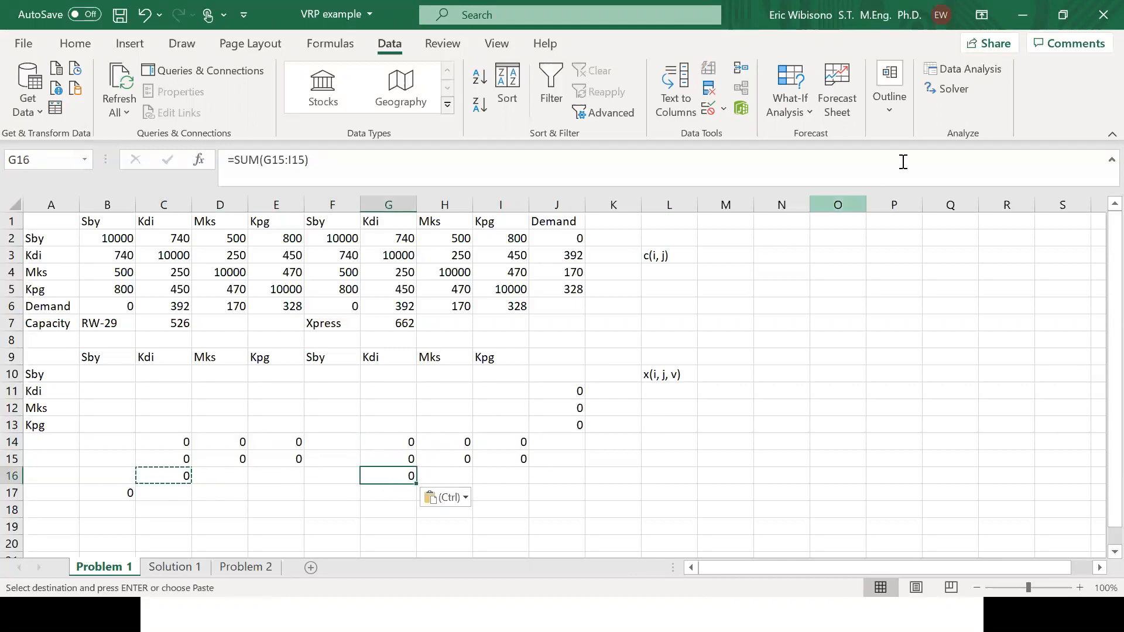
- Add a Solver constraint requiring the Xpress load in G16 to be at most its capacity in G7, and close Solver
left_click(942, 89)
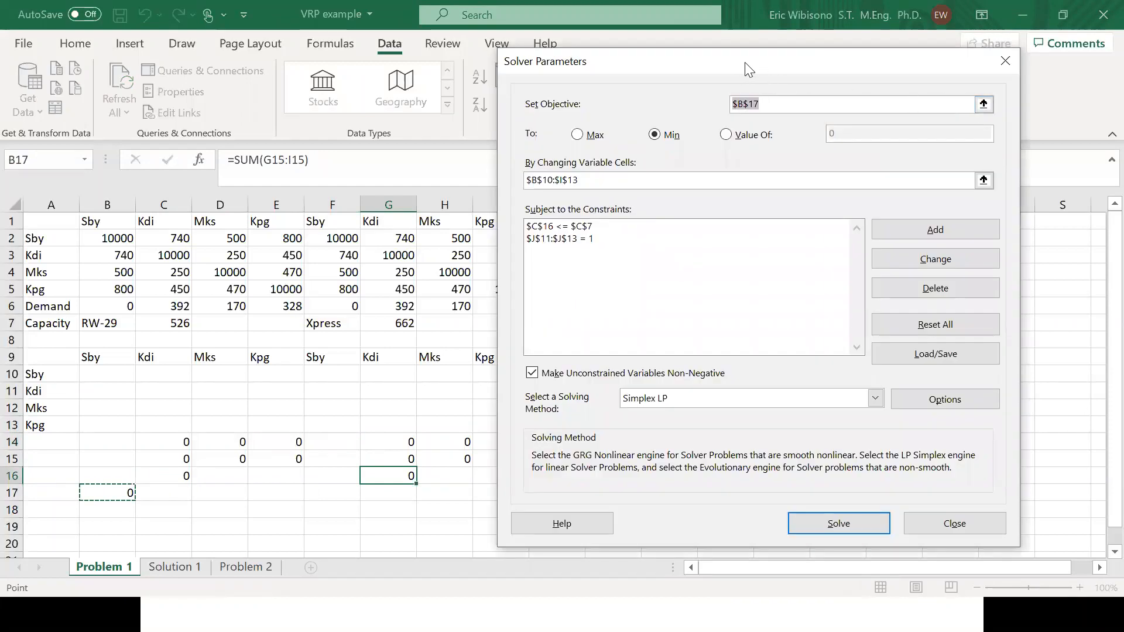
left_click_drag(745, 68, 873, 52)
left_click(1028, 215)
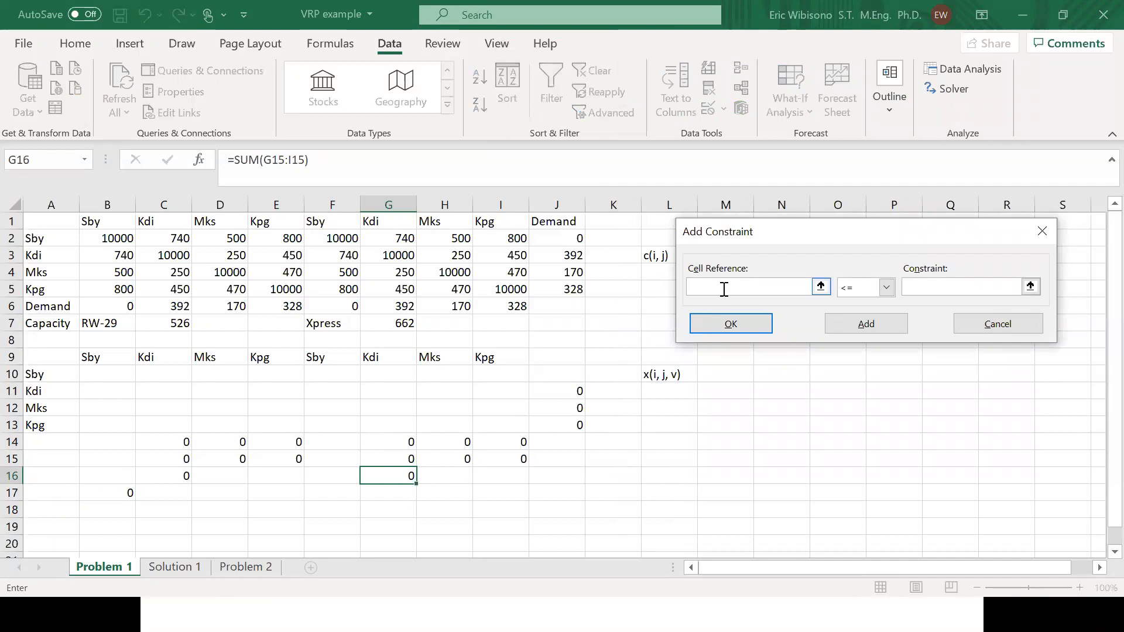
left_click(384, 474)
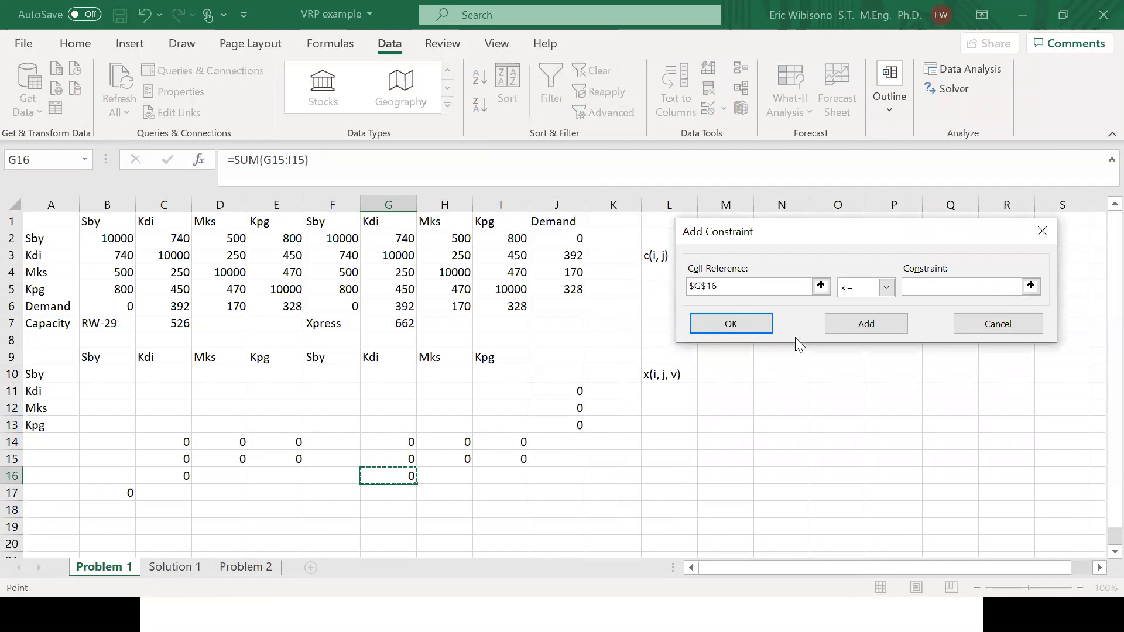
left_click(915, 284)
left_click(401, 323)
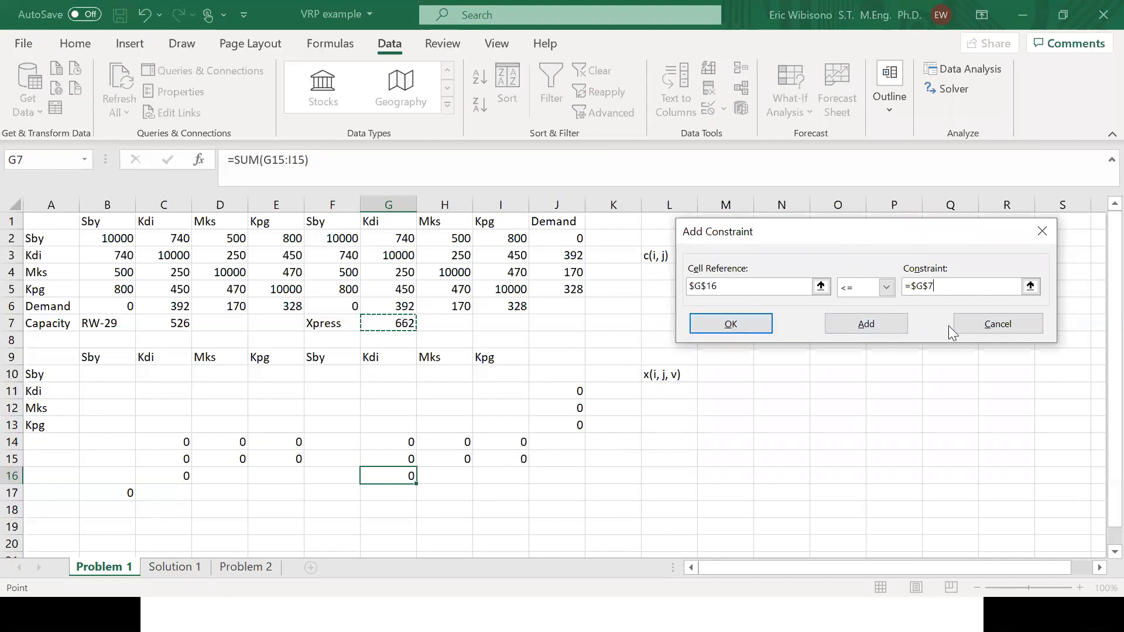
left_click(883, 326)
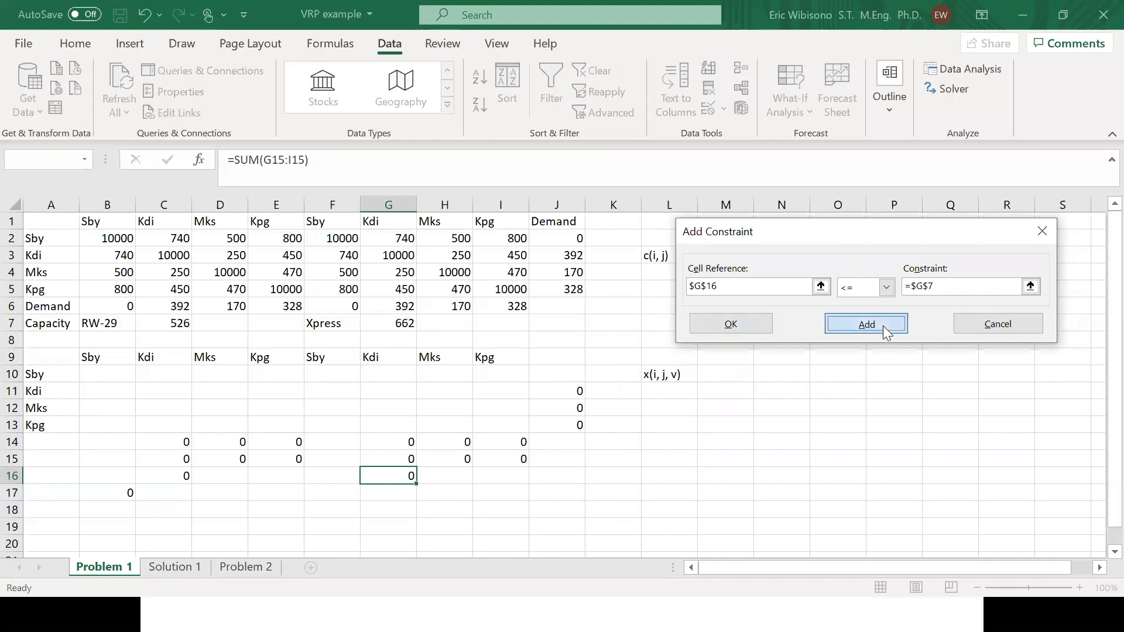
left_click(983, 333)
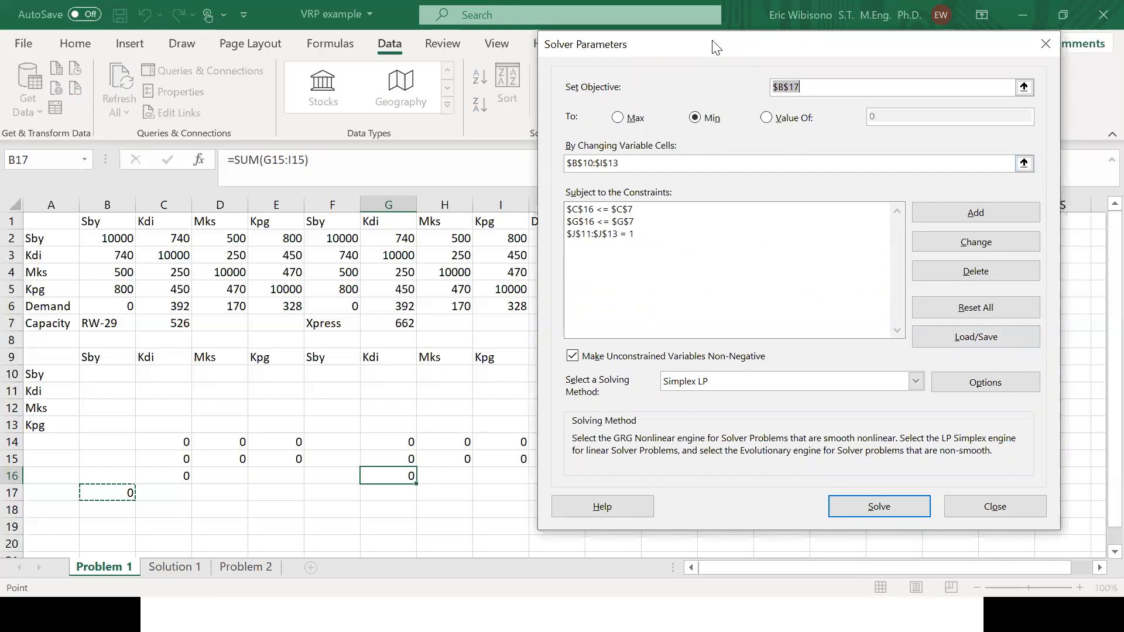
left_click(989, 507)
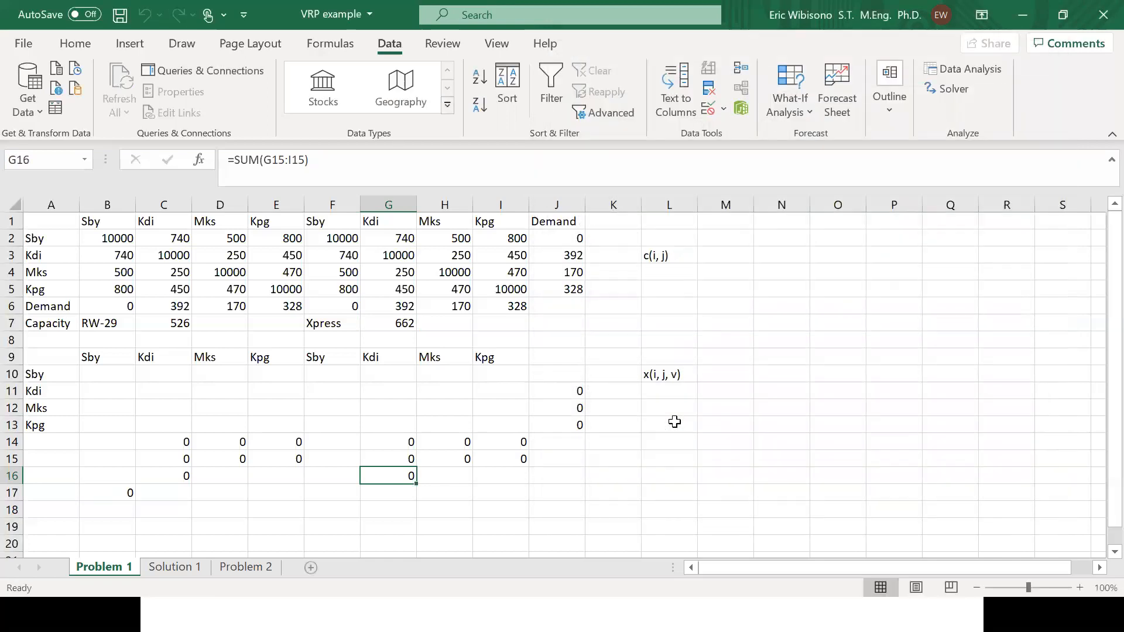
- Consult constraint CVRP.04 on the PowerPoint slide and relate it to row B10:E10 in the Excel worksheet
key("alt+Tab")
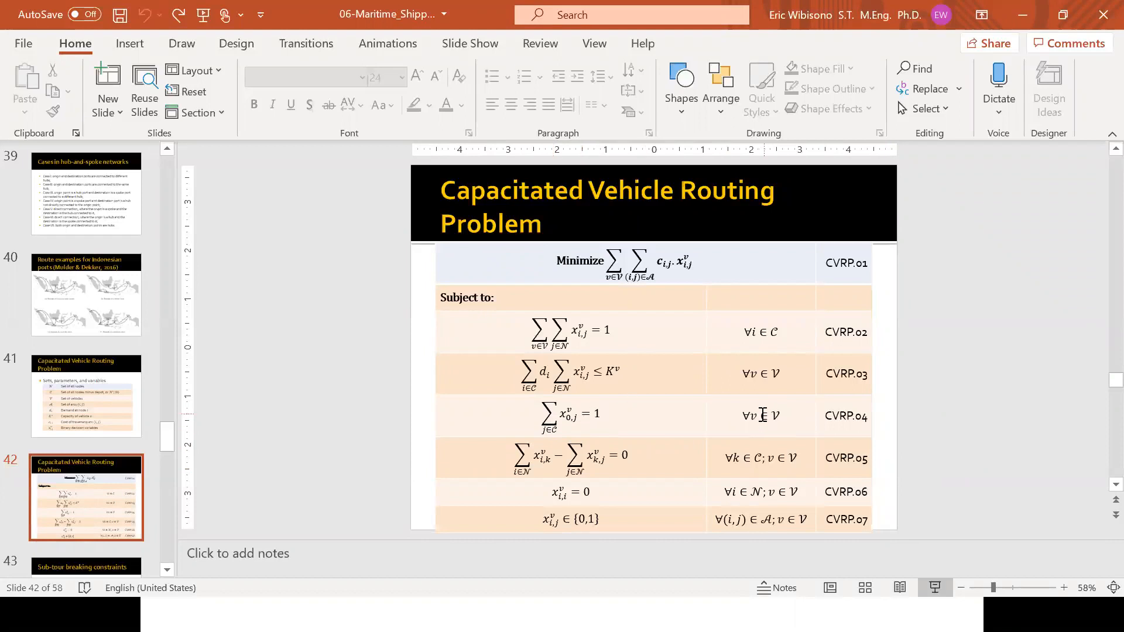
key("alt+Tab")
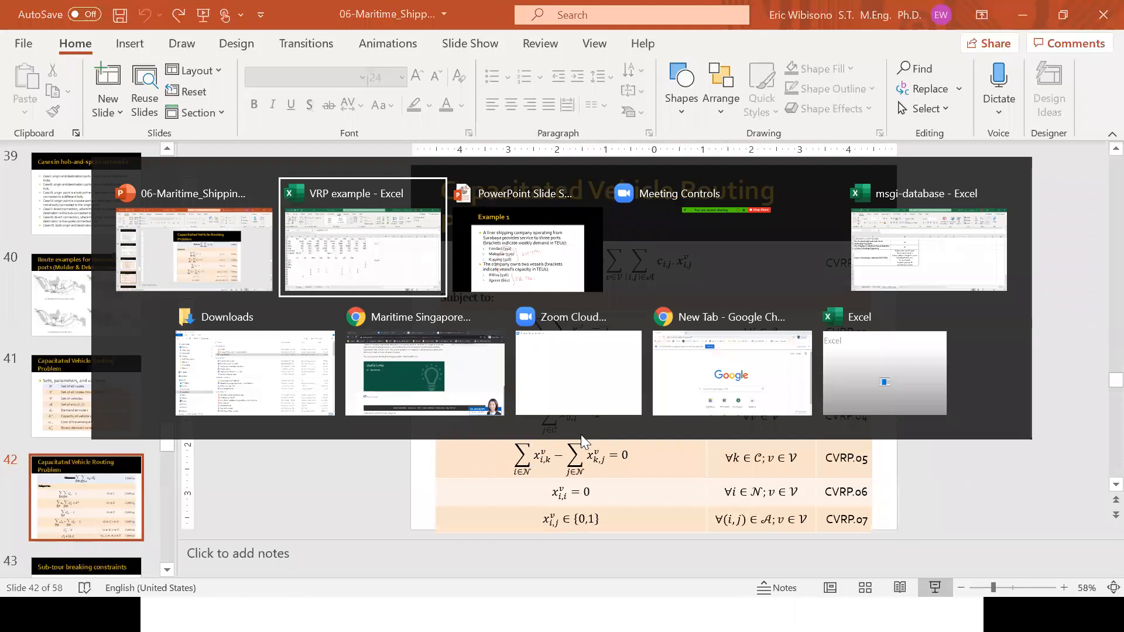
left_click_drag(106, 373, 289, 372)
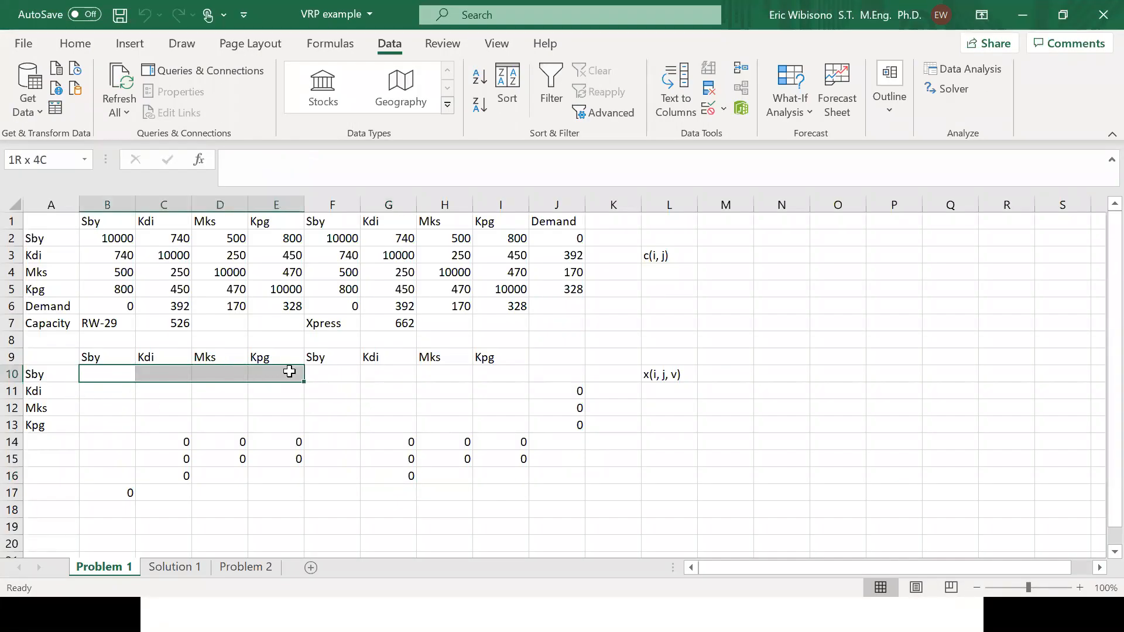
left_click_drag(289, 372, 290, 373)
- Move the c(i, j) label to N2 and the x(i, j, v) label to N10
left_click(656, 253)
left_click(655, 371, "shift")
left_click_drag(686, 246, 783, 239)
left_click(780, 256)
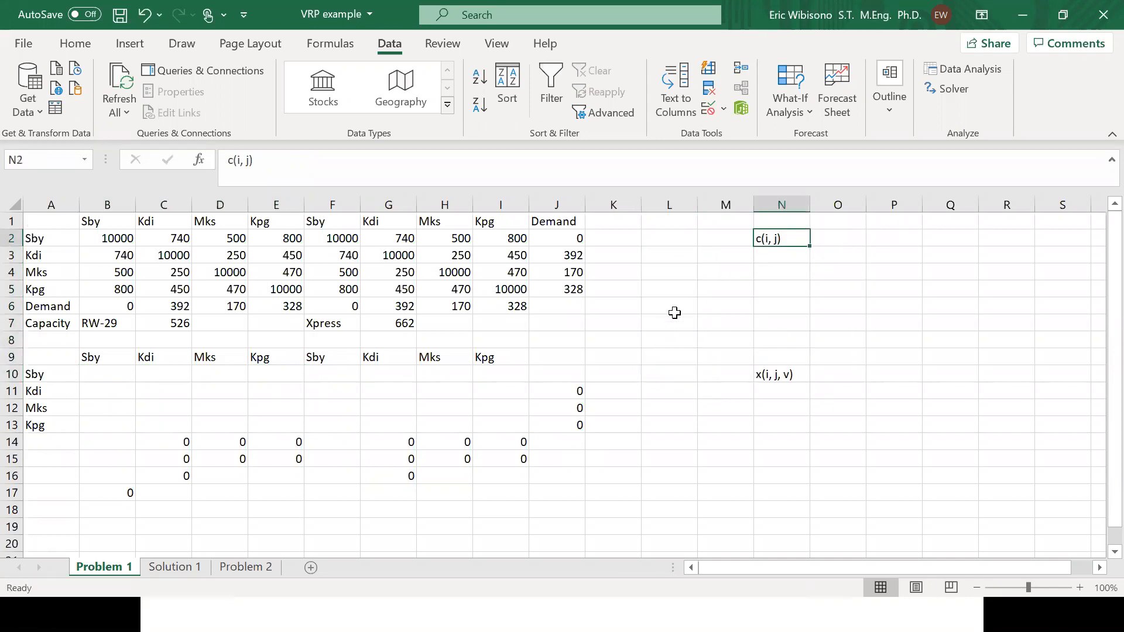
- Enter trial departures from Sby for RW-29: 1 in C10, 0 in D10 and 0 in E10
left_click_drag(158, 375, 269, 374)
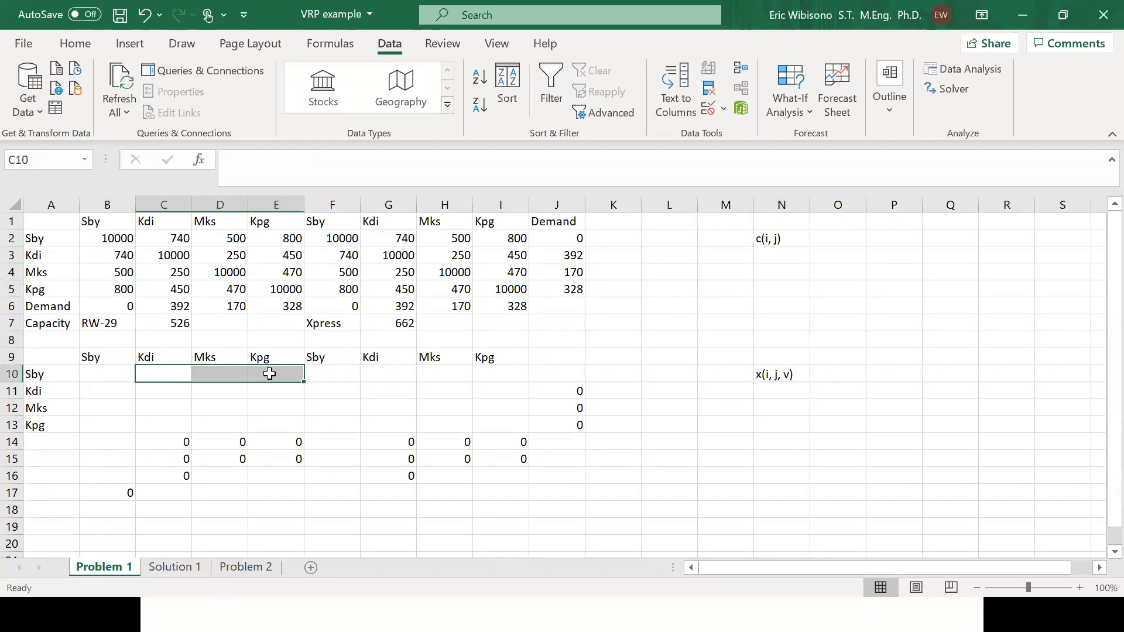
left_click(156, 374)
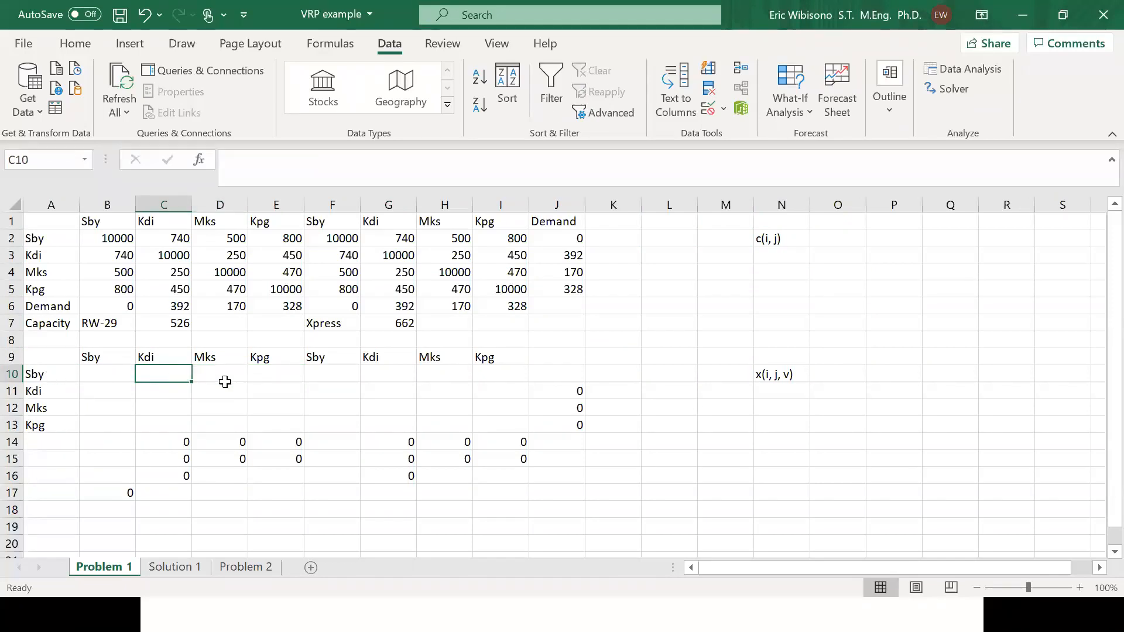
type("1")
key("Tab")
type("0")
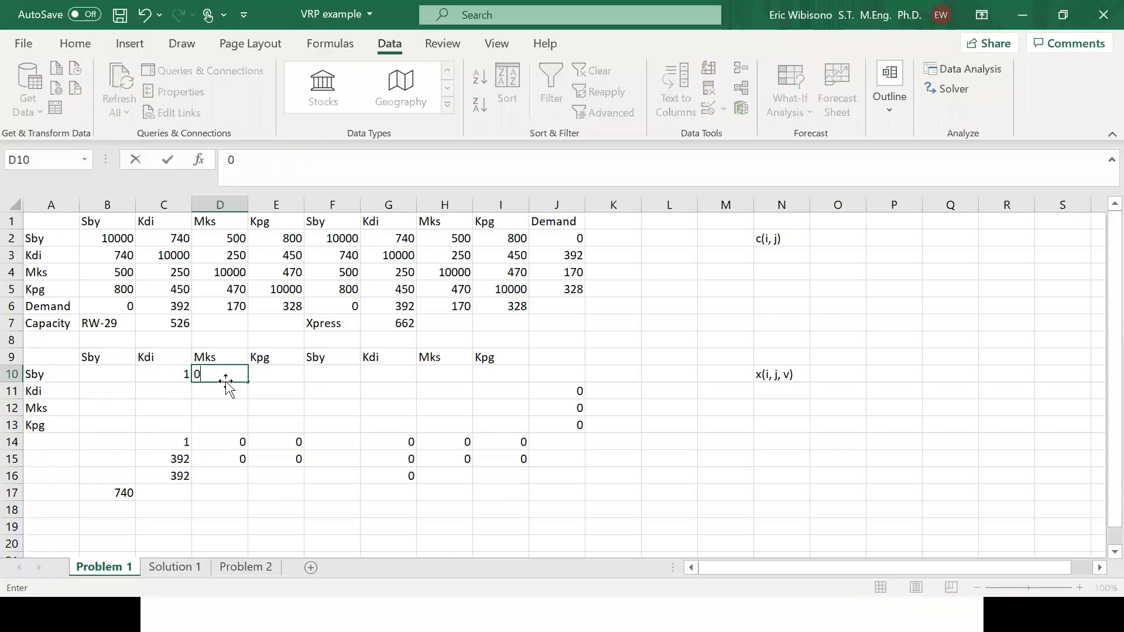
key("Tab")
type("0")
key("Tab")
- Change the trial RW-29 departure to Mks by setting C10 to 0 and D10 to 1
left_click(225, 381)
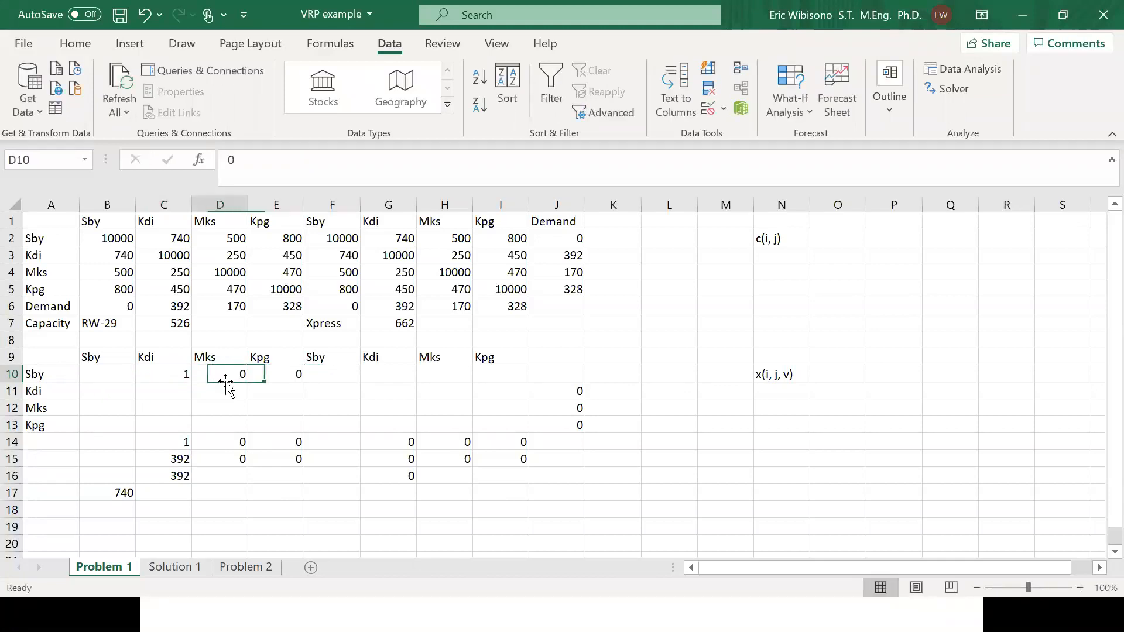
key("Left")
type("0")
key("Tab")
type("1")
key("Return")
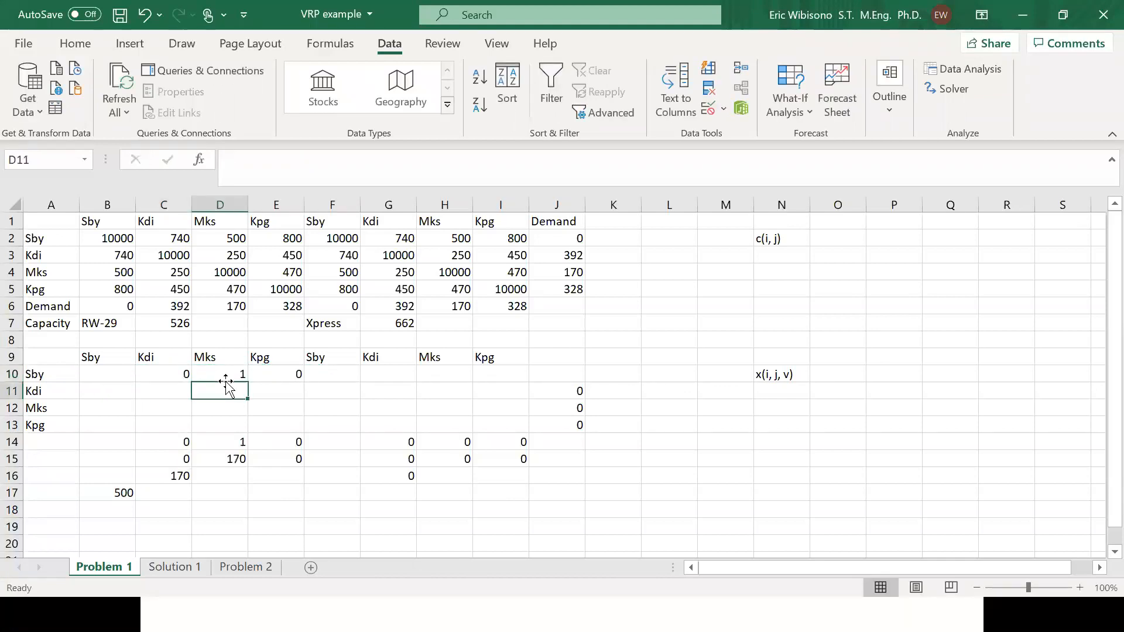
- Select C10:E10 to examine the sum of RW-29's departures from Sby
key("Up")
key("Left")
key("Left")
key("Left")
key("Right")
key("Right")
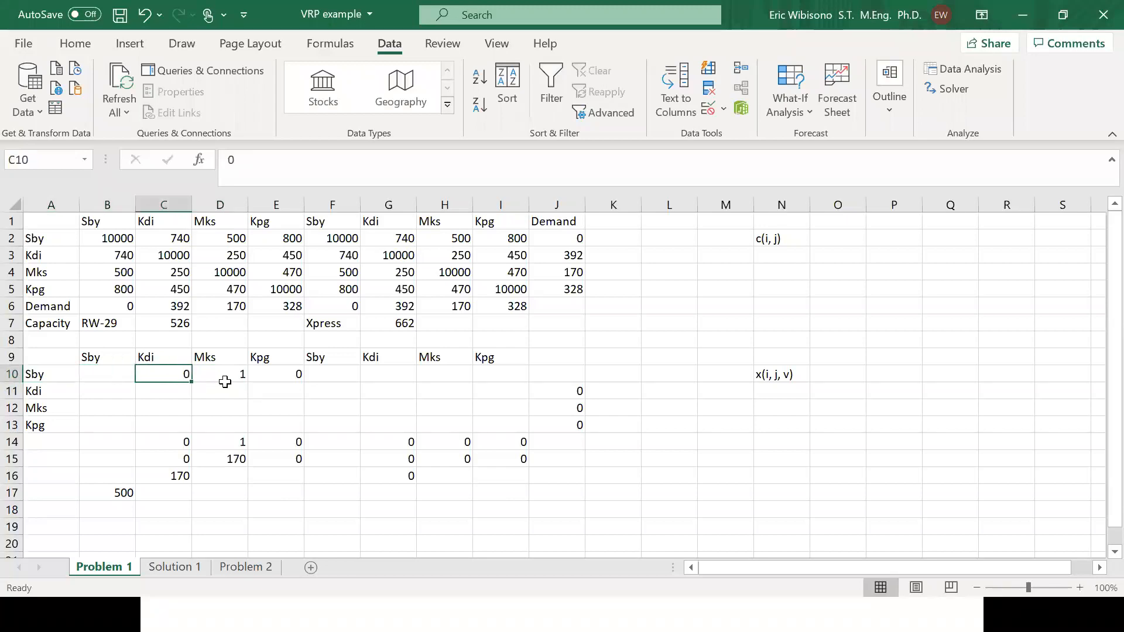
key("shift+Right")
key("shift+Right")
key("Left")
key("Right")
key("shift+Right")
key("shift+Right")
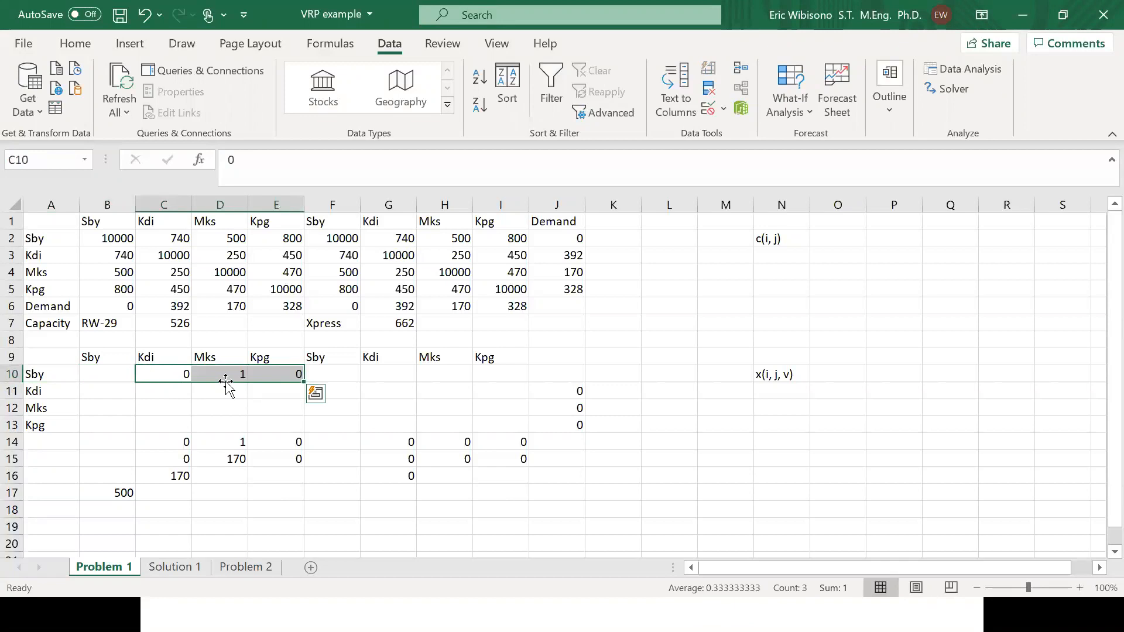
- Enter trial departures from Sby for Xpress: 0 in G10, 0 in H10 and 1 in I10
key("Right")
key("Right")
key("Right")
key("Right")
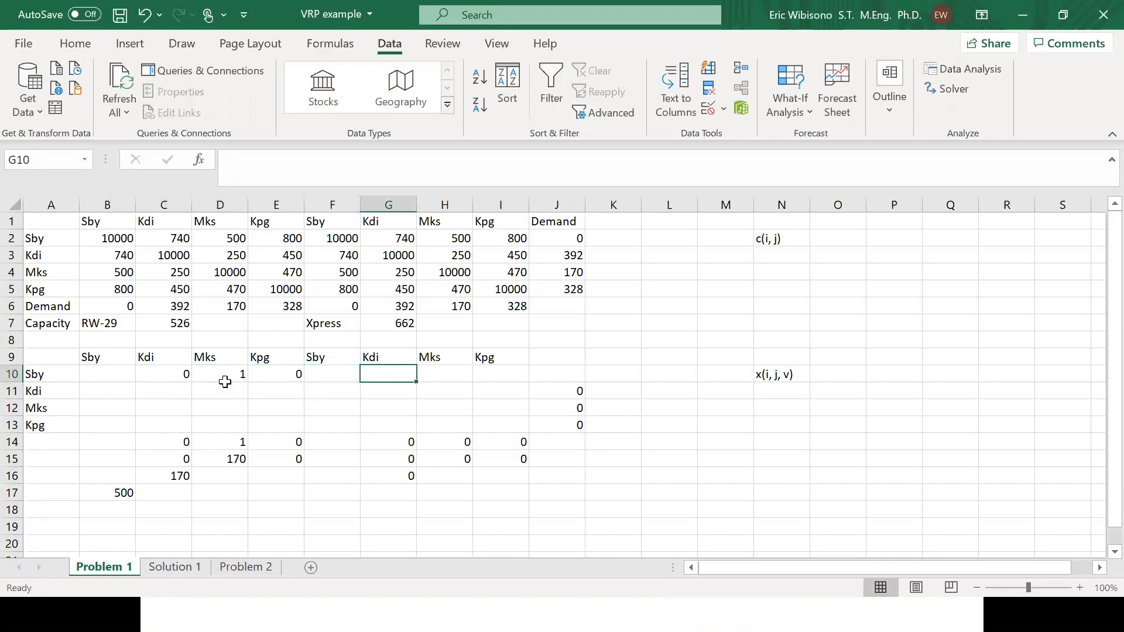
type("0")
key("Right")
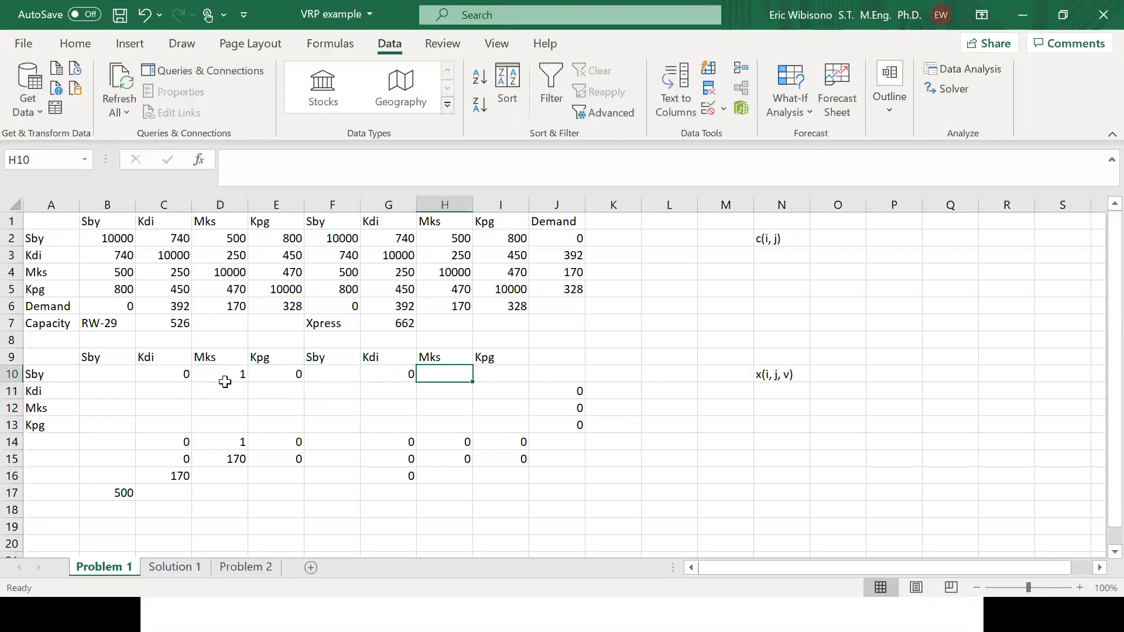
type("0")
key("Right")
type("1")
key("Return")
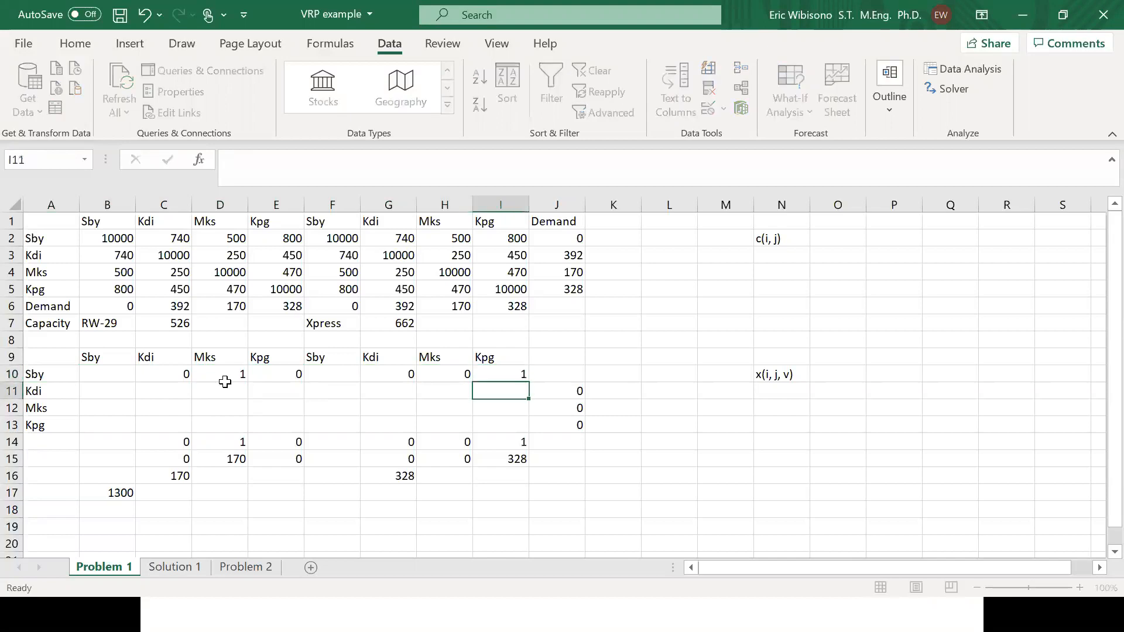
- Clear the trial departure values of both vehicles from C10:I10
key("Up")
key("shift+Left")
key("shift+Left")
key("shift+Left")
key("shift+Left")
key("shift+Left")
key("shift+Left")
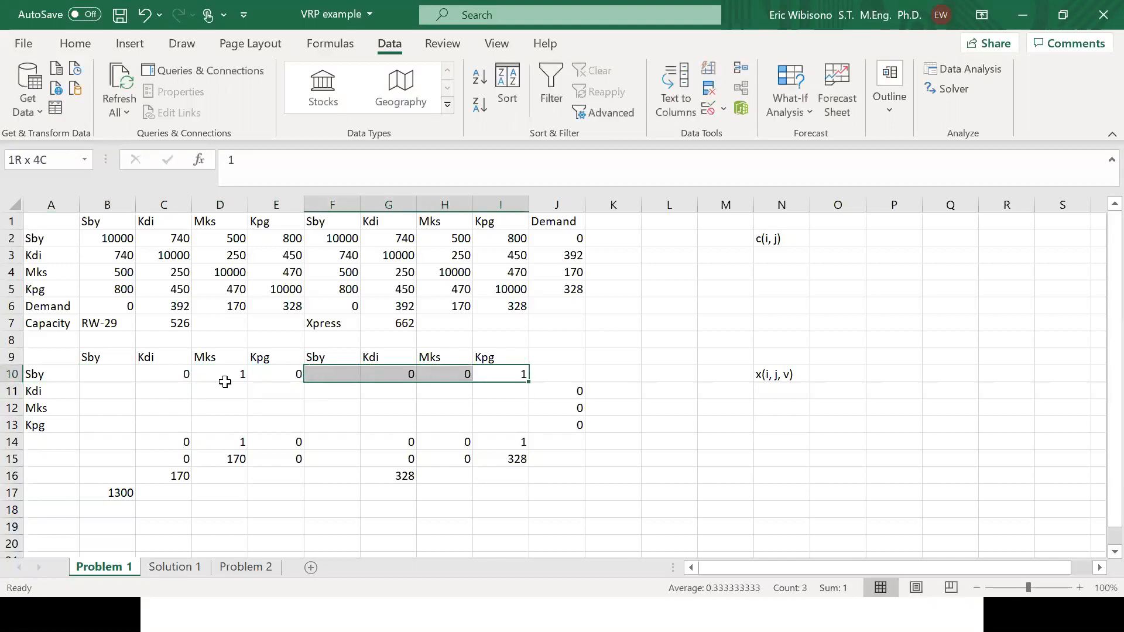
key("Delete")
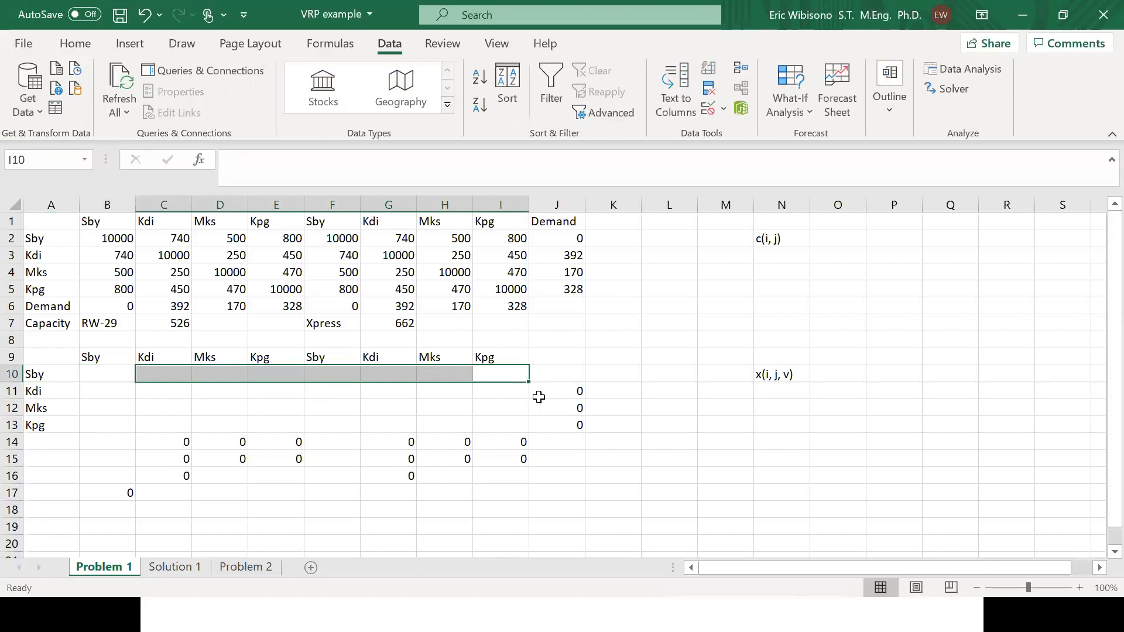
- Enter =SUM(C10:E10) in K10 to total RW-29's departures from Sby
left_click(610, 377)
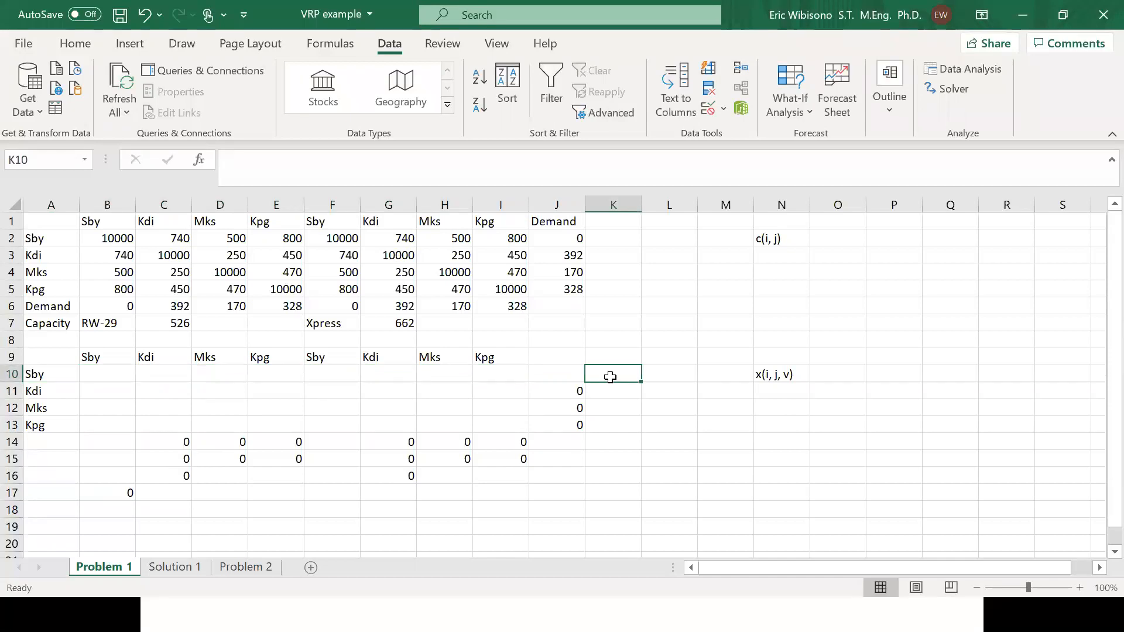
type("=SUM(")
left_click_drag(158, 373, 292, 371)
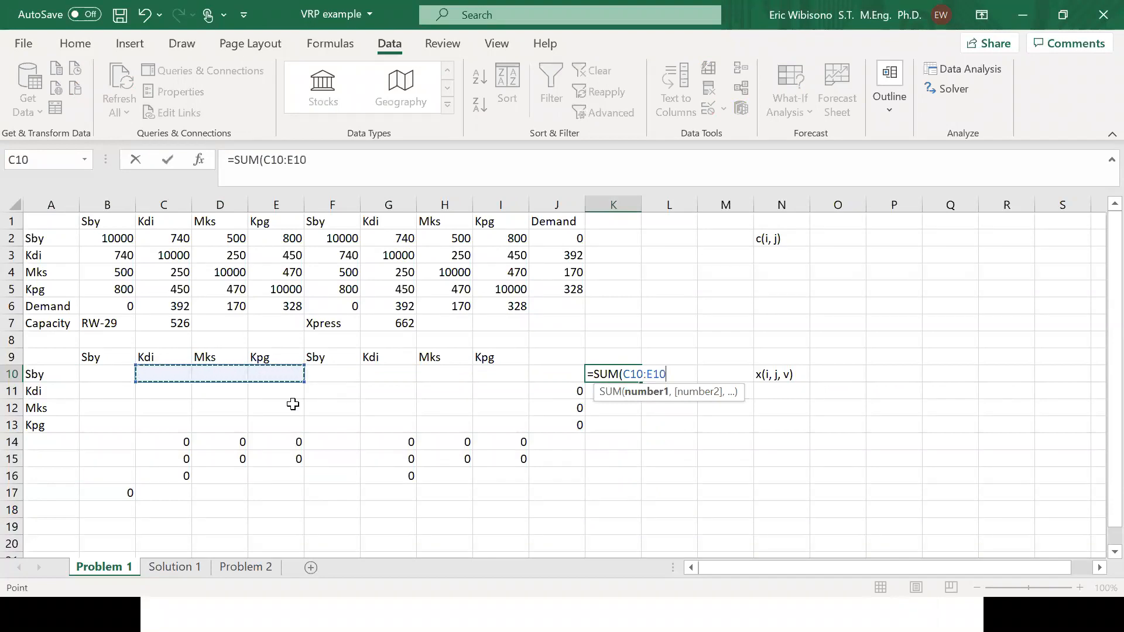
type(")")
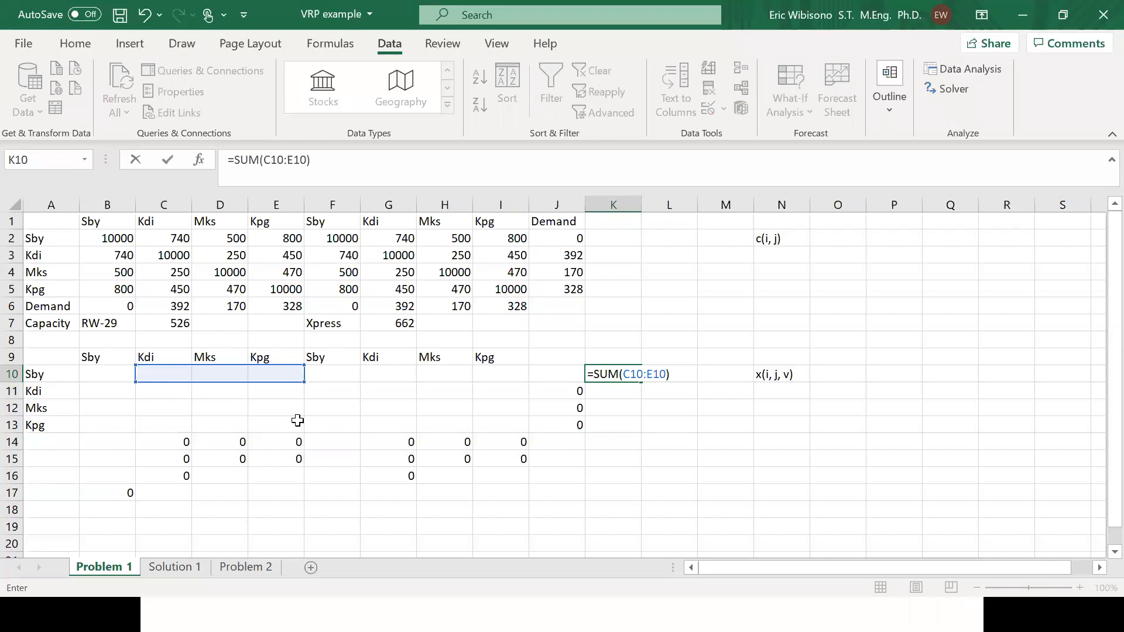
key("Return")
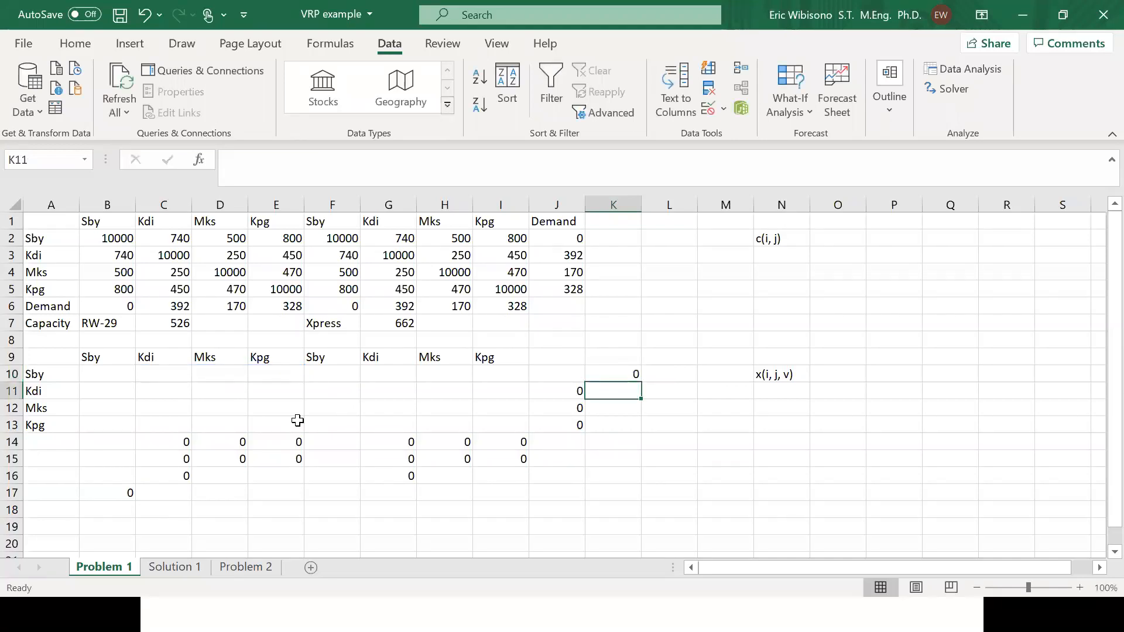
- Enter =SUM(G10:I10) in L10 to total Xpress's departures from Sby
left_click(678, 374)
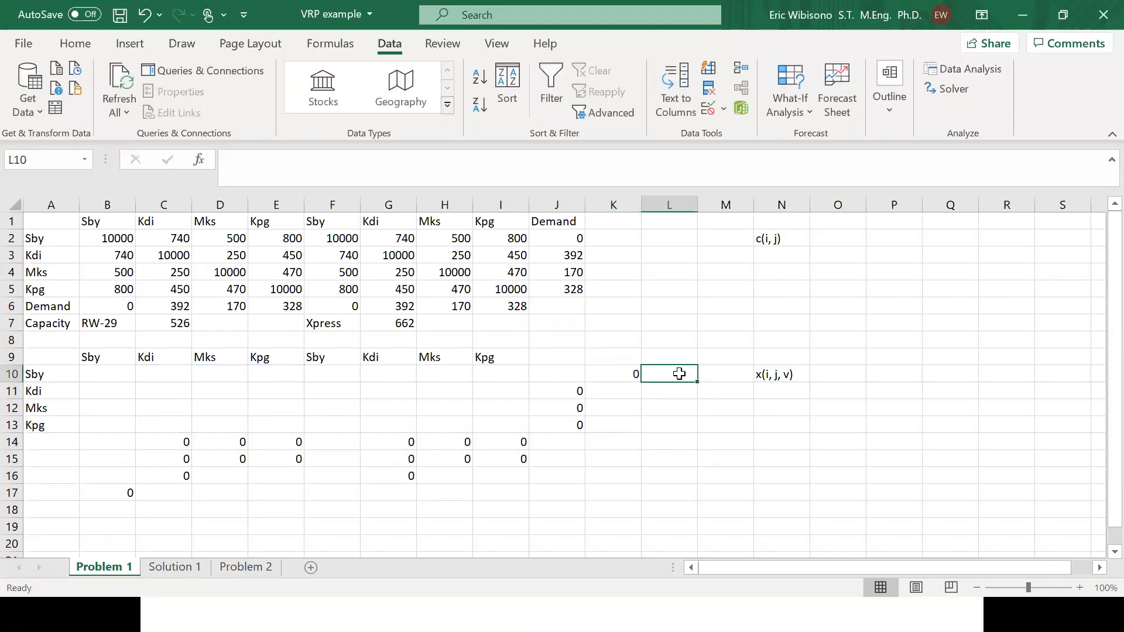
type("=SUM")
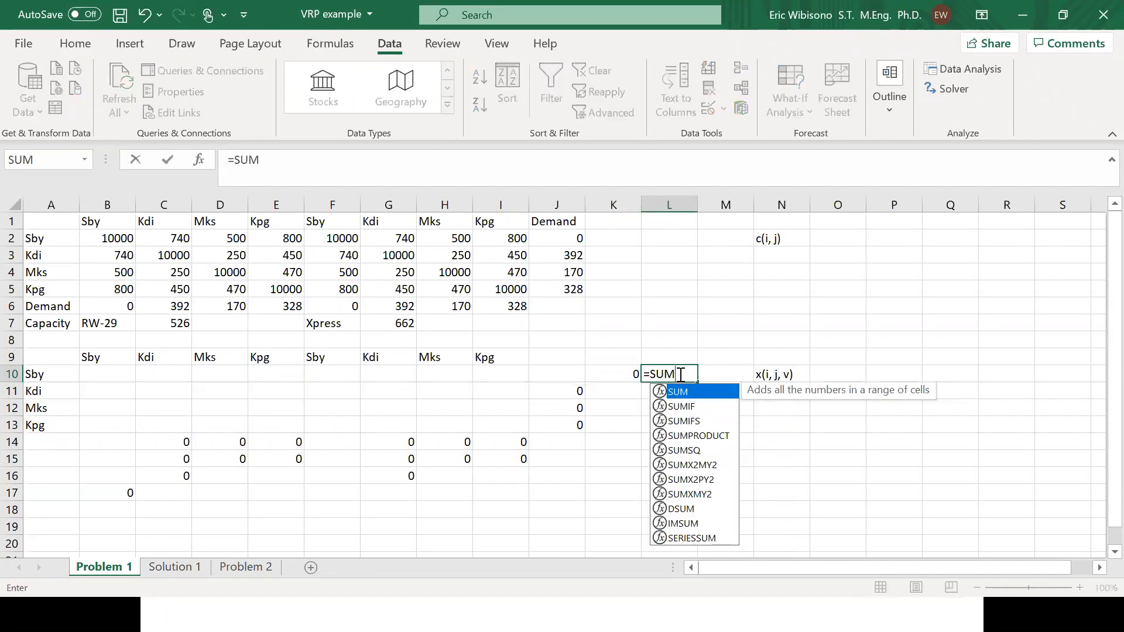
type("(")
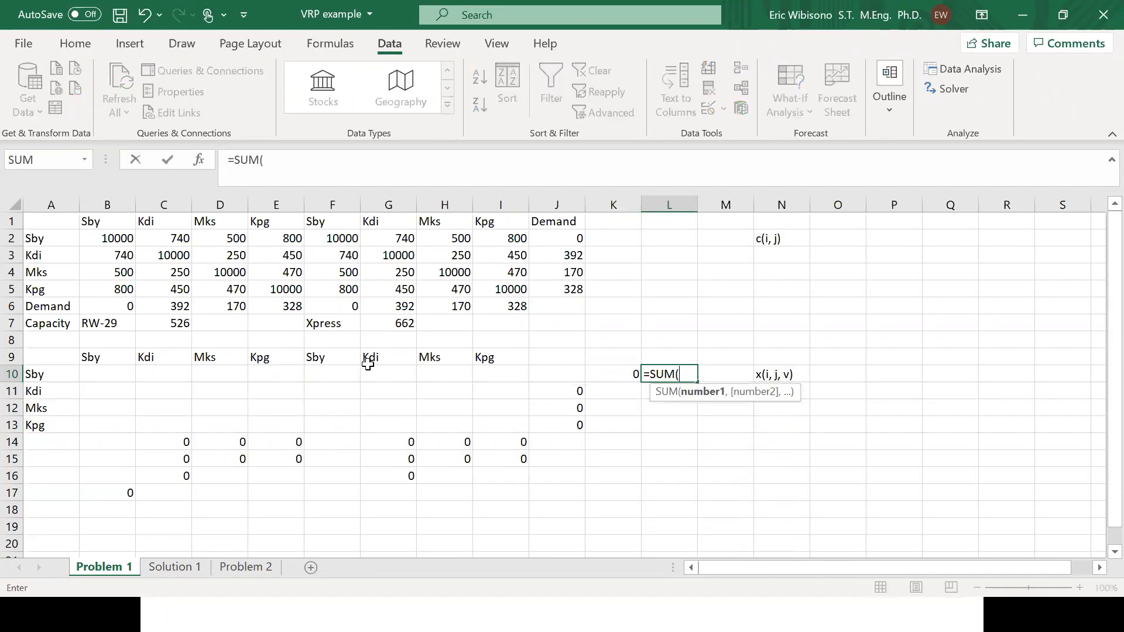
left_click_drag(392, 373, 473, 373)
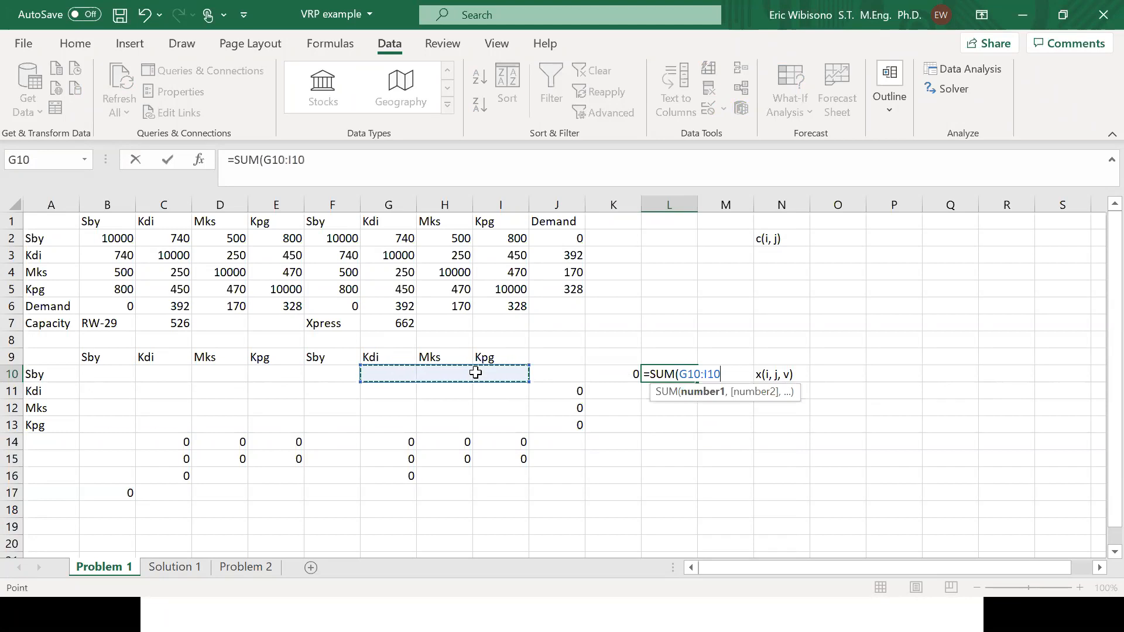
key("Return")
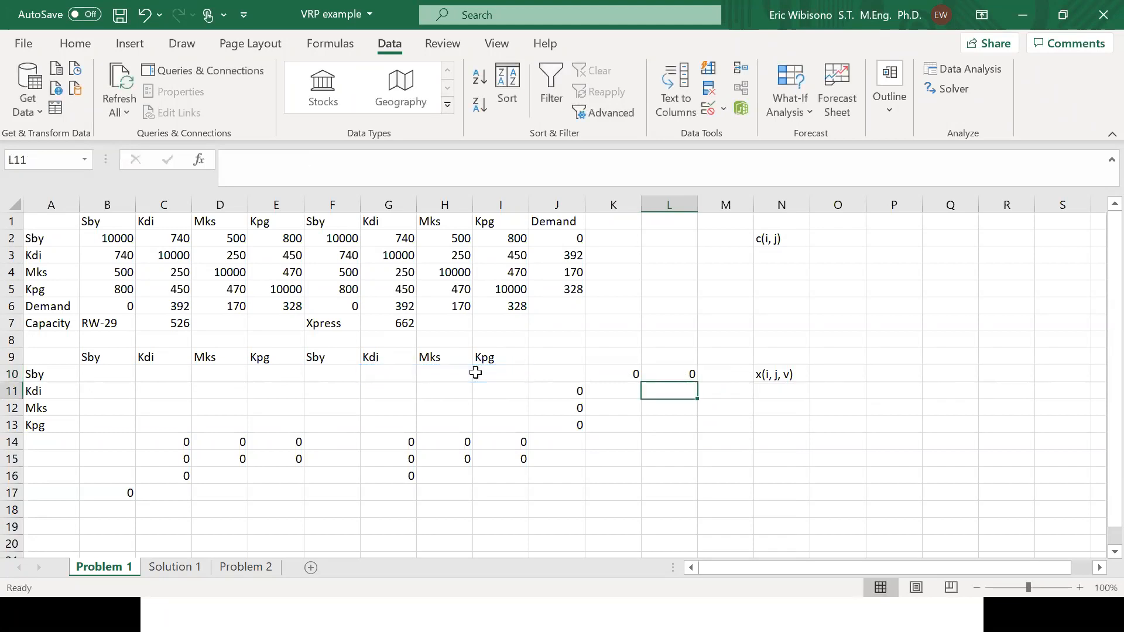
- Add the Solver constraint $K$10:$L$10 = 1 so each vehicle leaves the depot once, and close Solver without solving
left_click(948, 89)
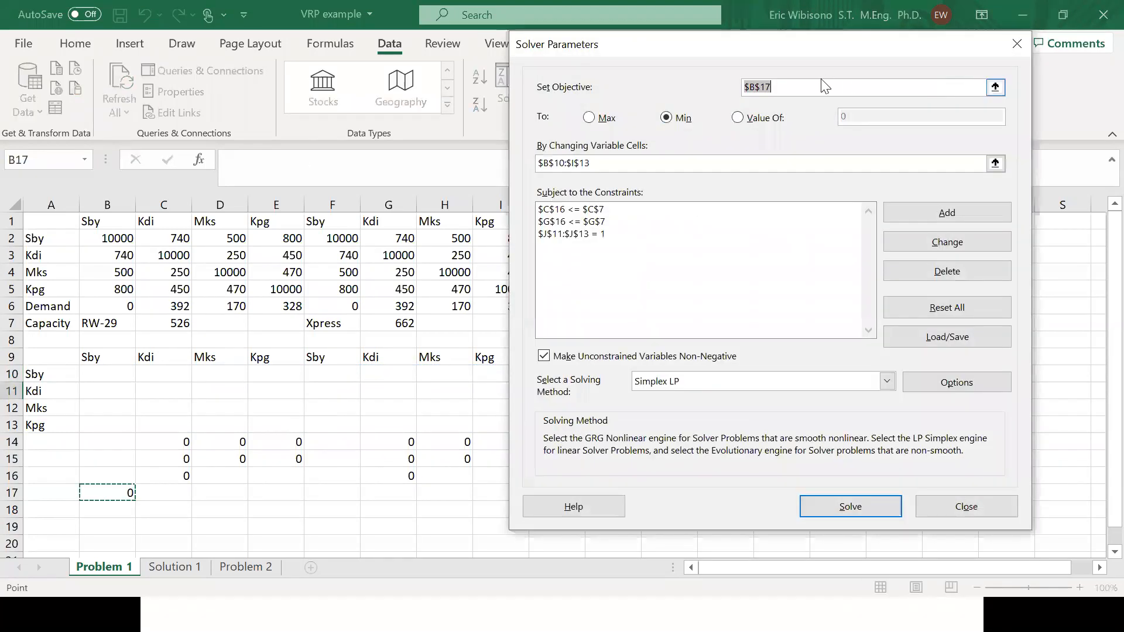
left_click_drag(780, 52, 312, 51)
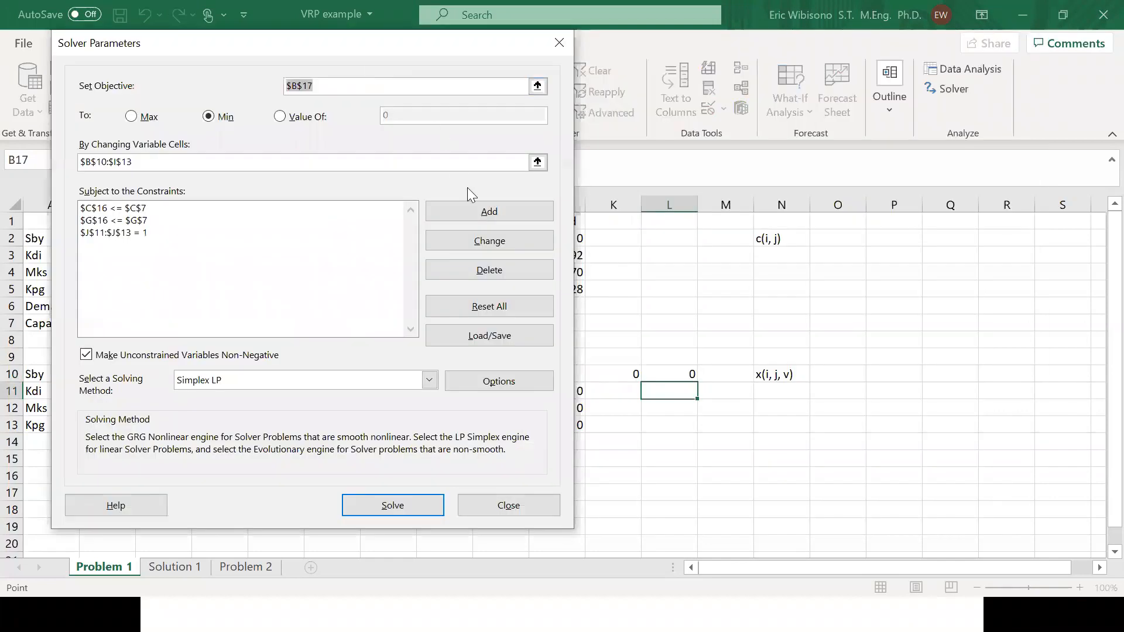
left_click(481, 212)
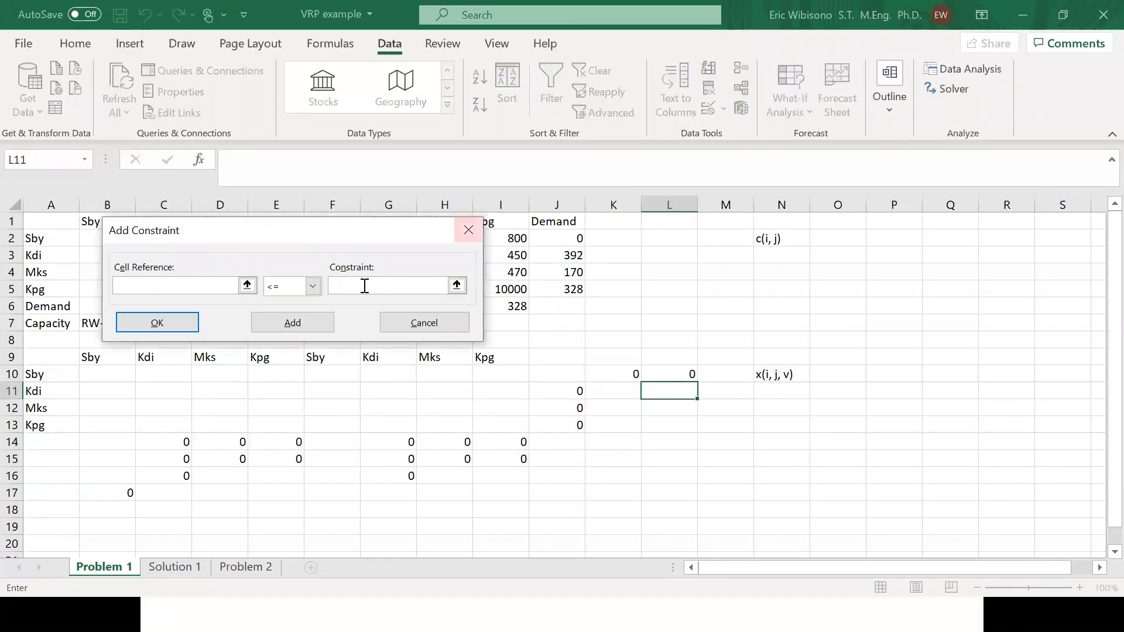
left_click(624, 374)
left_click_drag(624, 374, 657, 377)
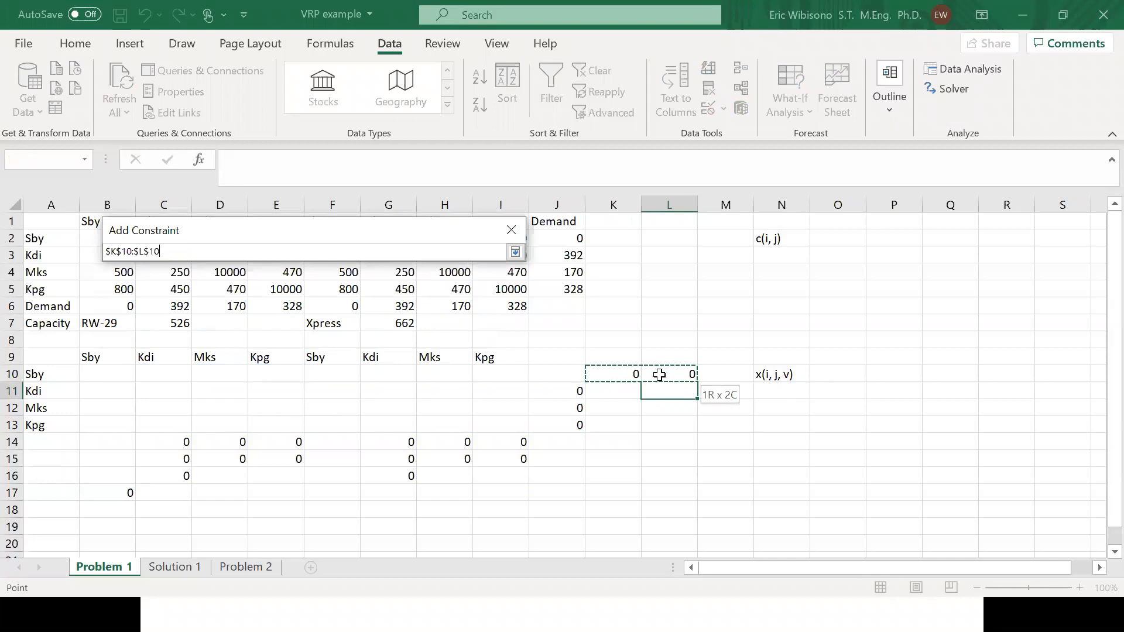
left_click(312, 286)
left_click(298, 319)
left_click(358, 291)
type("1")
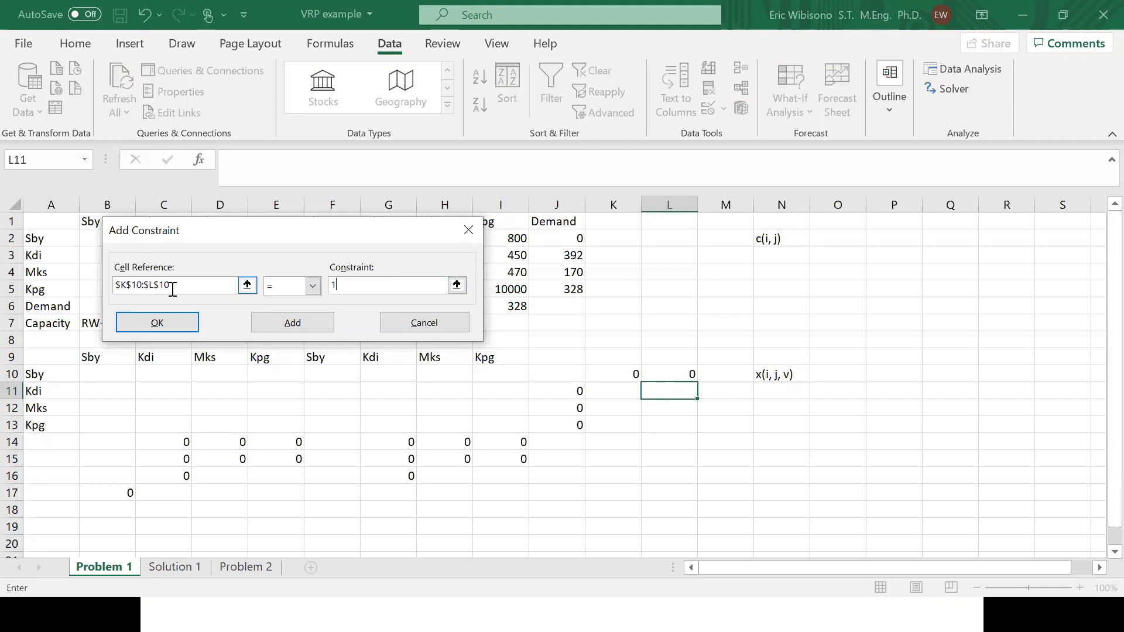
left_click(279, 322)
left_click(397, 322)
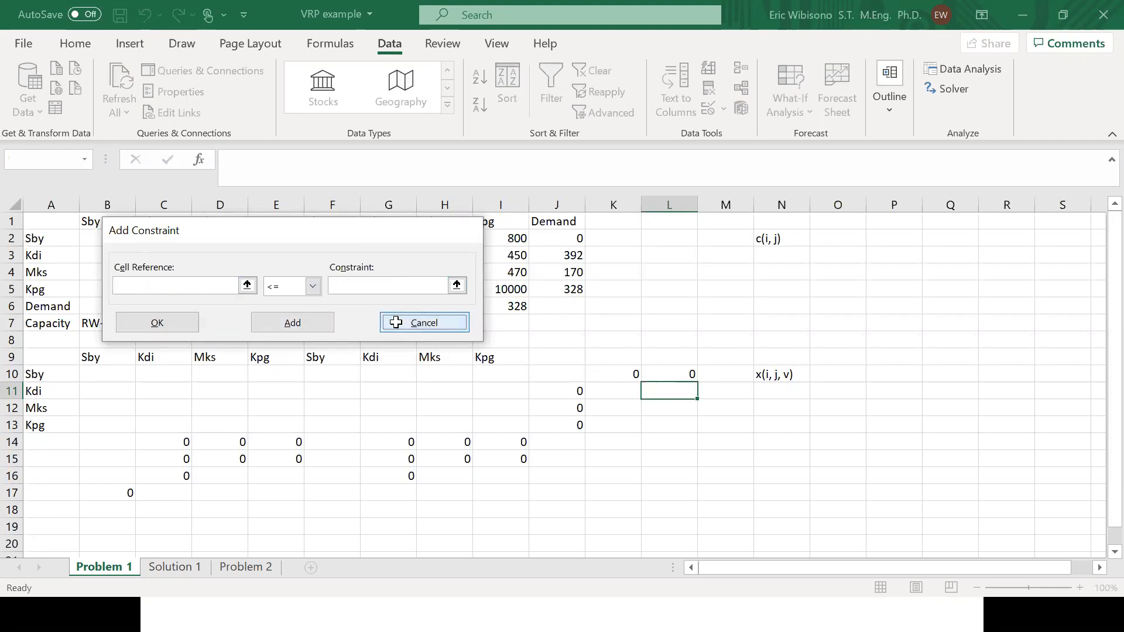
left_click(463, 503)
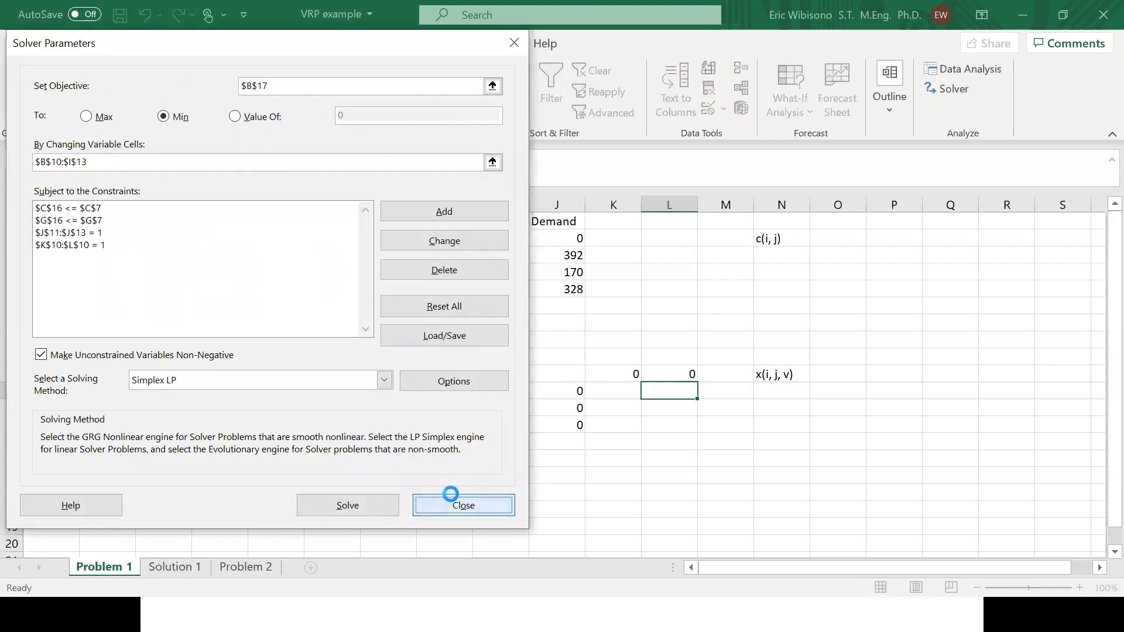
- Compare constraint CVRP.05 on the PowerPoint slide with the Excel worksheet's C14 formula and the Kdi arrival cells C10:C13
key("alt+Tab")
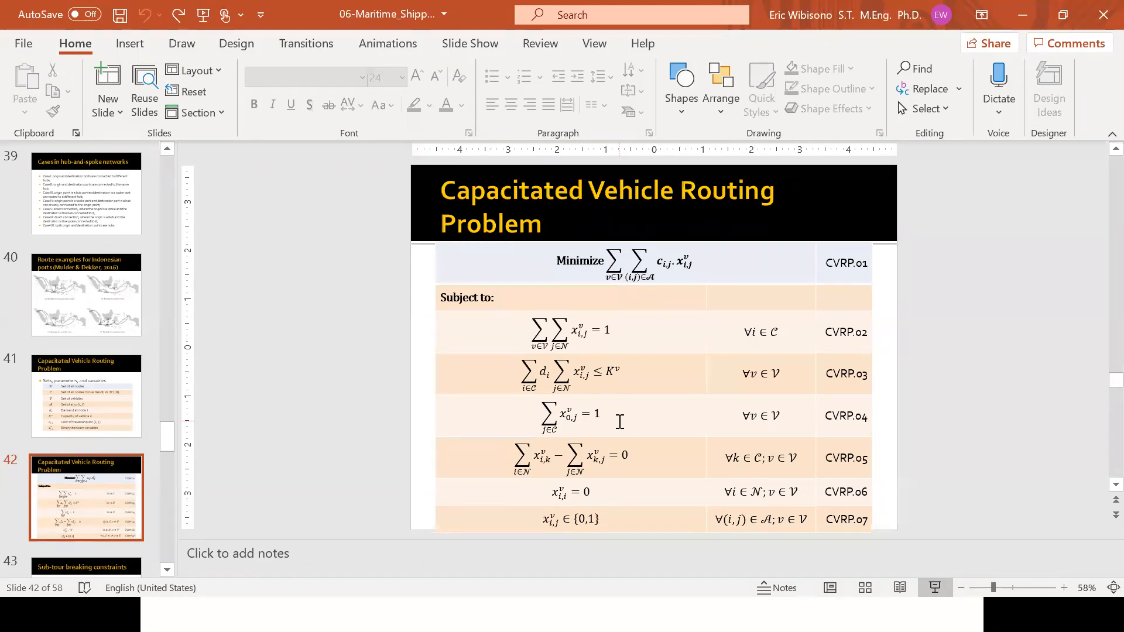
key("alt+Tab")
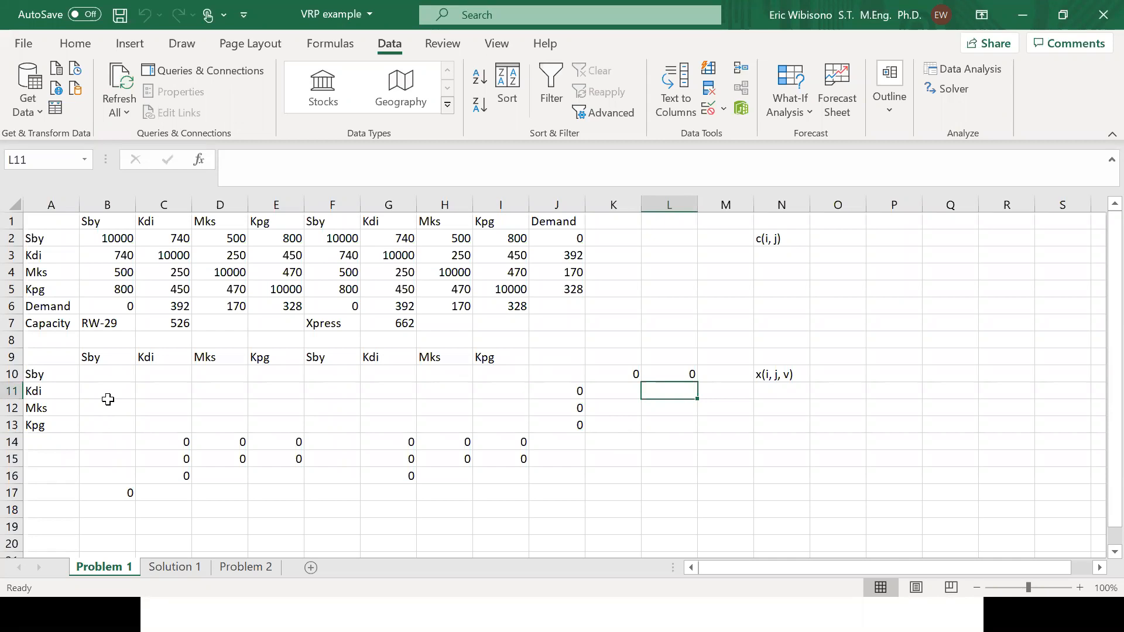
left_click(169, 445)
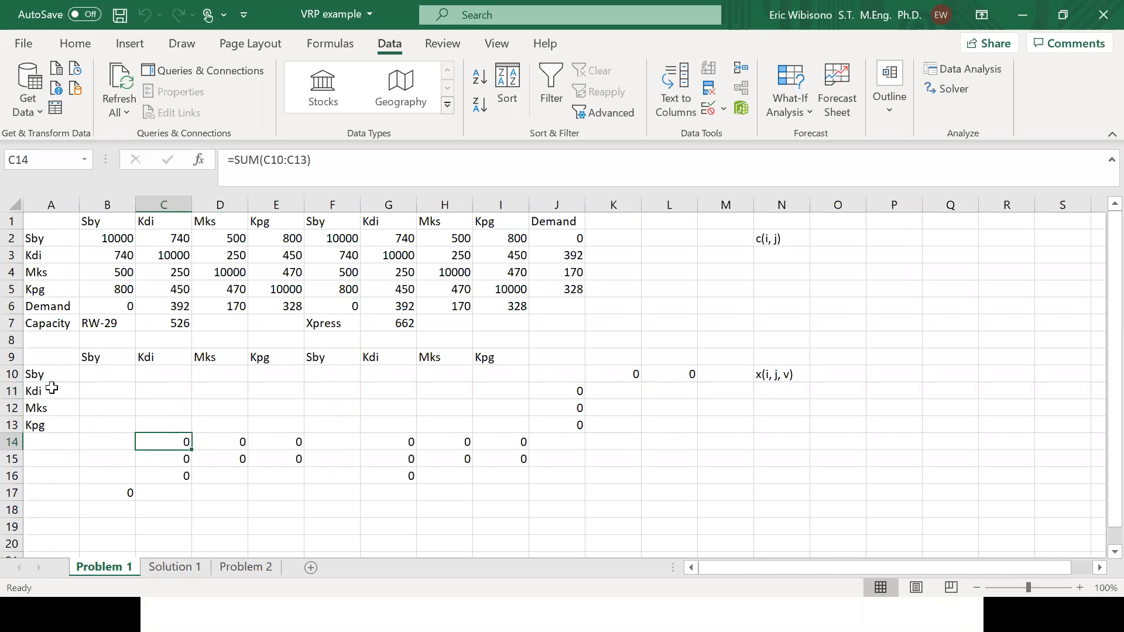
key("alt+Tab")
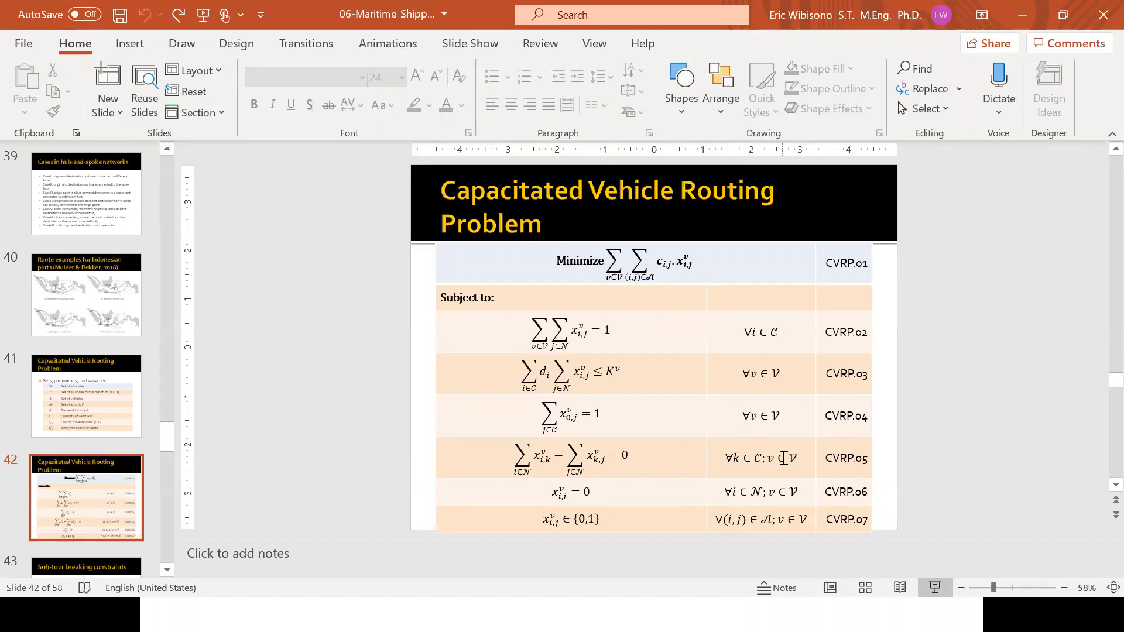
key("alt+Tab")
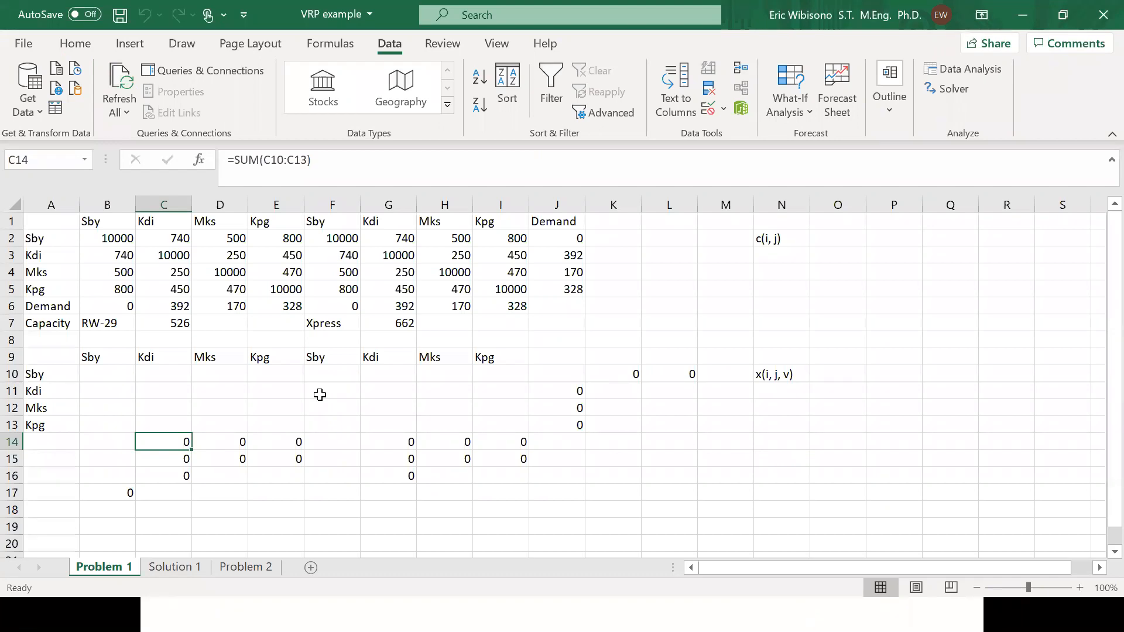
left_click(53, 375)
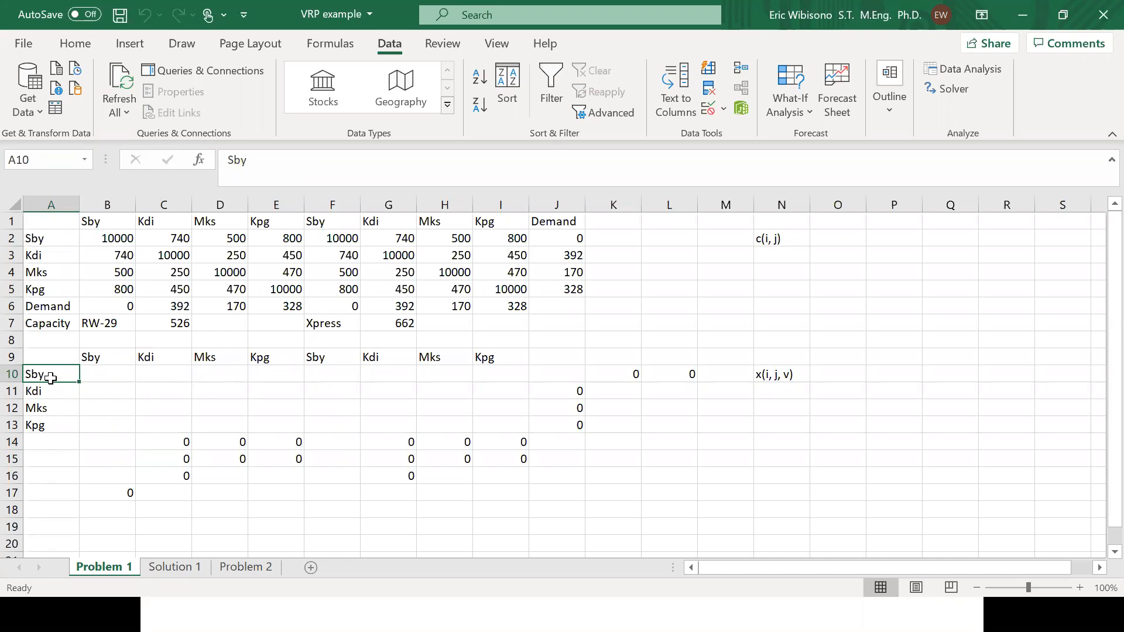
left_click(159, 373)
left_click_drag(159, 374, 166, 426)
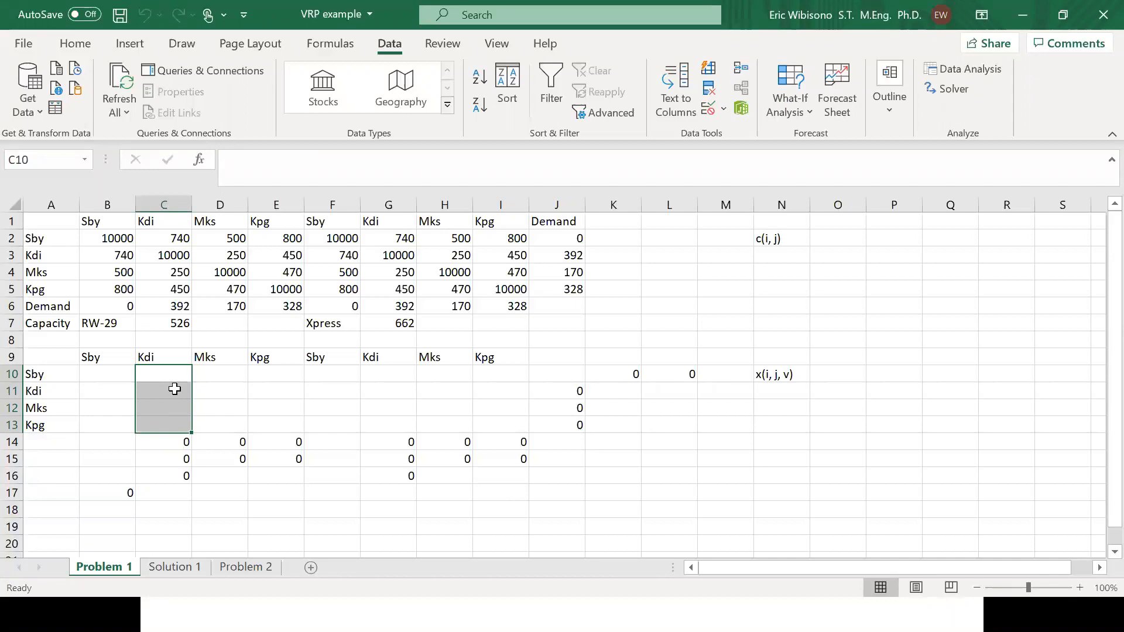
- Move the objective formula from B17 to B18 and enter =SUM(C10:C13) in C17 to total RW-29's arrivals at Kdi
left_click(111, 489)
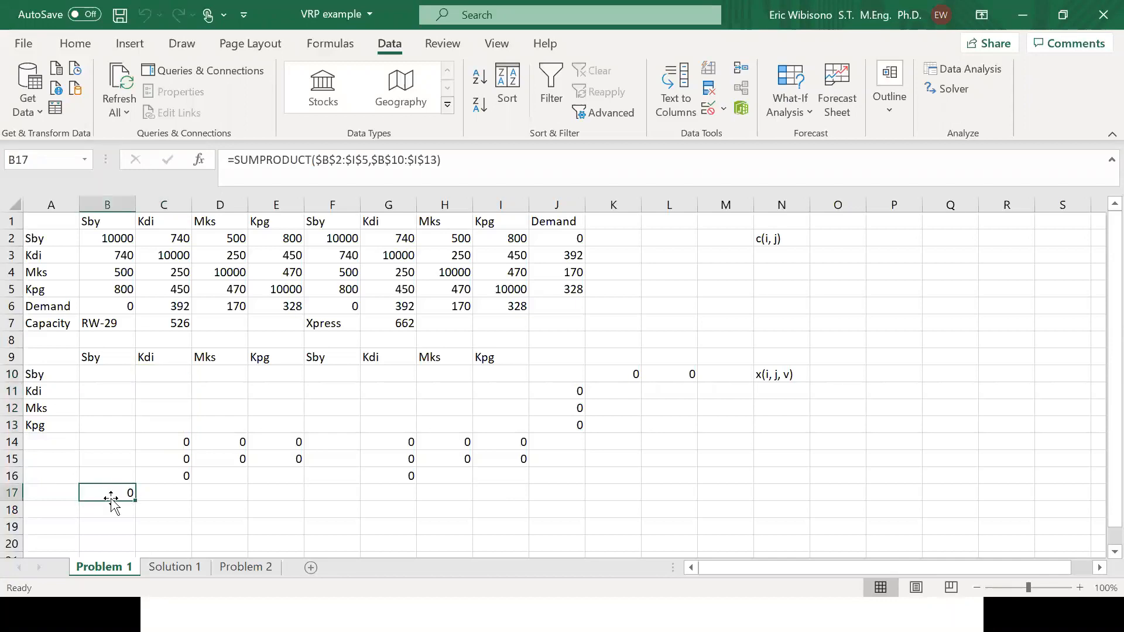
left_click_drag(112, 492, 112, 511)
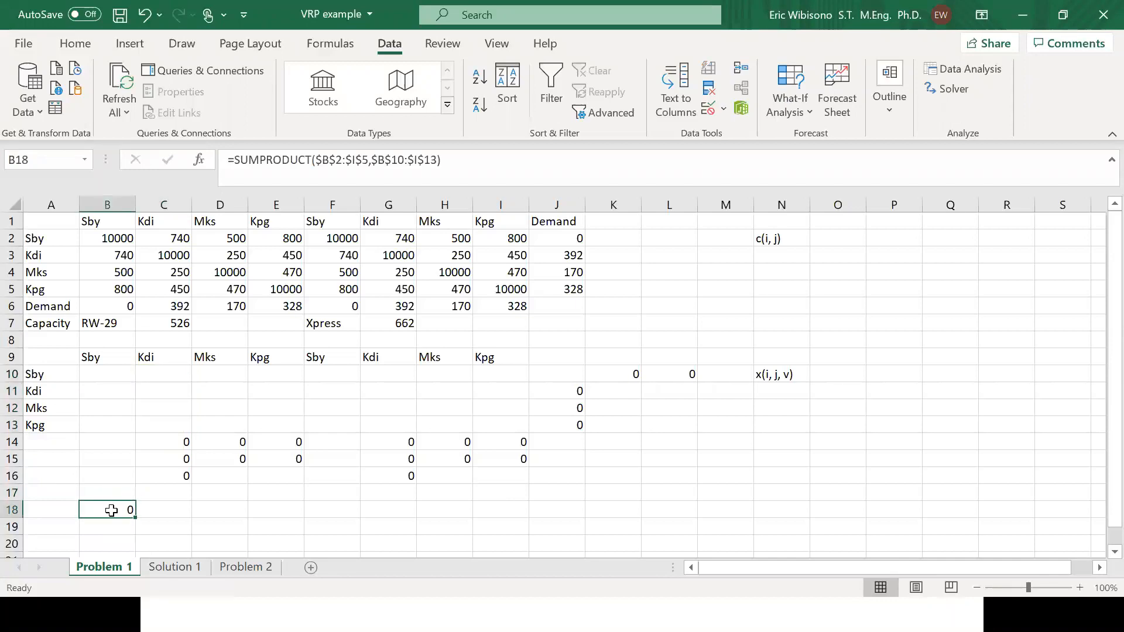
left_click(164, 490)
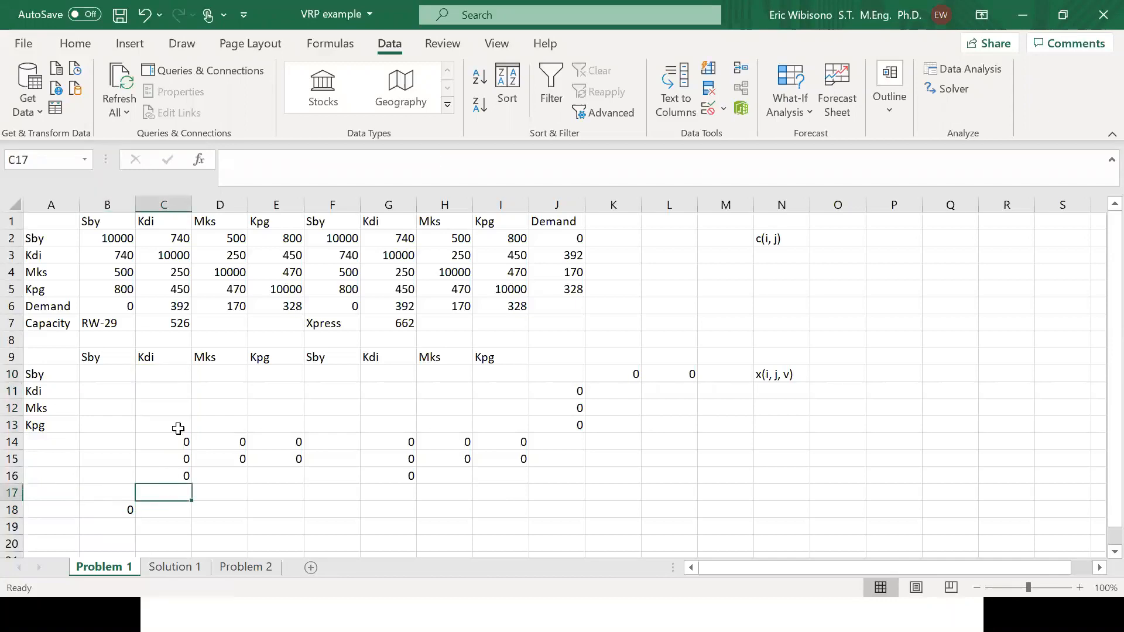
left_click(173, 379)
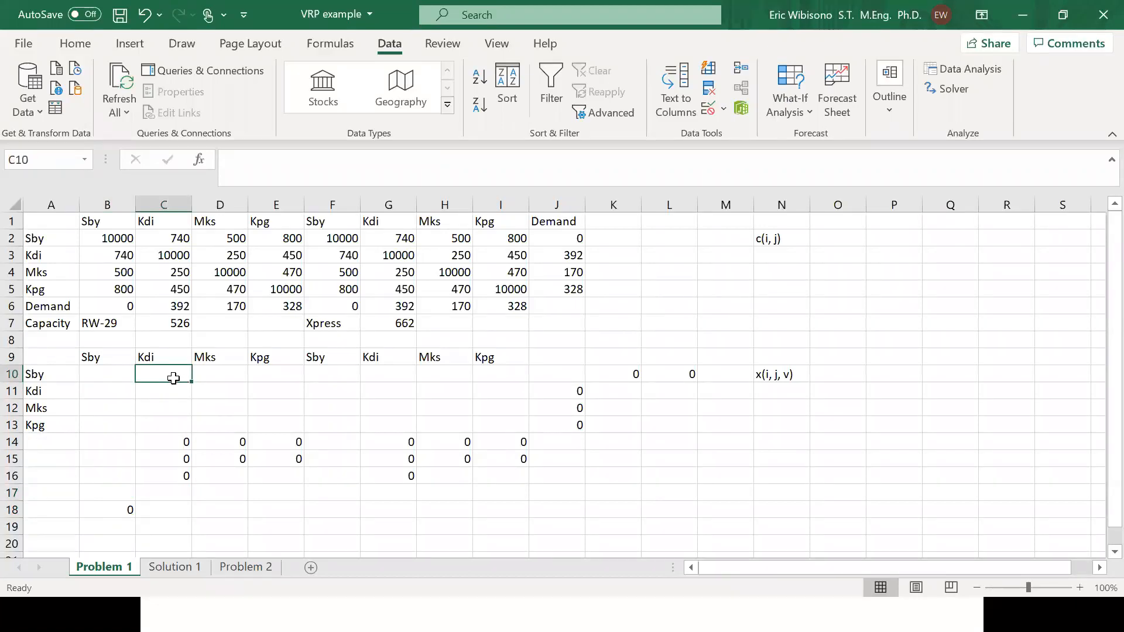
left_click(175, 497)
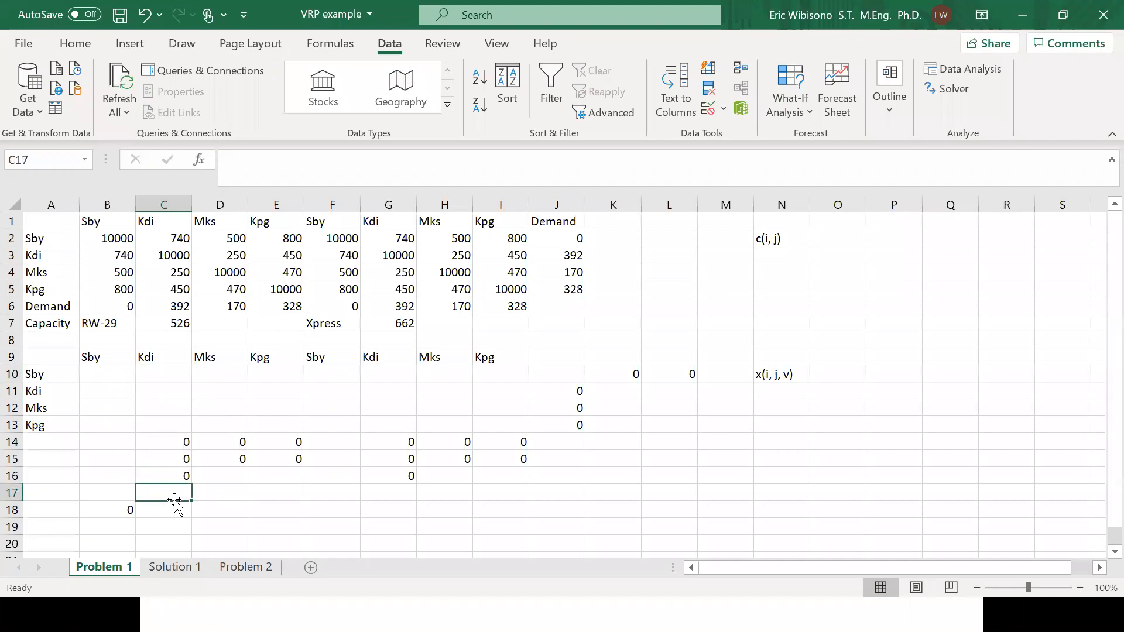
type("=SUM(")
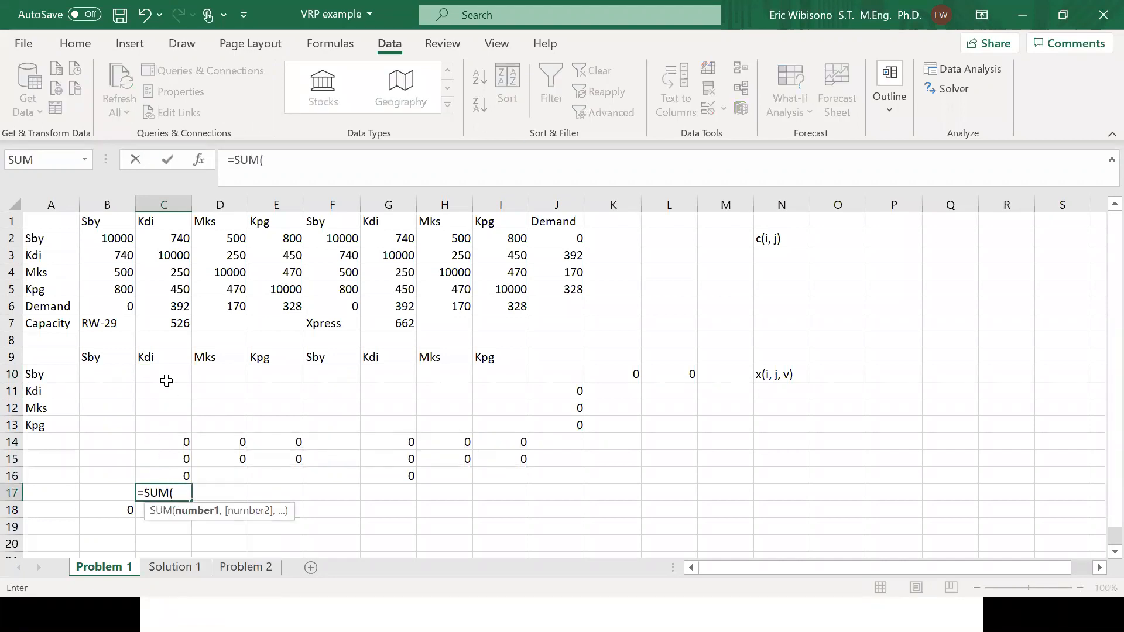
left_click_drag(165, 375, 167, 403)
left_click_drag(167, 418, 166, 418)
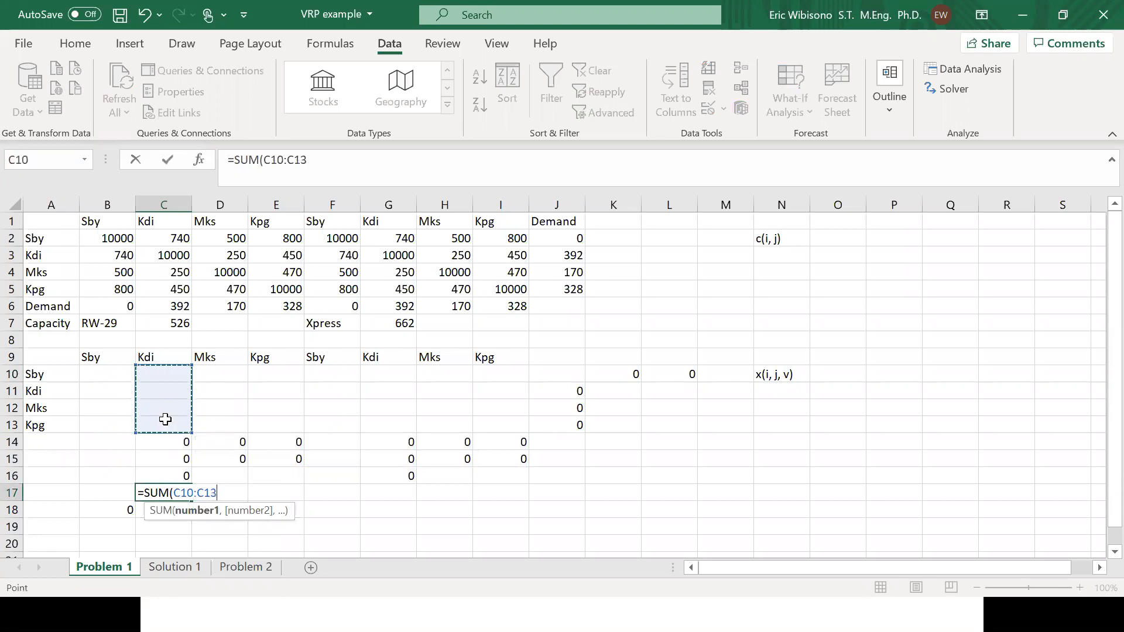
type(")")
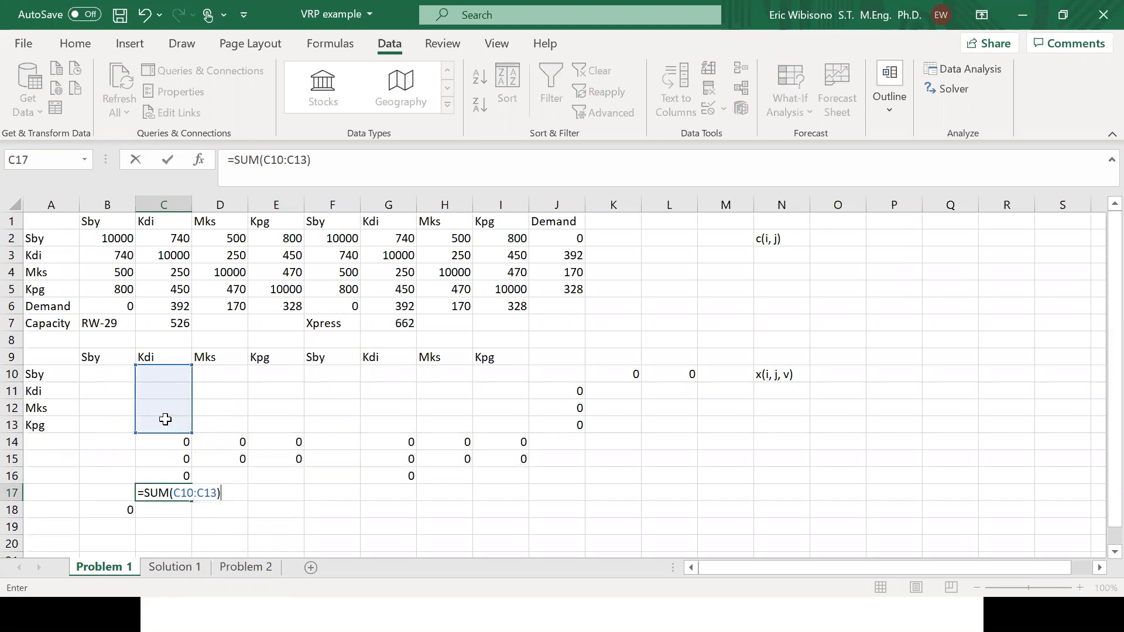
key("Return")
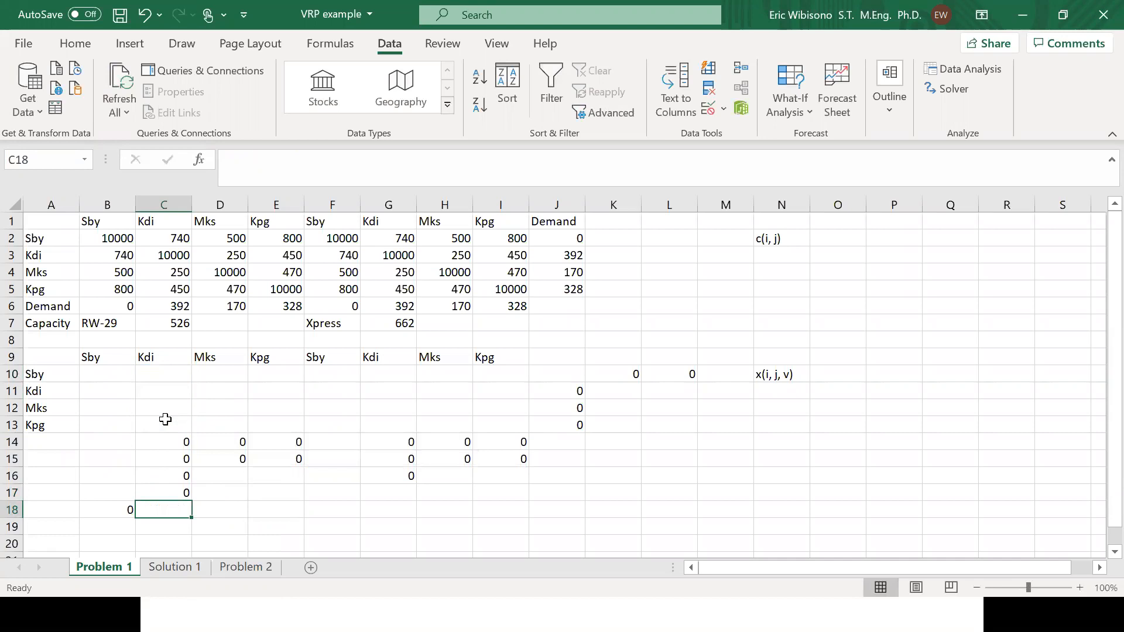
key("Up")
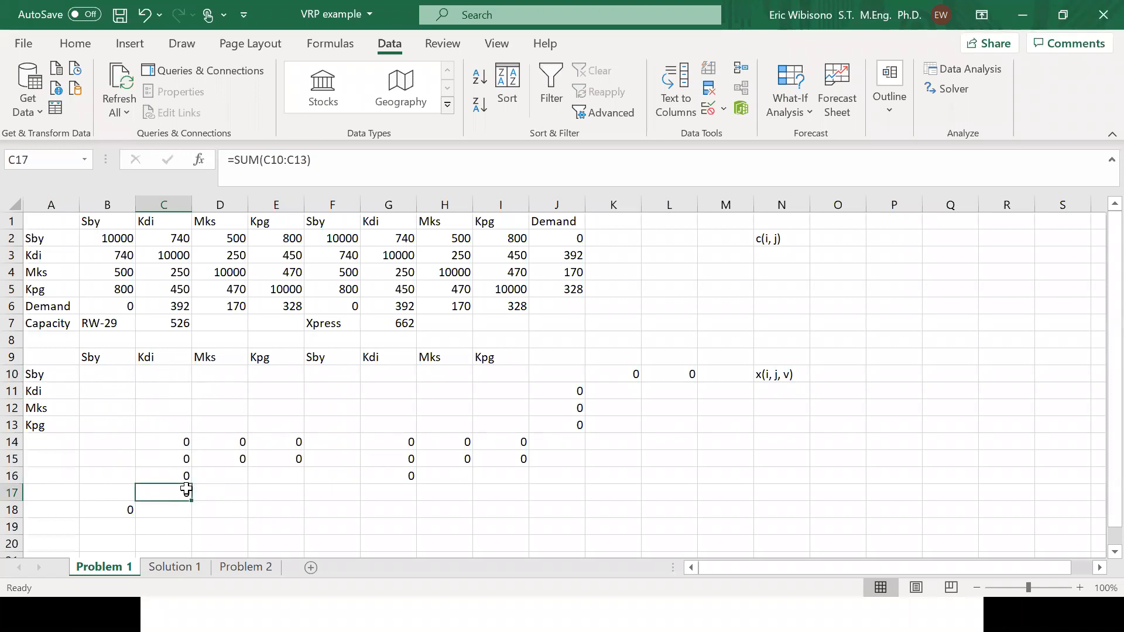
- Fill the arrival sum from C17 across D17:E17 to total RW-29's arrivals at Mks and Kpg
left_click_drag(192, 502, 276, 492)
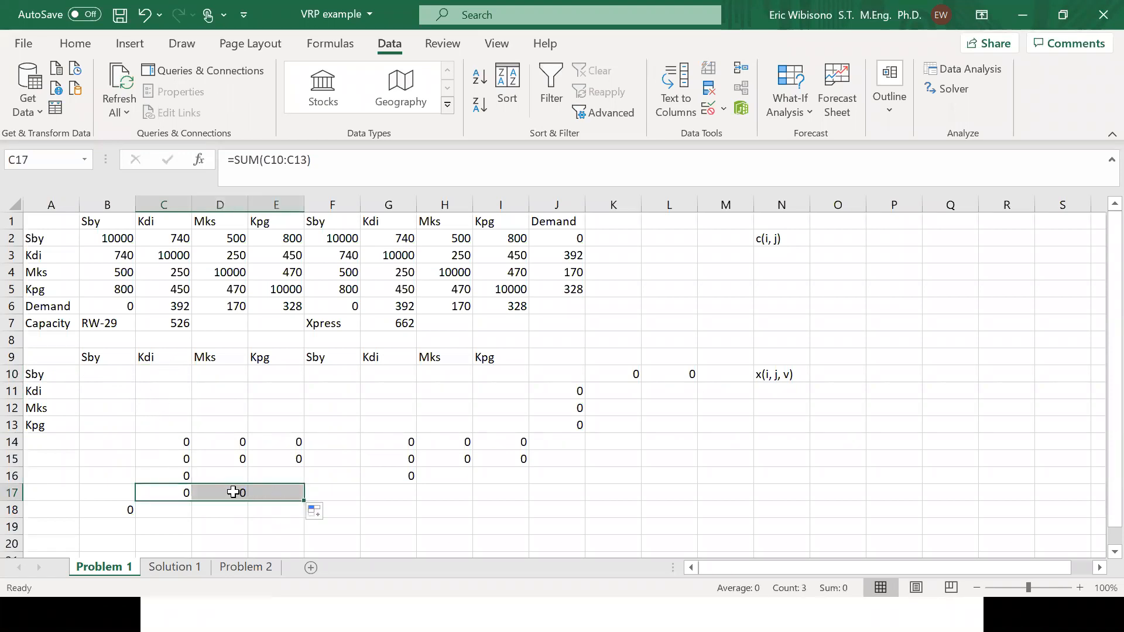
left_click(232, 492)
left_click_drag(172, 368, 171, 422)
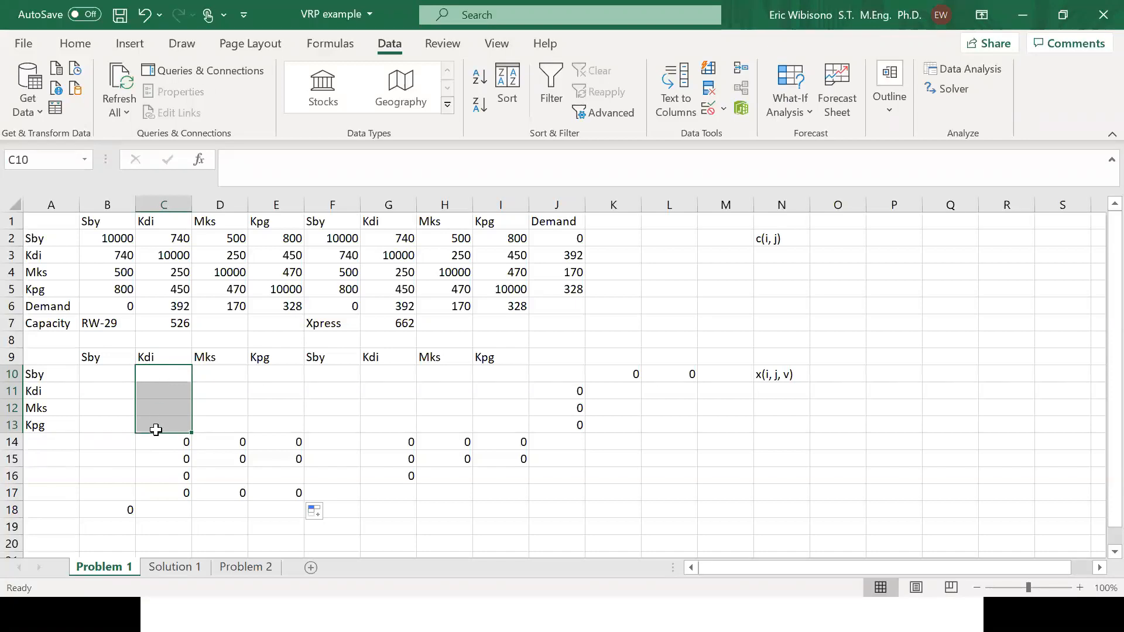
left_click(69, 393)
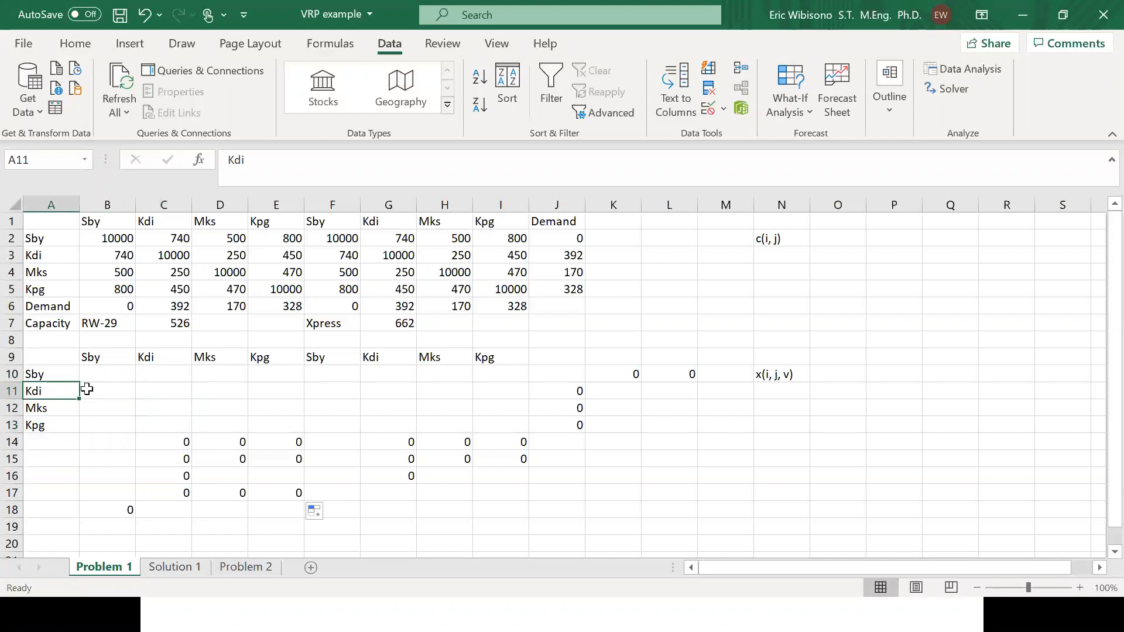
left_click(99, 386)
left_click_drag(156, 374, 281, 398)
- Move the objective formula from B18 to B19 and enter =SUM(B11:E11) in C18 to total RW-29's departures from Kdi
left_click(116, 505)
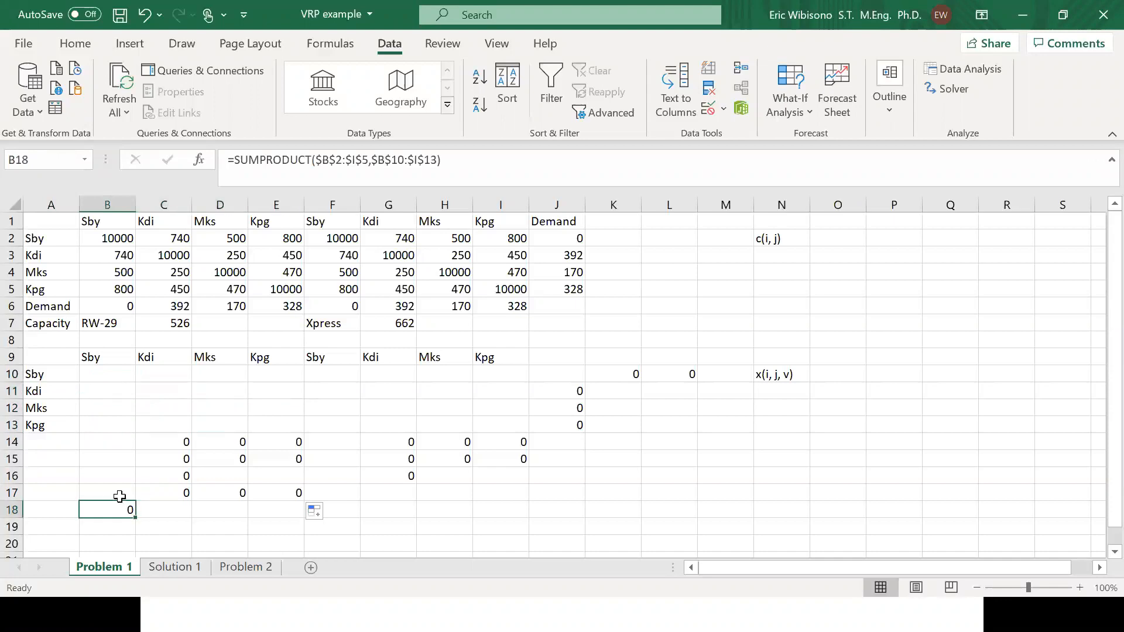
left_click_drag(116, 500, 110, 531)
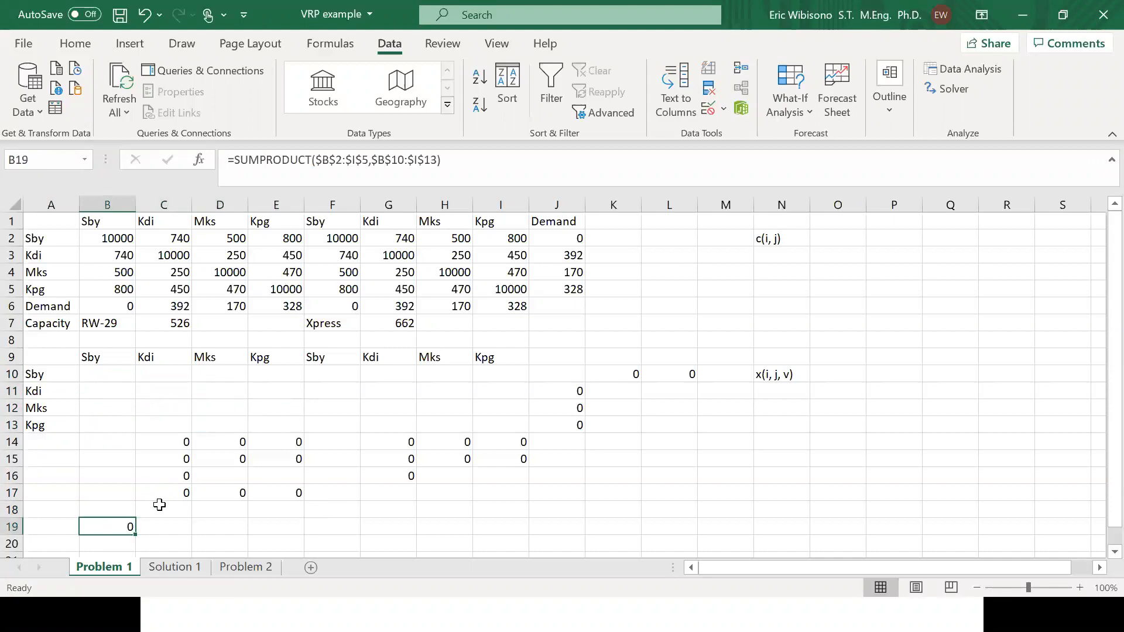
left_click(158, 506)
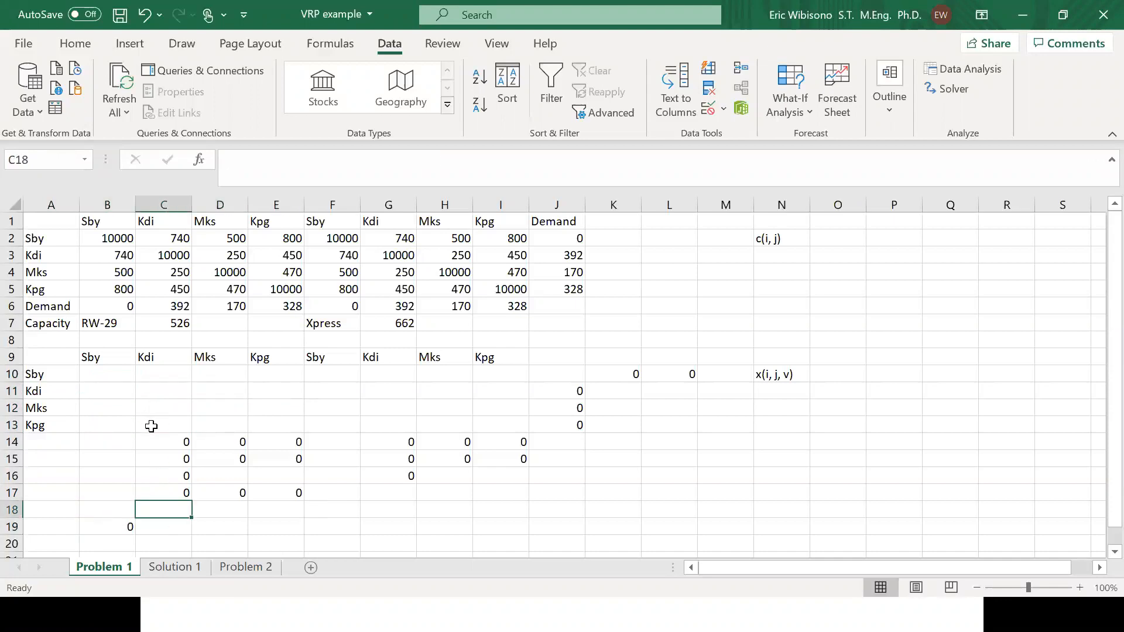
type("=SUM(")
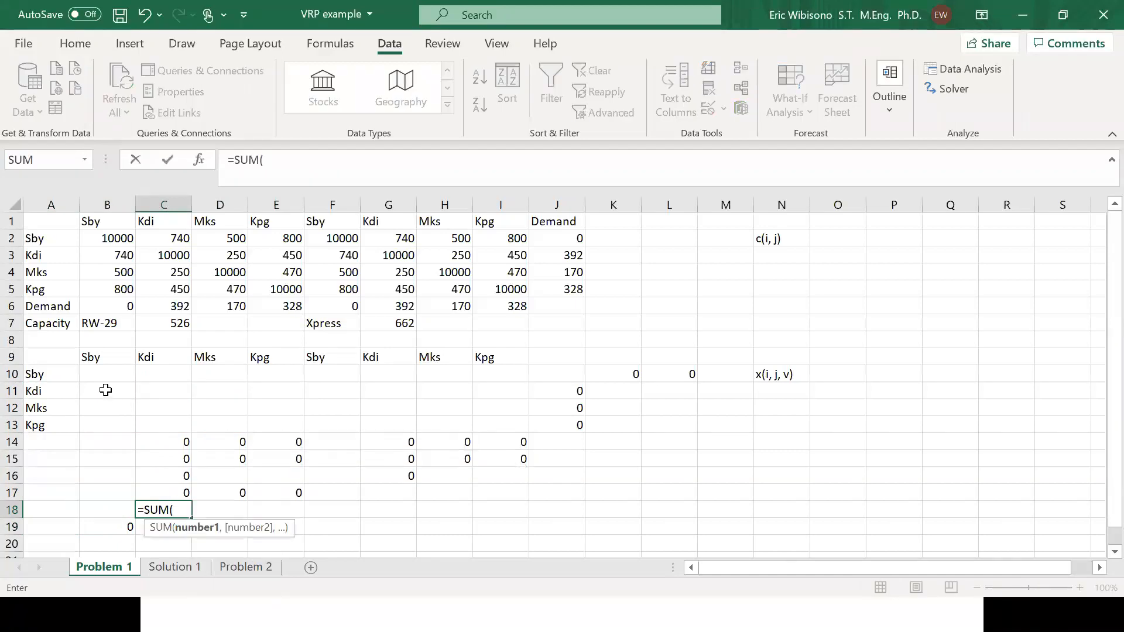
left_click_drag(106, 390, 275, 397)
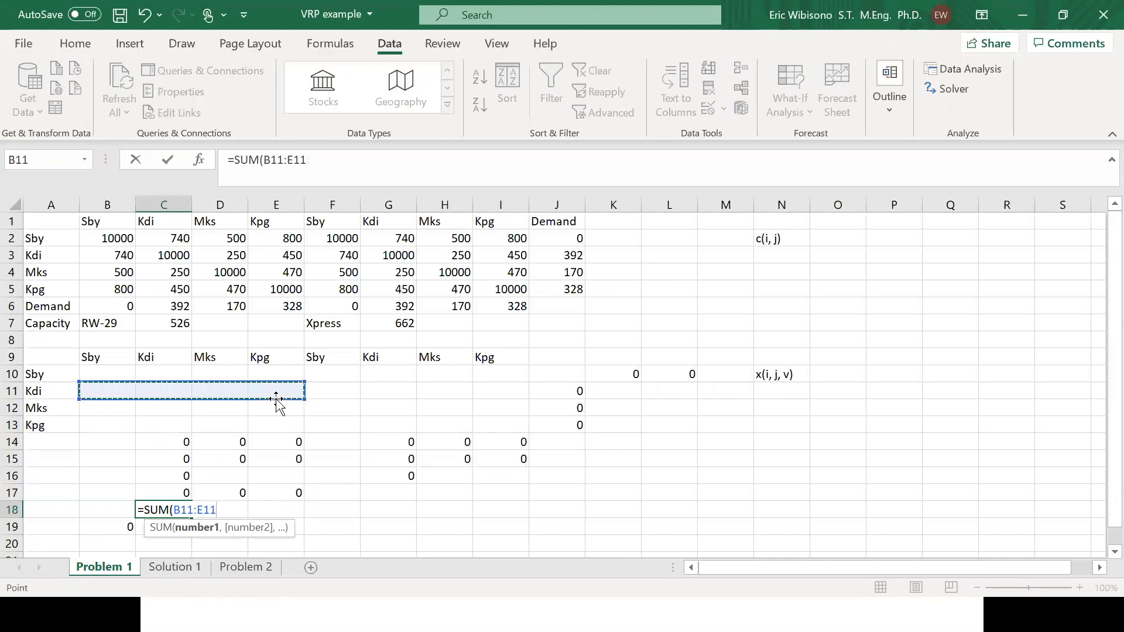
type(")")
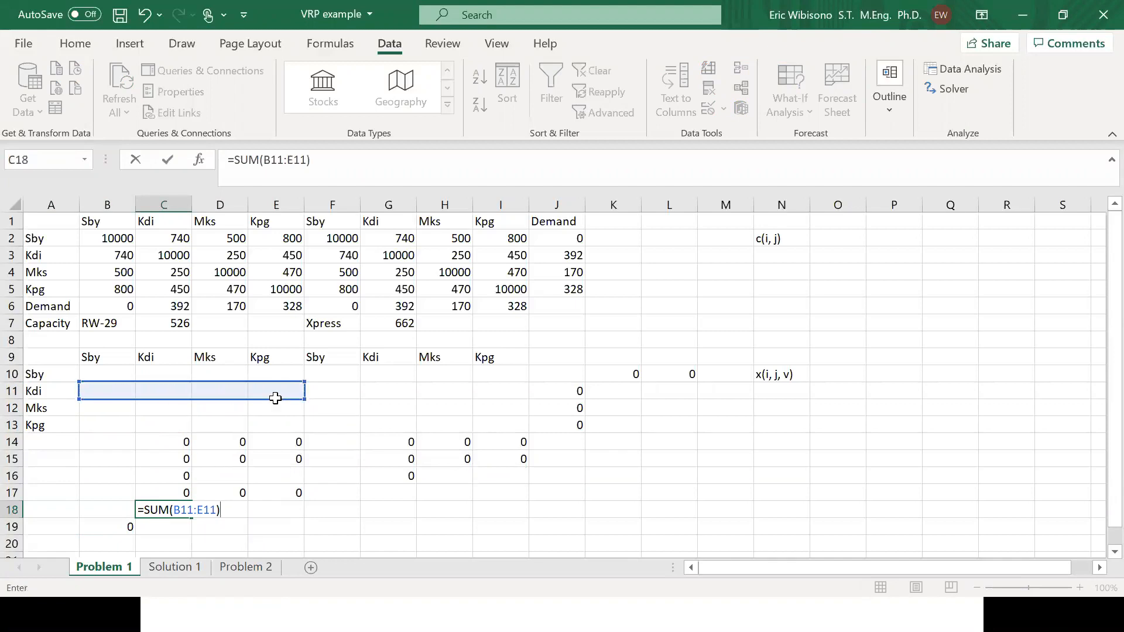
key("Return")
key("Up")
key("Up")
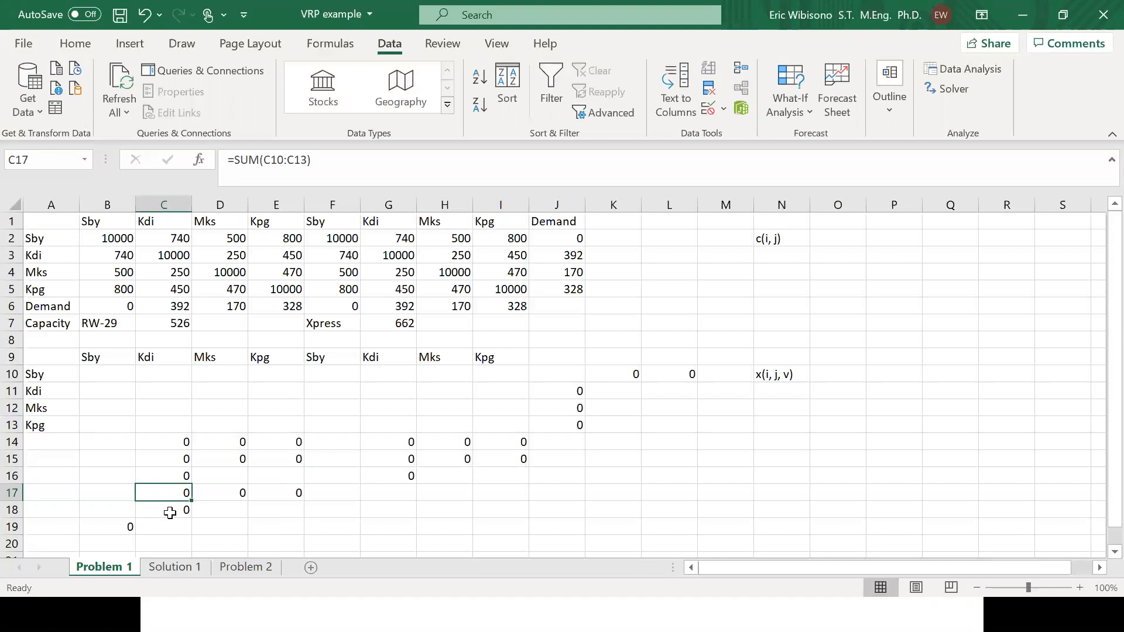
- Enter =SUM(B12:E12) in D18 to total RW-29's departures from Mks
left_click(222, 499)
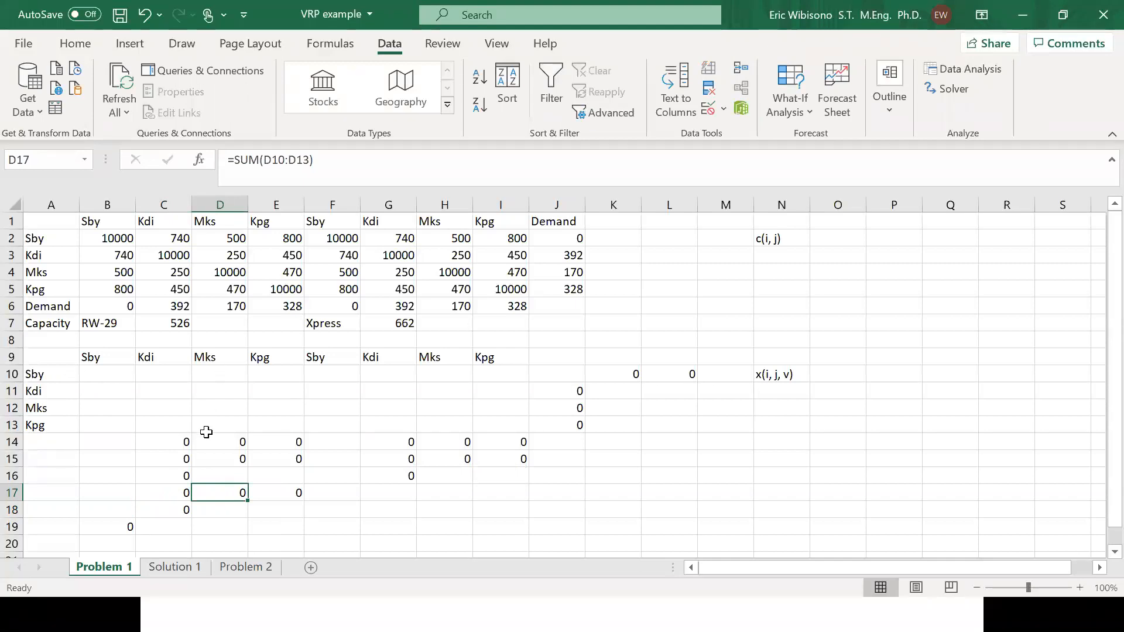
left_click_drag(100, 405, 273, 405)
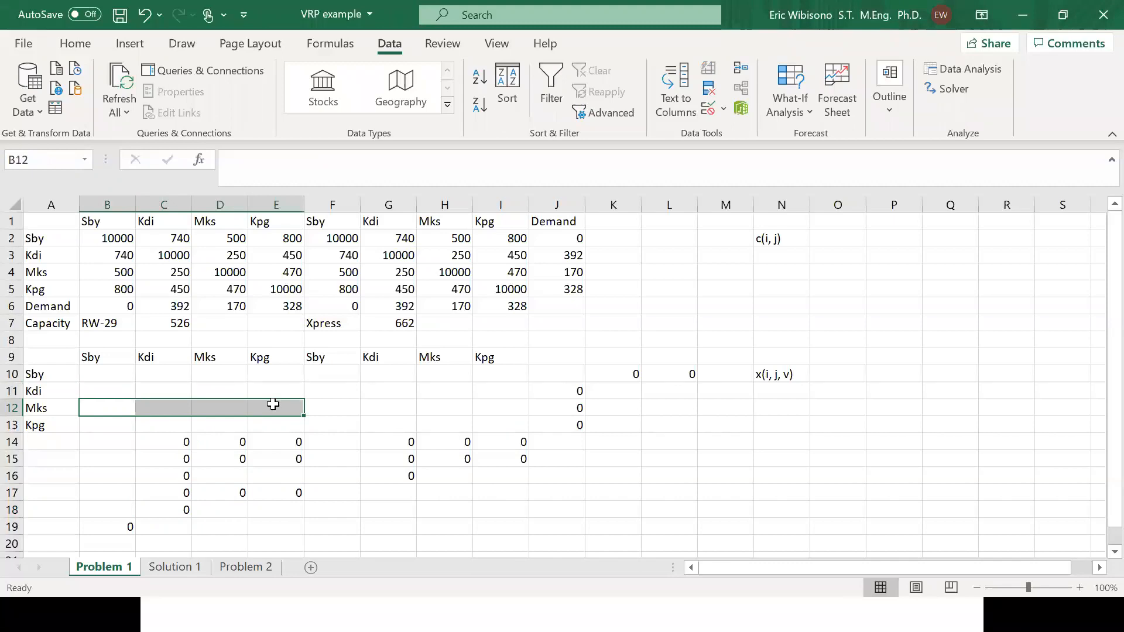
left_click(241, 508)
type("=SUM(")
left_click_drag(93, 403, 259, 409)
type(")")
key("Return")
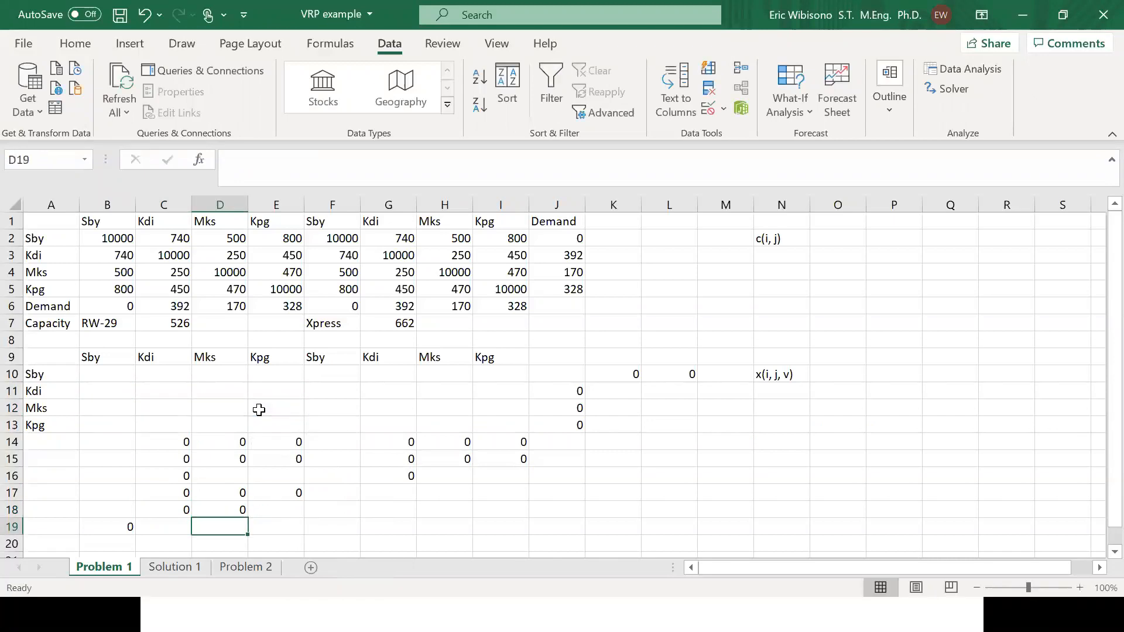
- Enter =SUM(B13:E13) in E18 to total RW-29's departures from Kpg
key("Right")
key("Up")
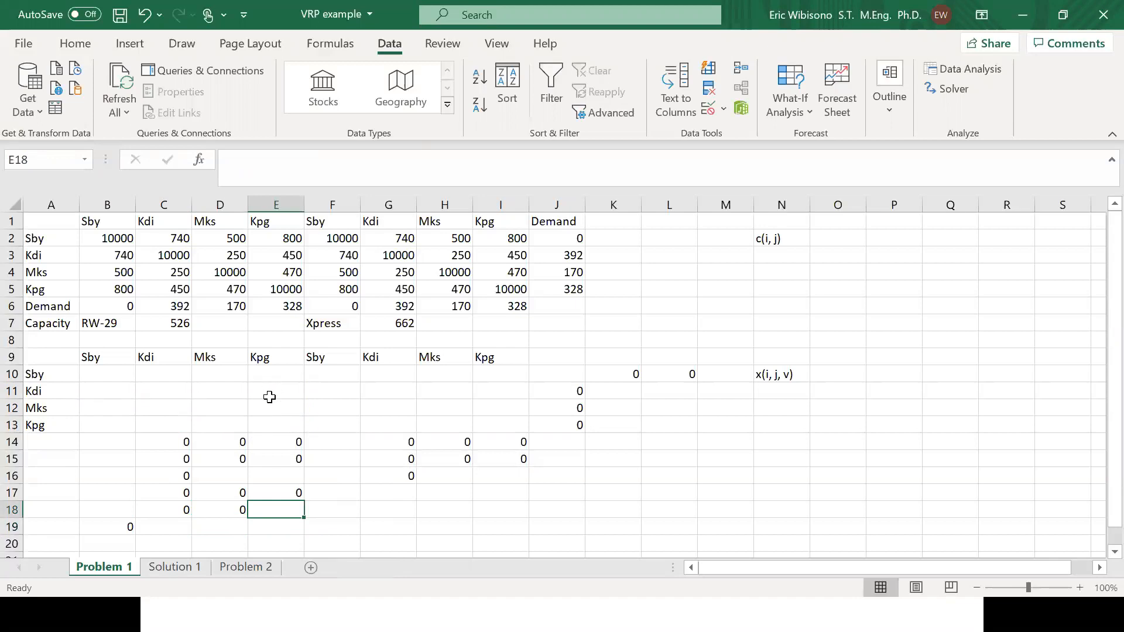
type("=SUM(")
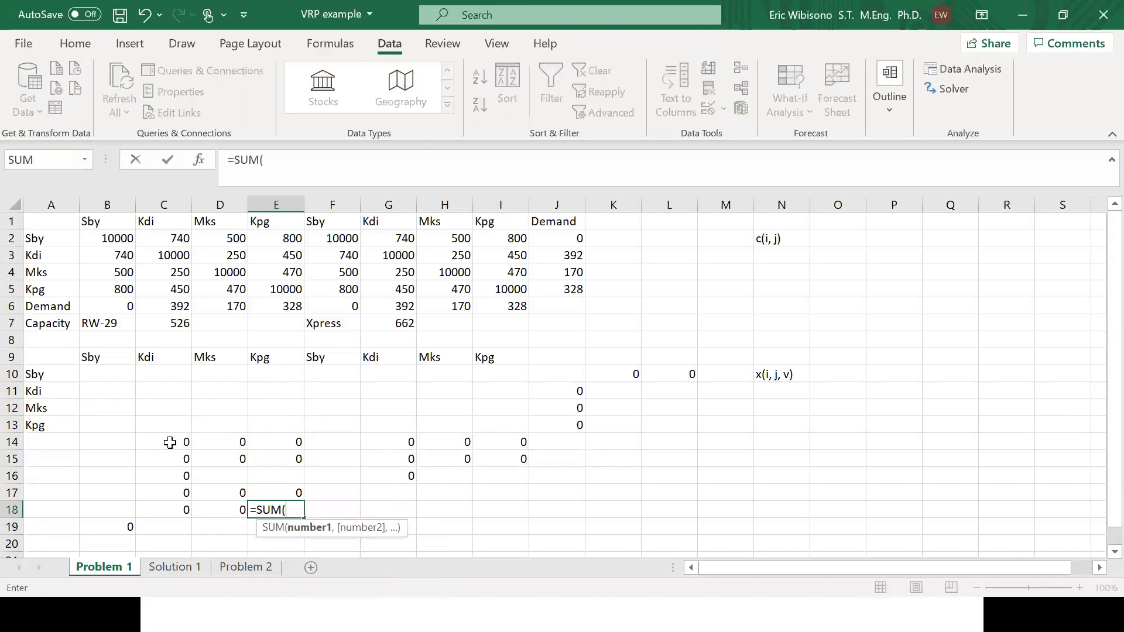
left_click_drag(106, 427, 258, 422)
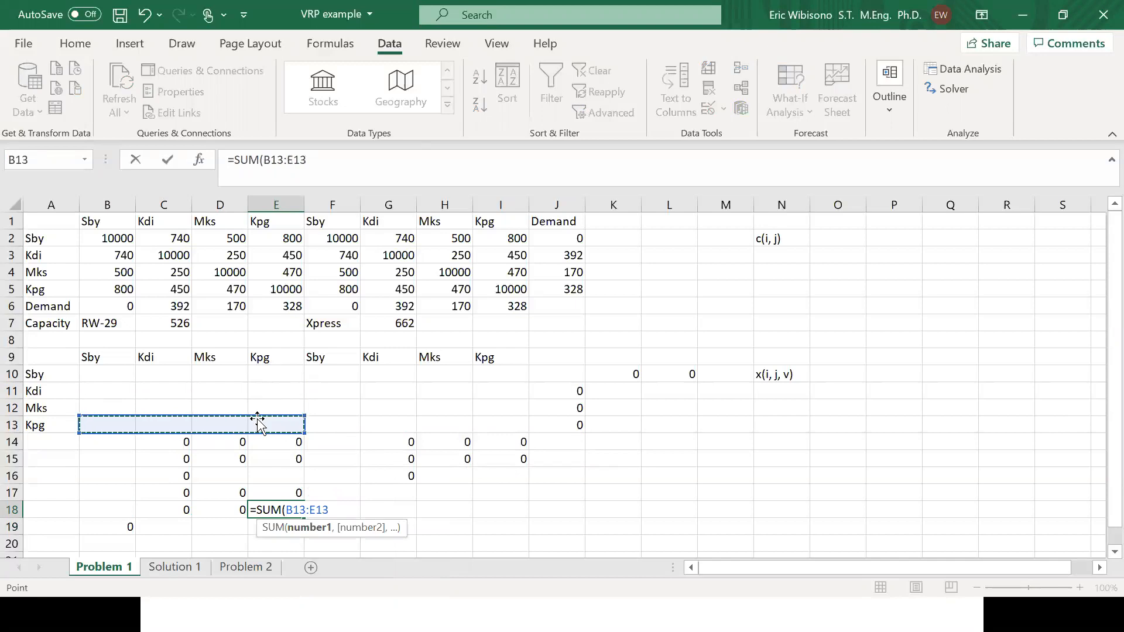
key("Return")
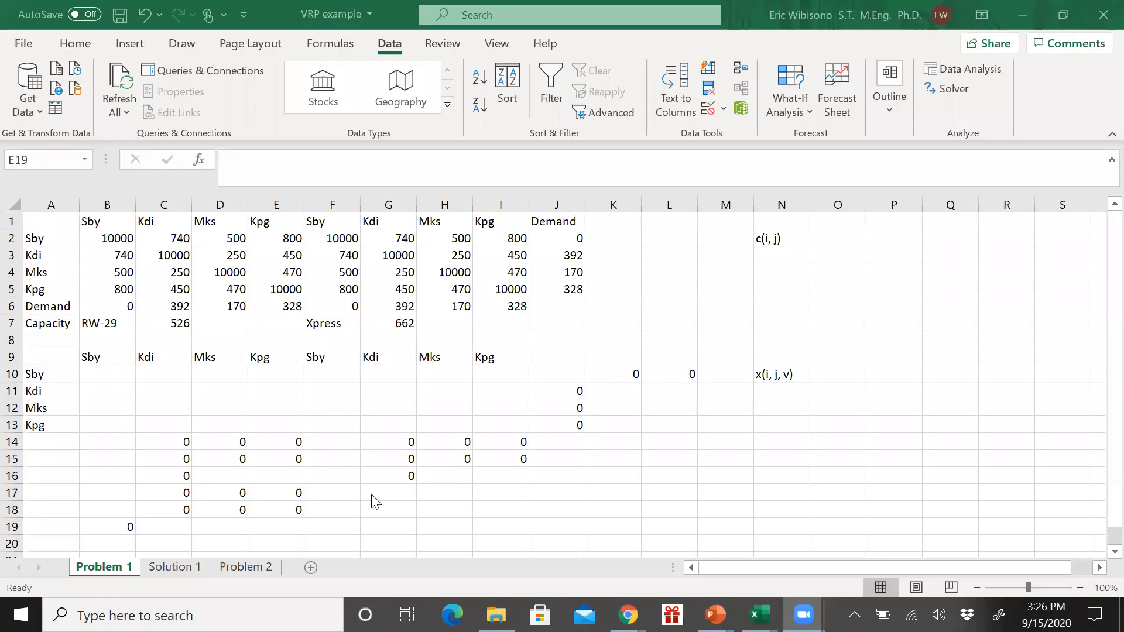
- Copy the arrival sum from E17 into G17:I17 to total Xpress's arrivals at Kdi, Mks and Kpg
left_click(376, 494)
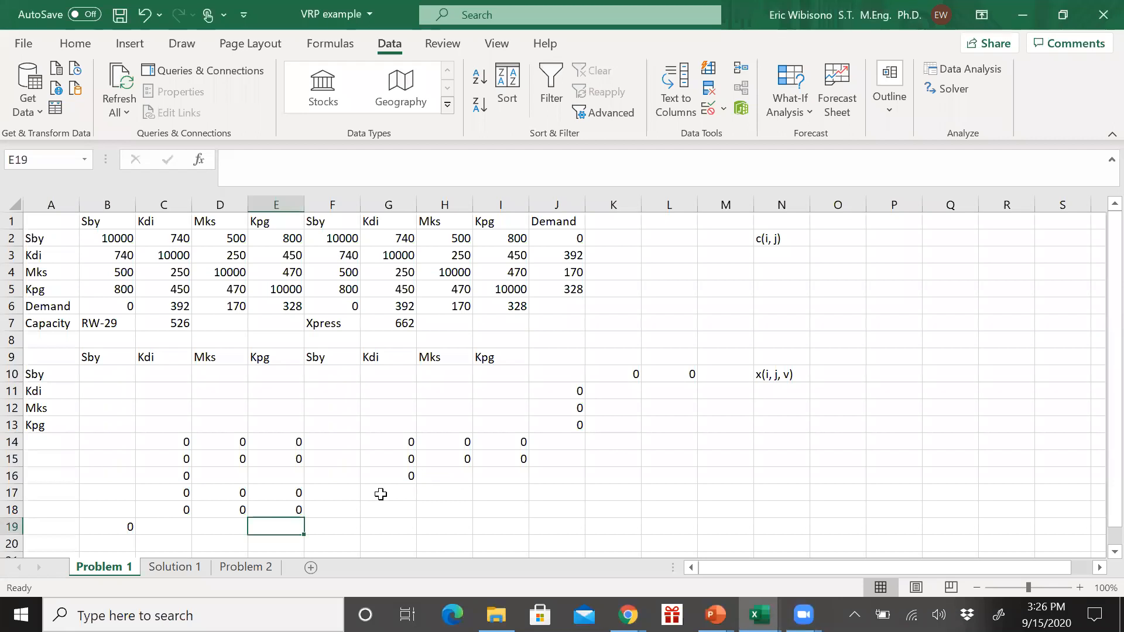
left_click(381, 494)
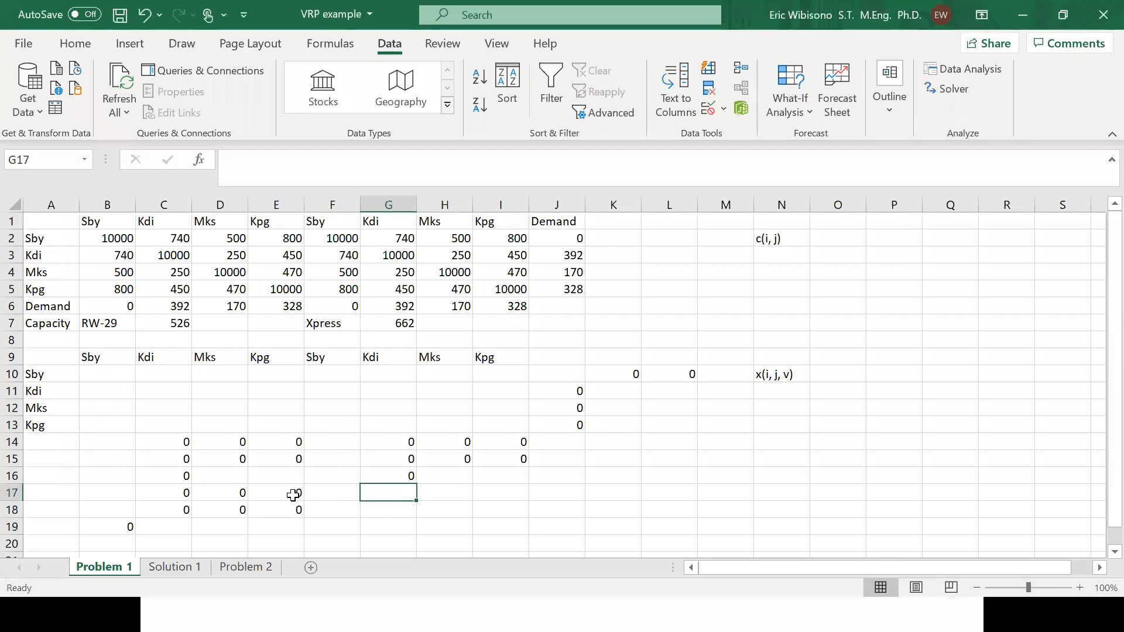
left_click(292, 494)
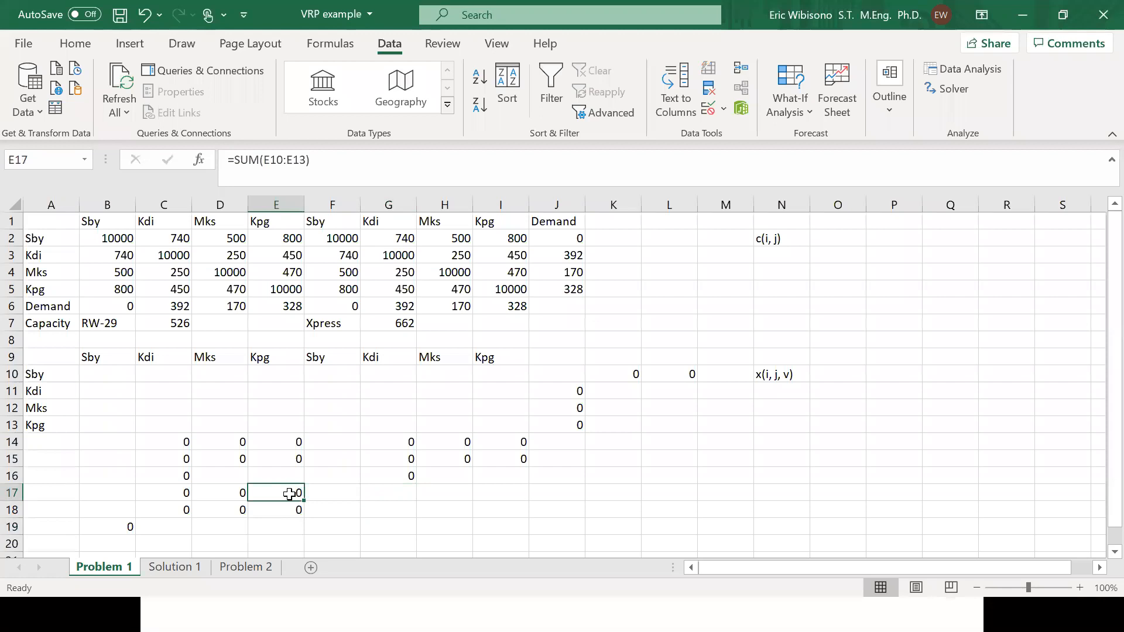
key("ctrl+c")
key("Right")
key("Right")
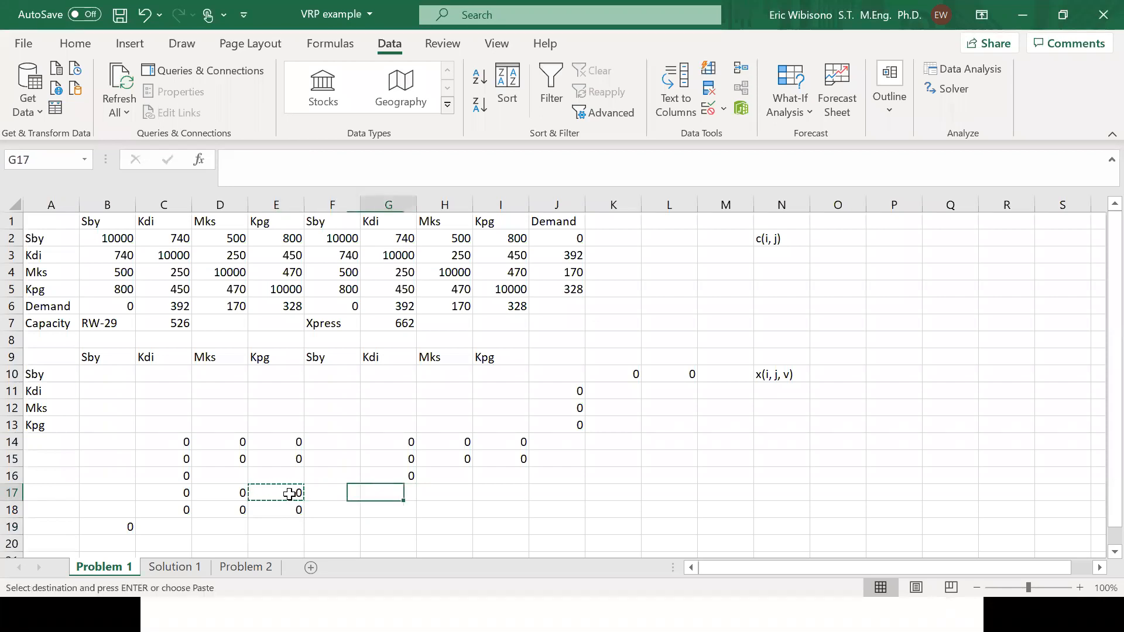
key("shift+Right")
key("shift+Right")
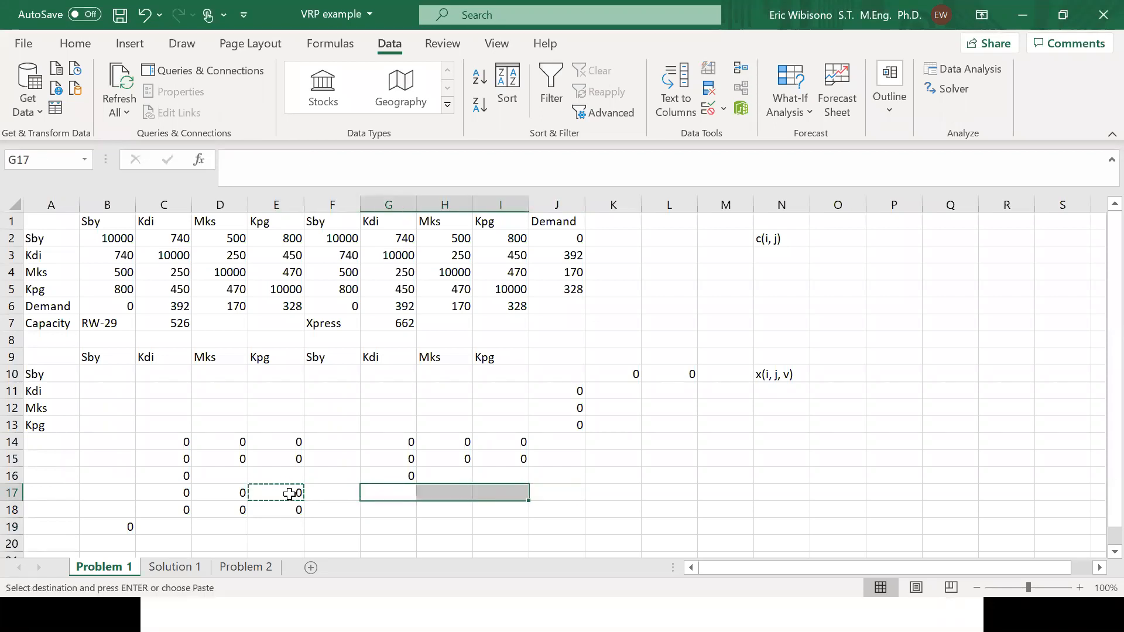
key("ctrl+v")
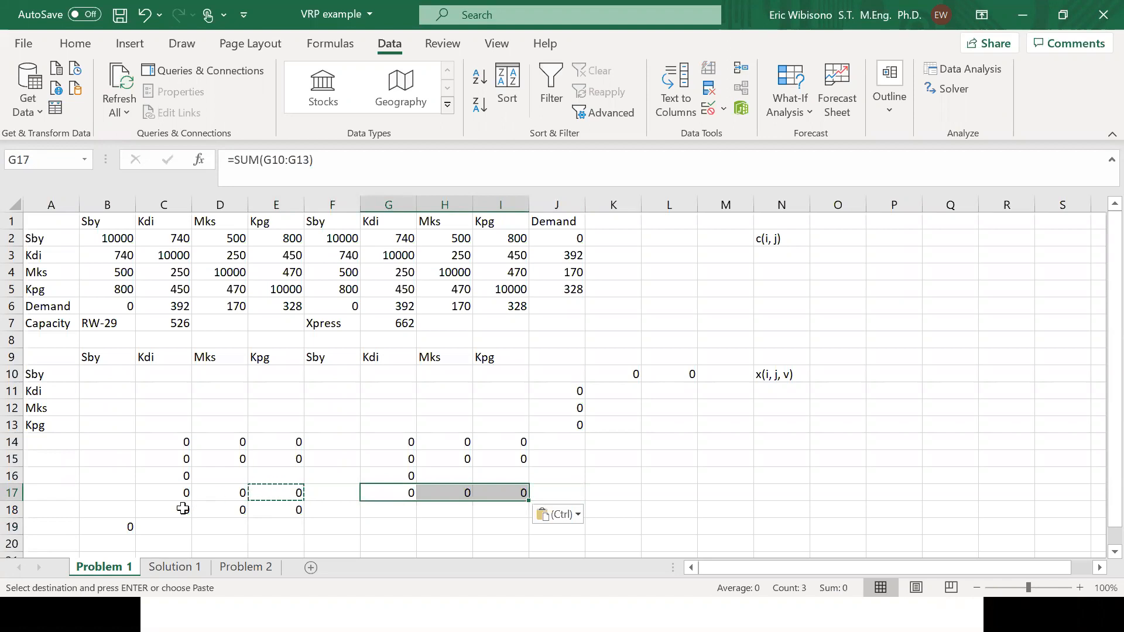
- Copy the departure sums C18:E18 into G18:I18 for Xpress and check the pasted formulas' row references
left_click_drag(167, 513, 300, 517)
key("ctrl+c")
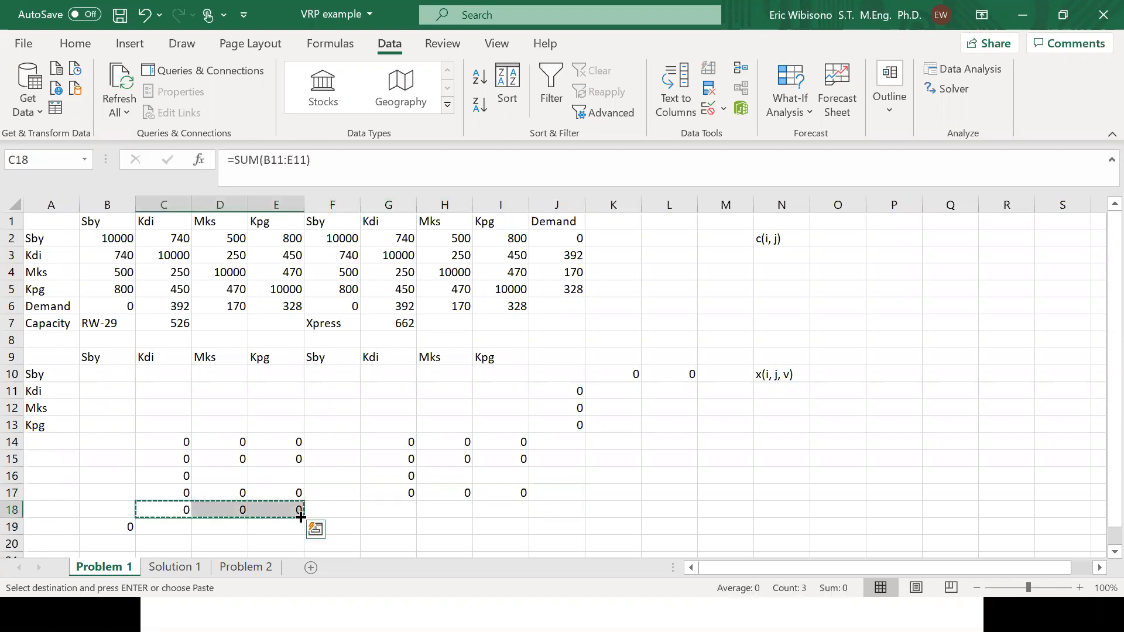
left_click(396, 512)
key("ctrl+v")
left_click(397, 512)
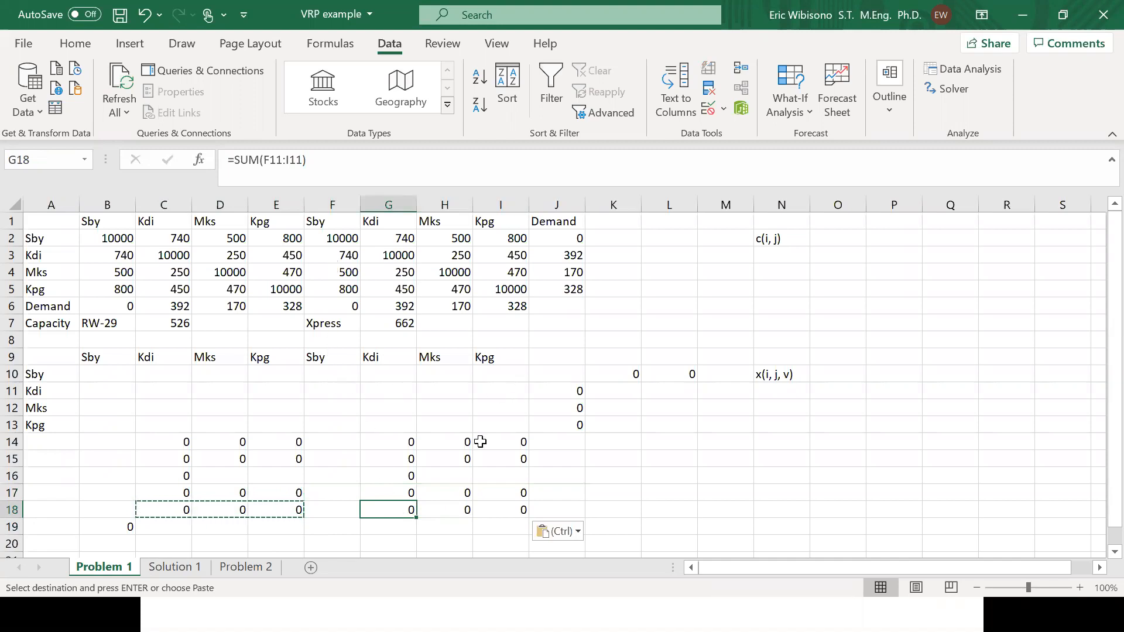
left_click(440, 507)
left_click(335, 409)
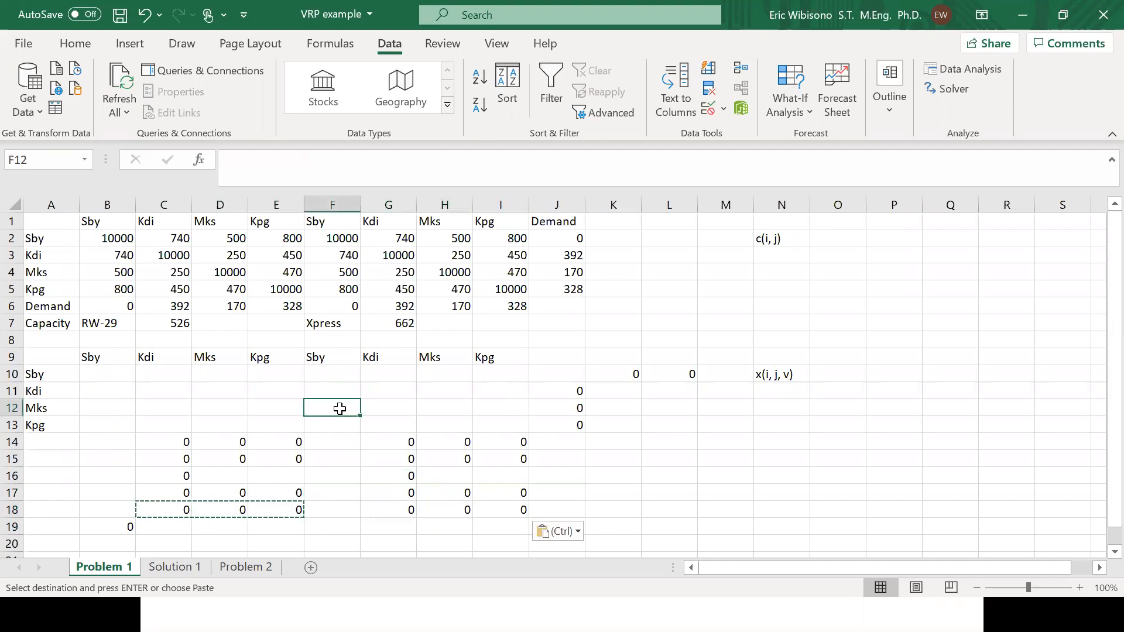
left_click(488, 509)
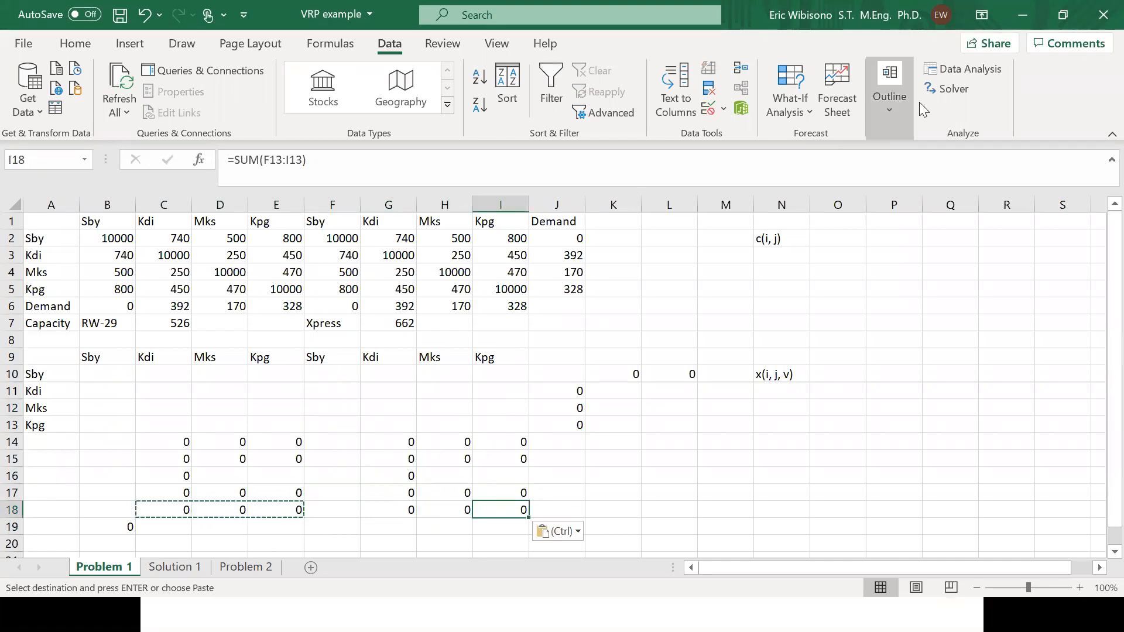
- Add the Solver constraint $C$17:$E$17 = $C$18:$E$18 so RW-29's arrivals equal its departures at each customer
left_click(959, 87)
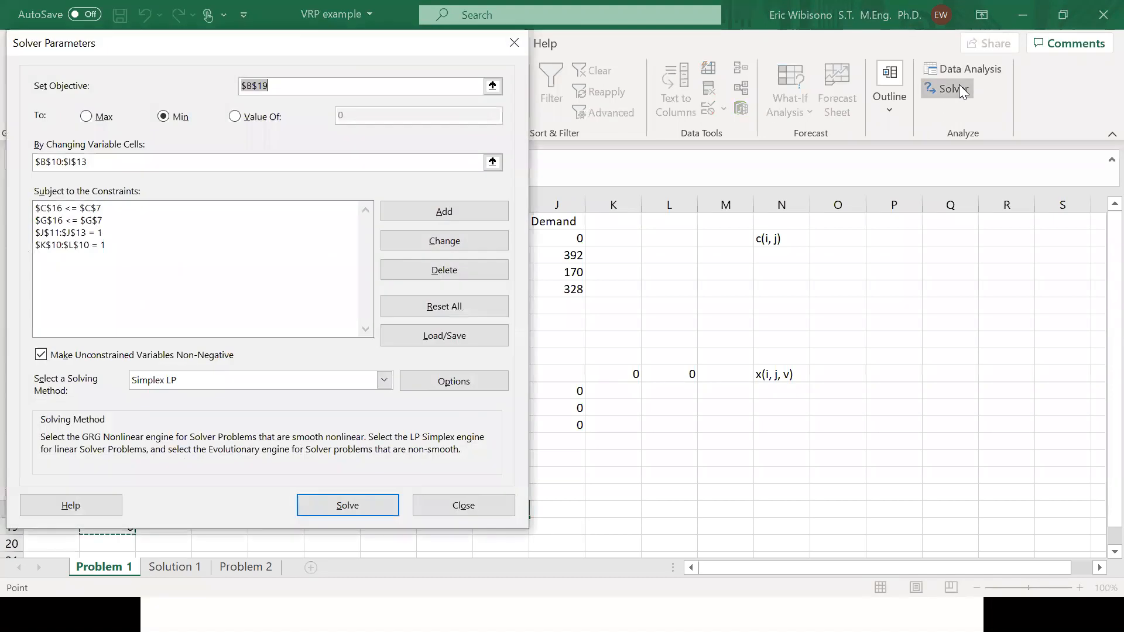
left_click_drag(334, 44, 873, 42)
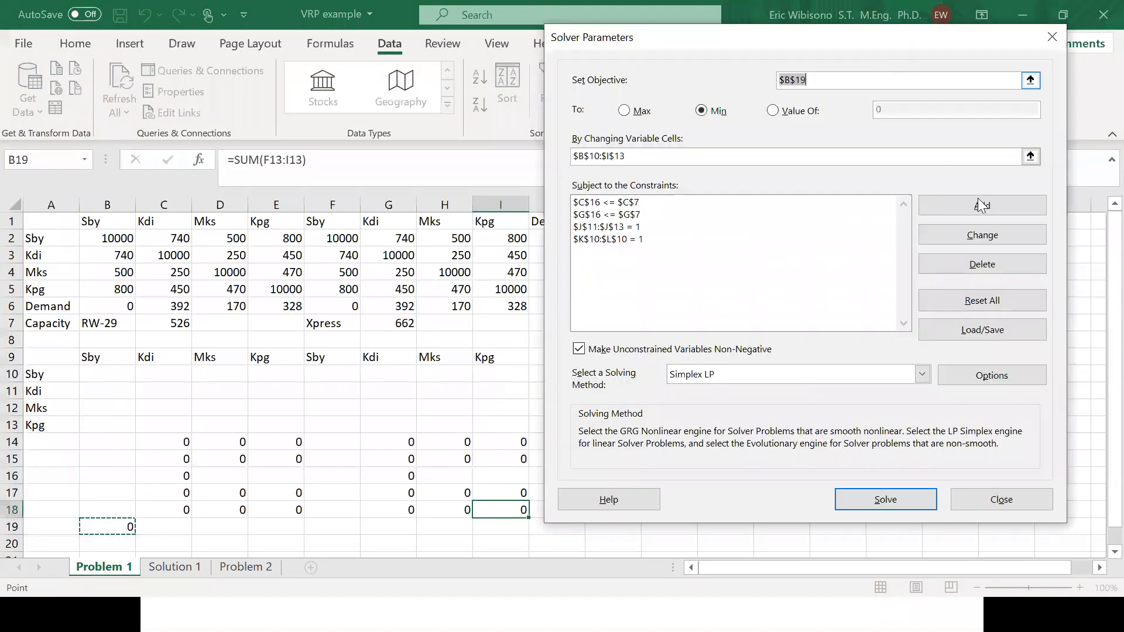
left_click(984, 208)
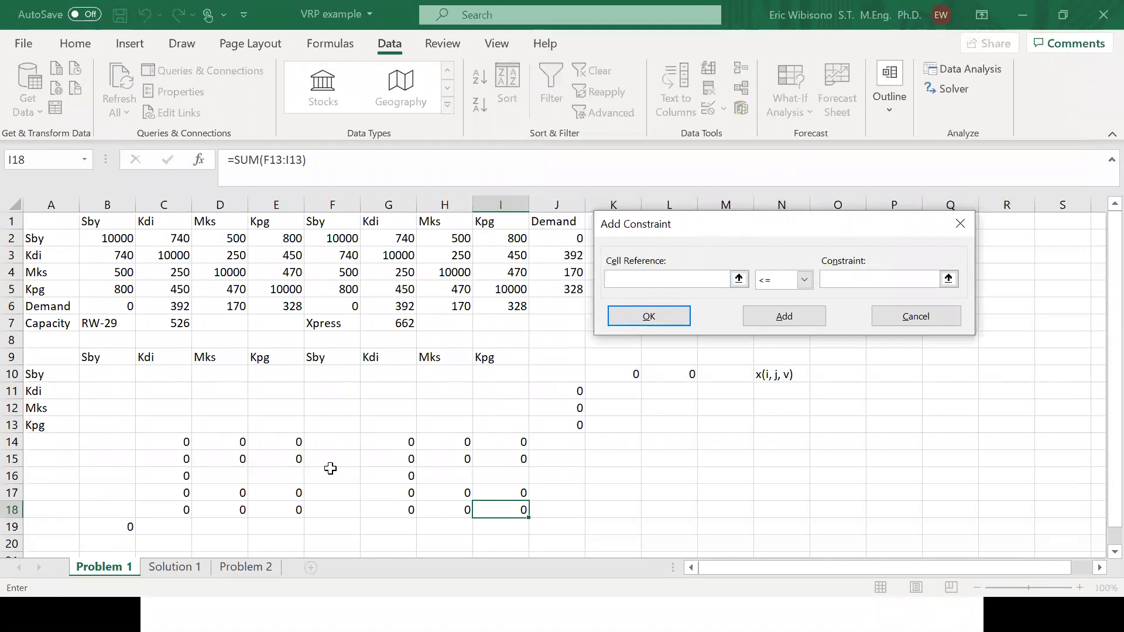
left_click(182, 493)
left_click_drag(182, 493, 296, 493)
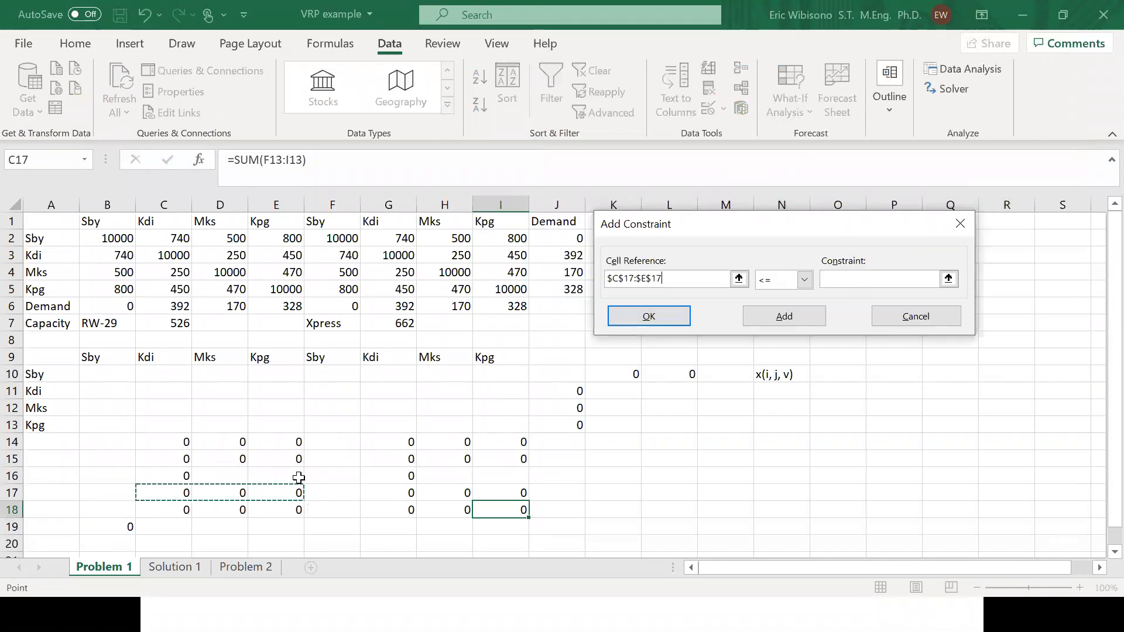
left_click(804, 280)
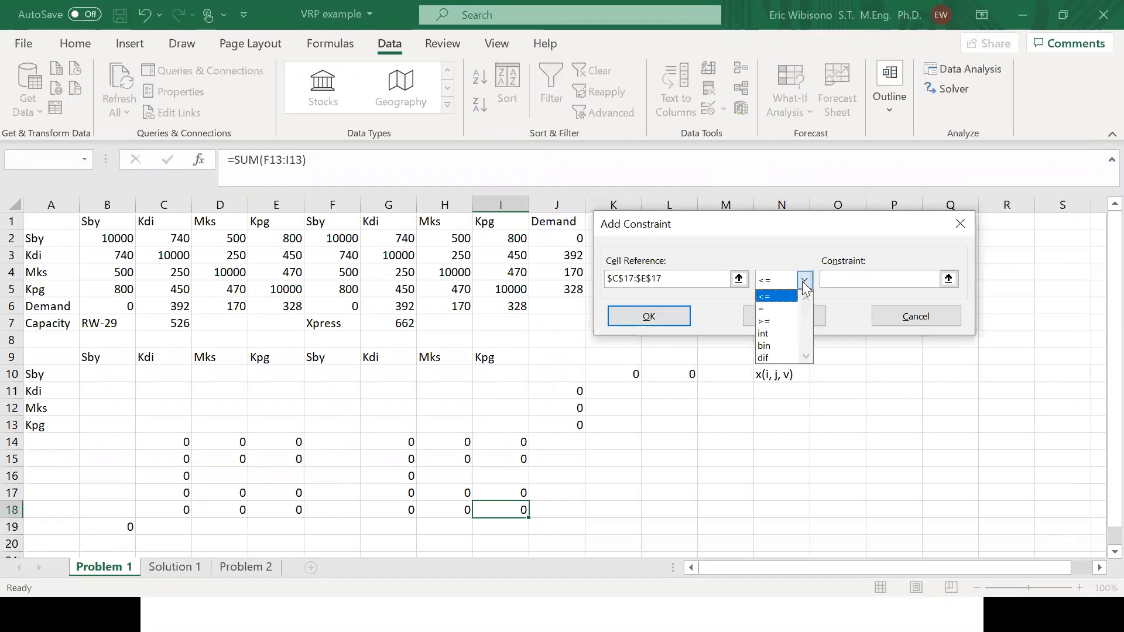
left_click(777, 308)
left_click_drag(176, 509, 287, 510)
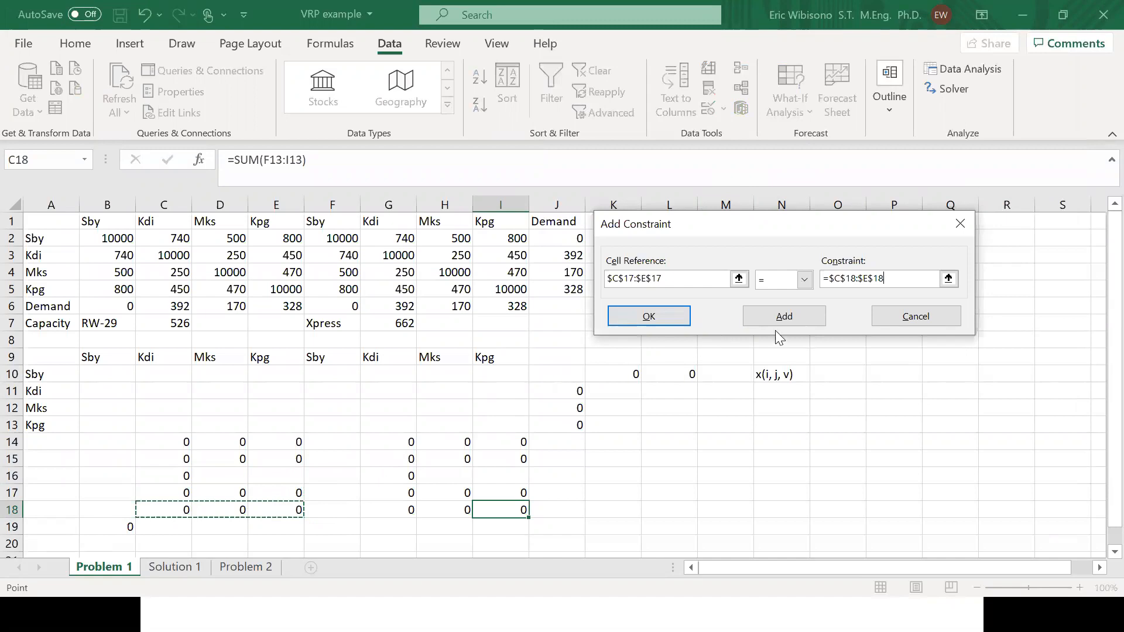
left_click(788, 317)
left_click(880, 315)
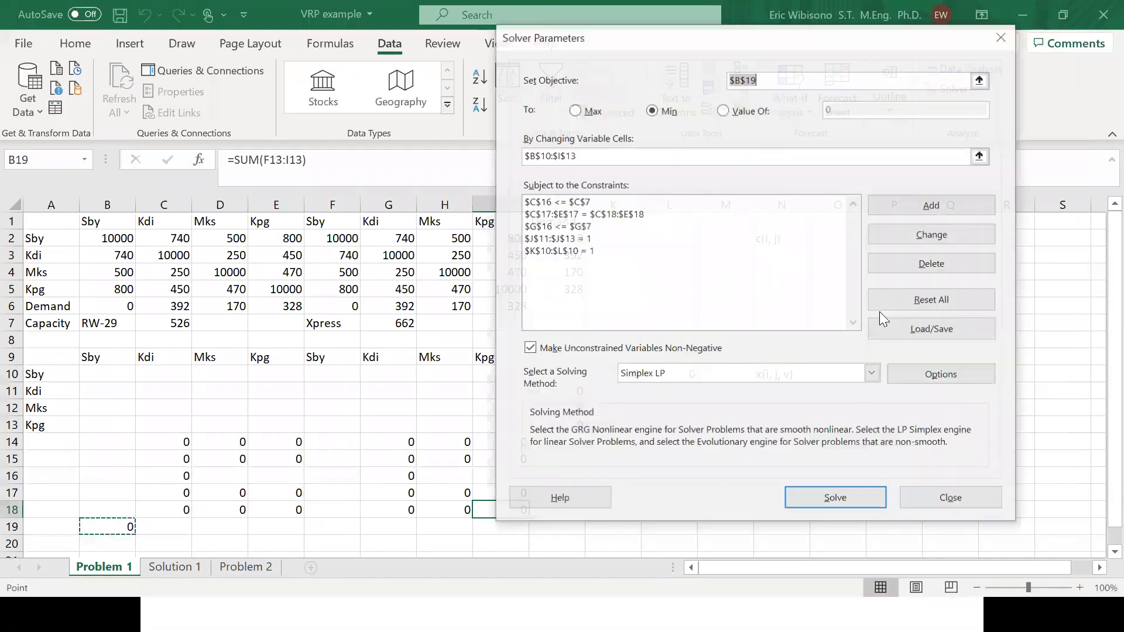
- Add the Solver constraint $G$17:$I$17 = $G$18:$I$18 so Xpress's arrivals equal its departures at each customer, and close Solver
left_click(930, 205)
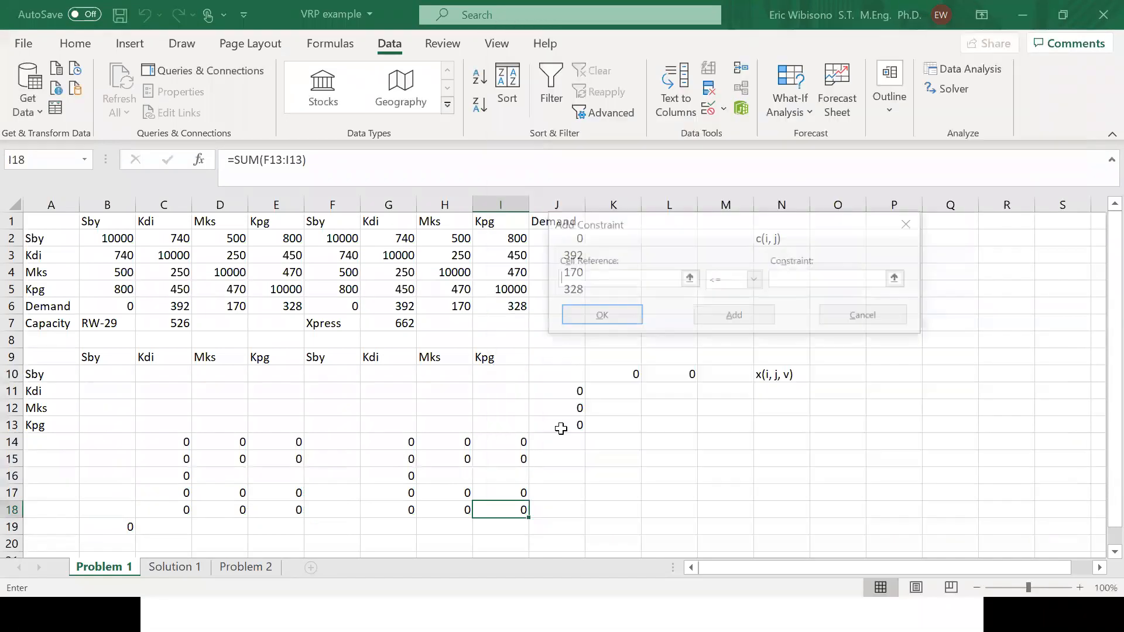
left_click_drag(409, 492, 487, 487)
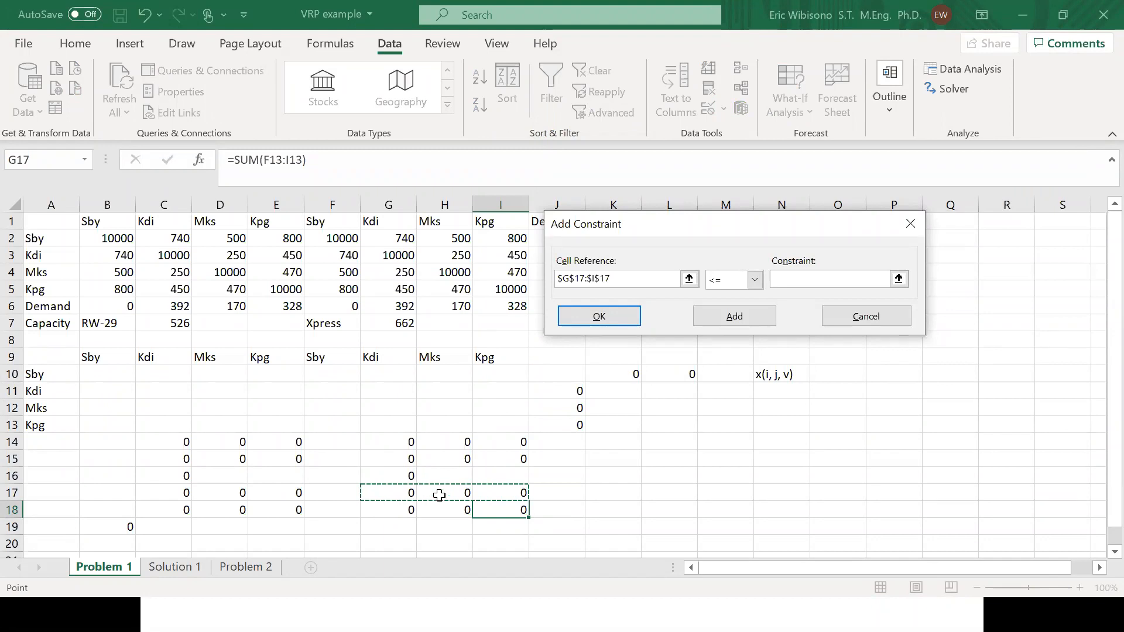
left_click(755, 280)
left_click(739, 308)
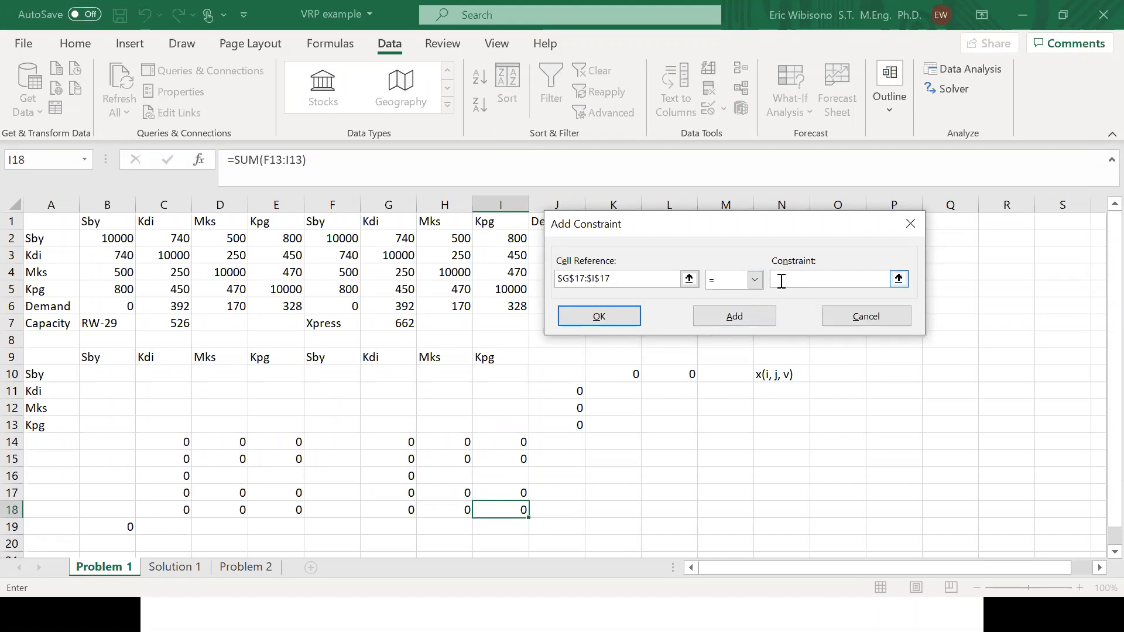
left_click_drag(406, 510, 515, 509)
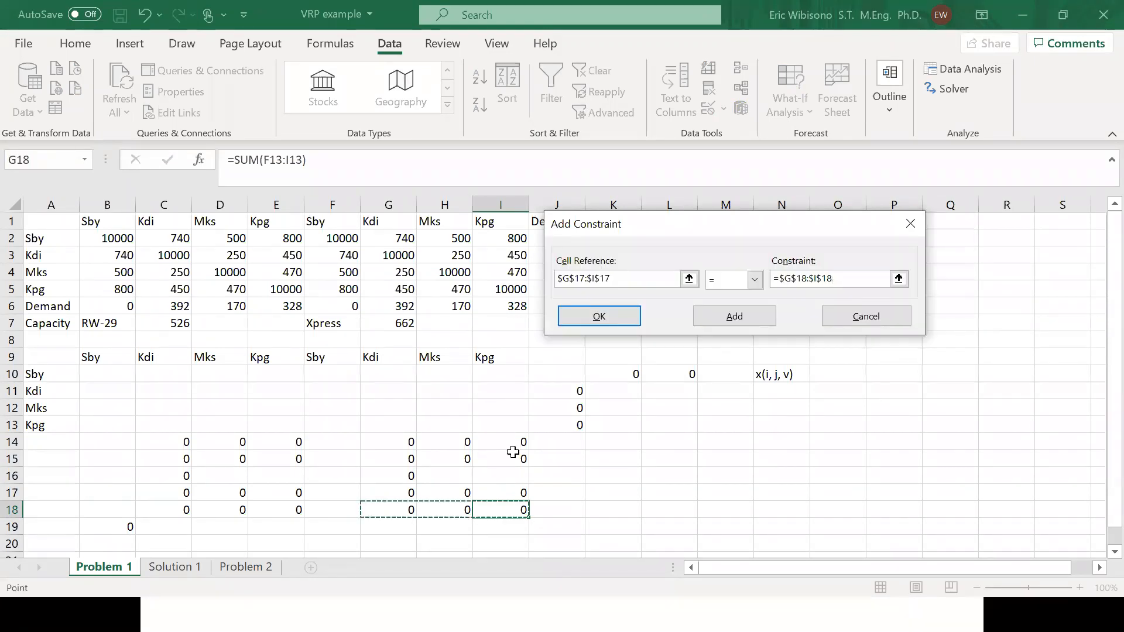
left_click(623, 278)
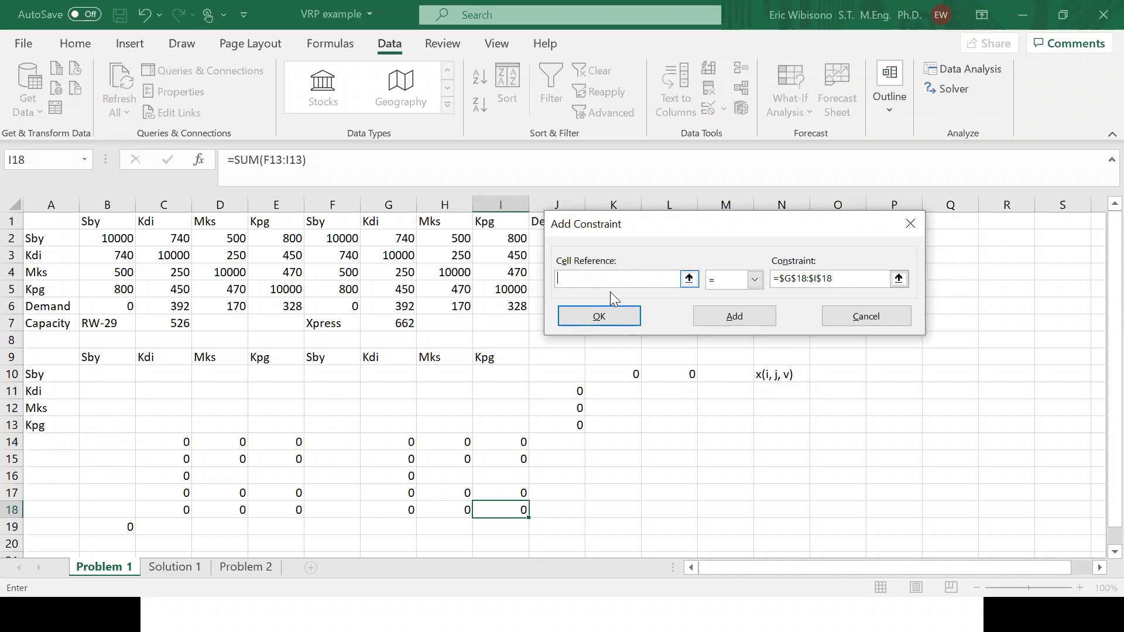
left_click_drag(403, 480, 494, 492)
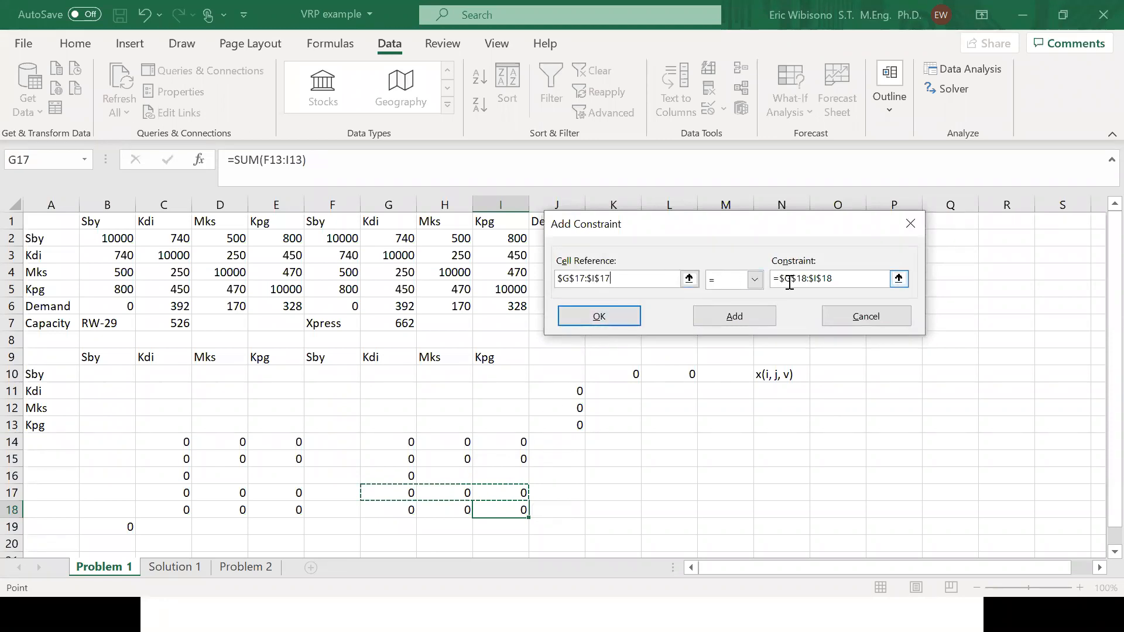
left_click(760, 316)
left_click(869, 321)
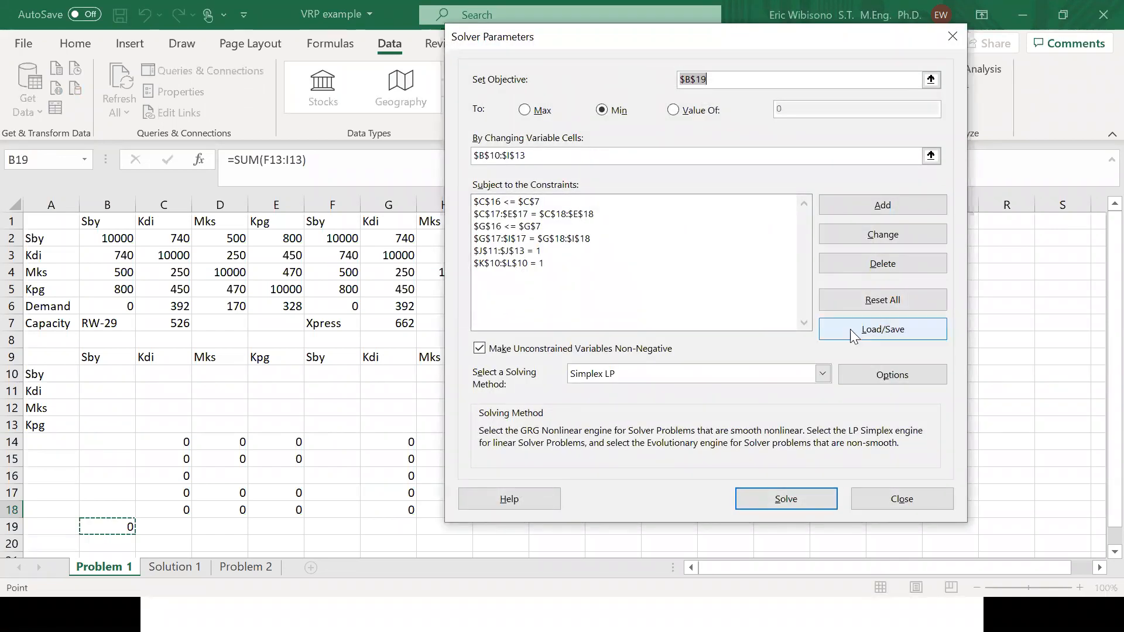
left_click(867, 501)
- Check constraint CVRP.06 on the PowerPoint slide and, back in Excel, move the objective SUMPRODUCT formula from B19 to B20
key("alt+Tab")
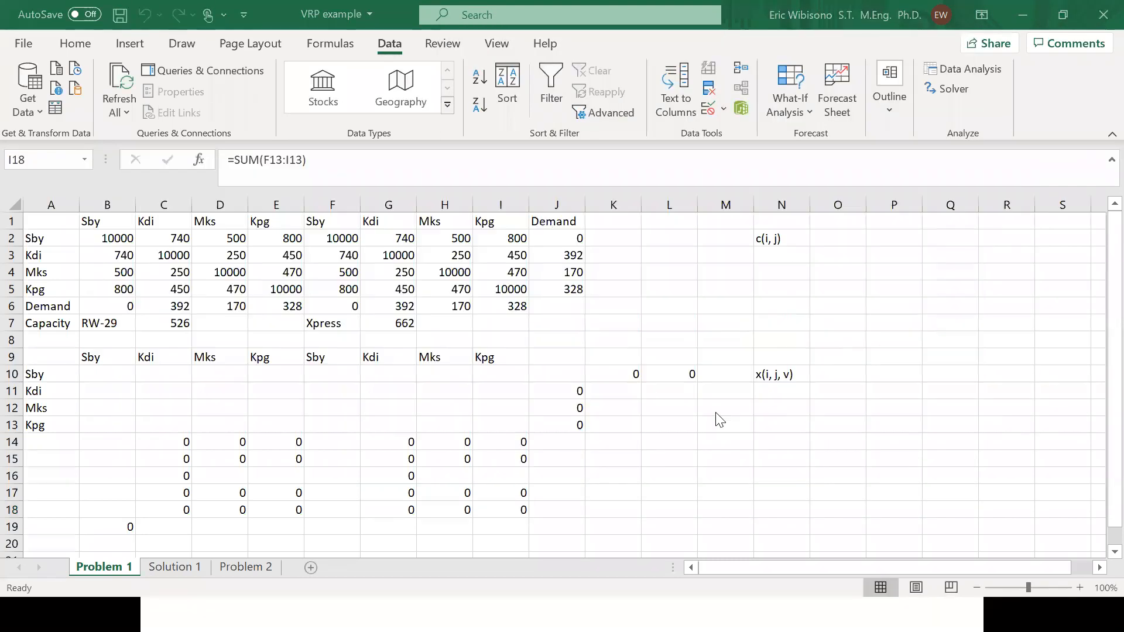
key("alt+Tab")
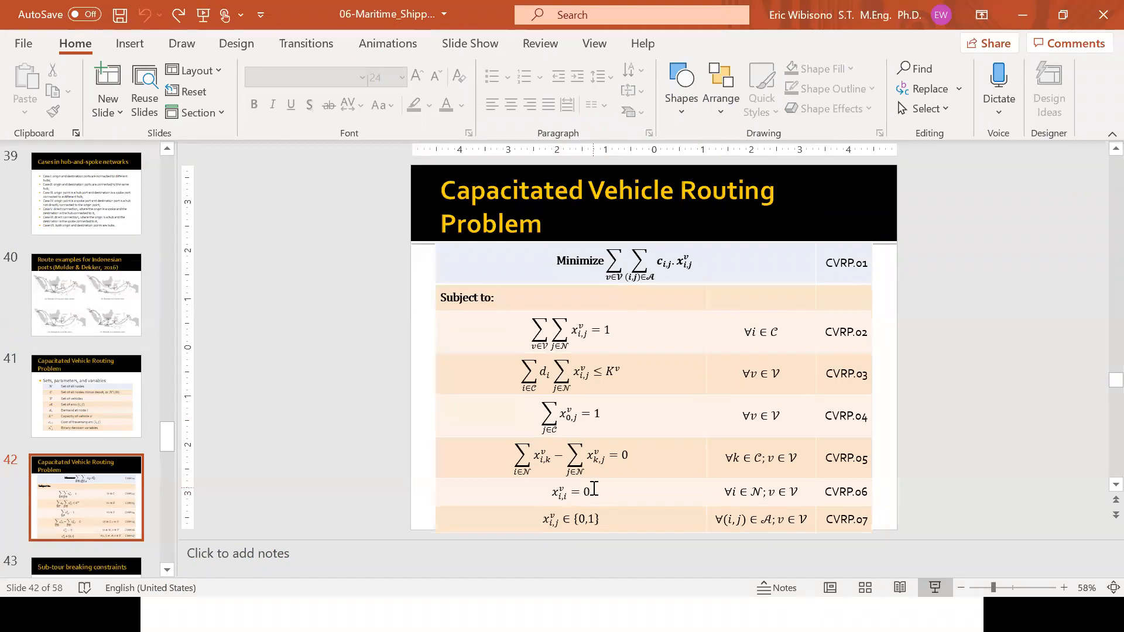
key("alt+Tab")
key("alt+Tab")
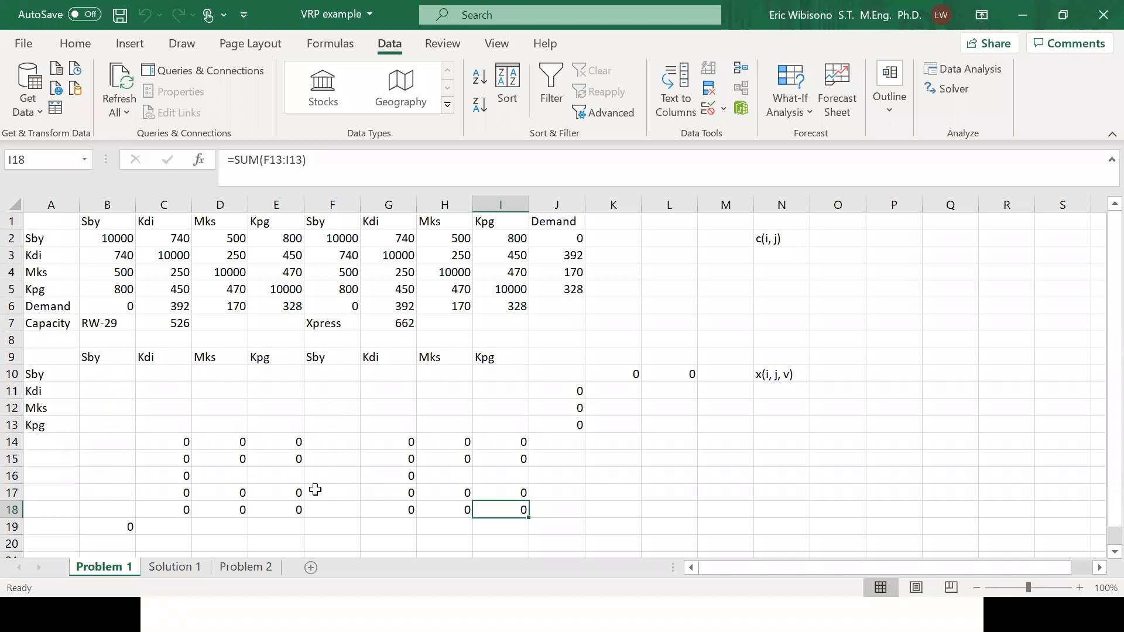
left_click(104, 522)
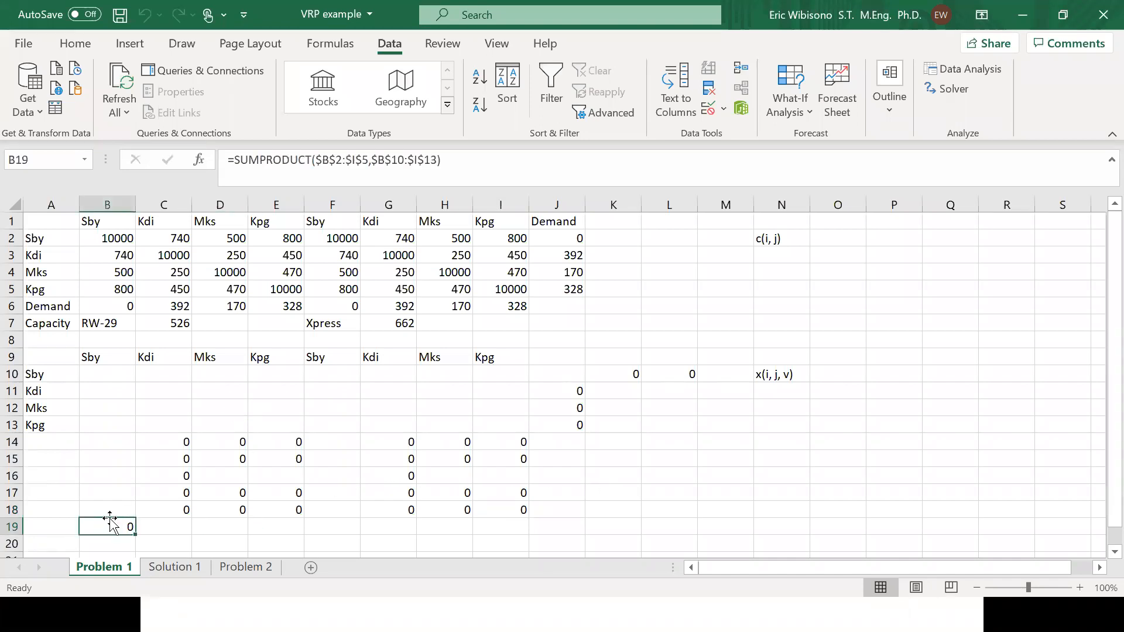
left_click(110, 514)
left_click(111, 521)
left_click_drag(113, 534, 114, 543)
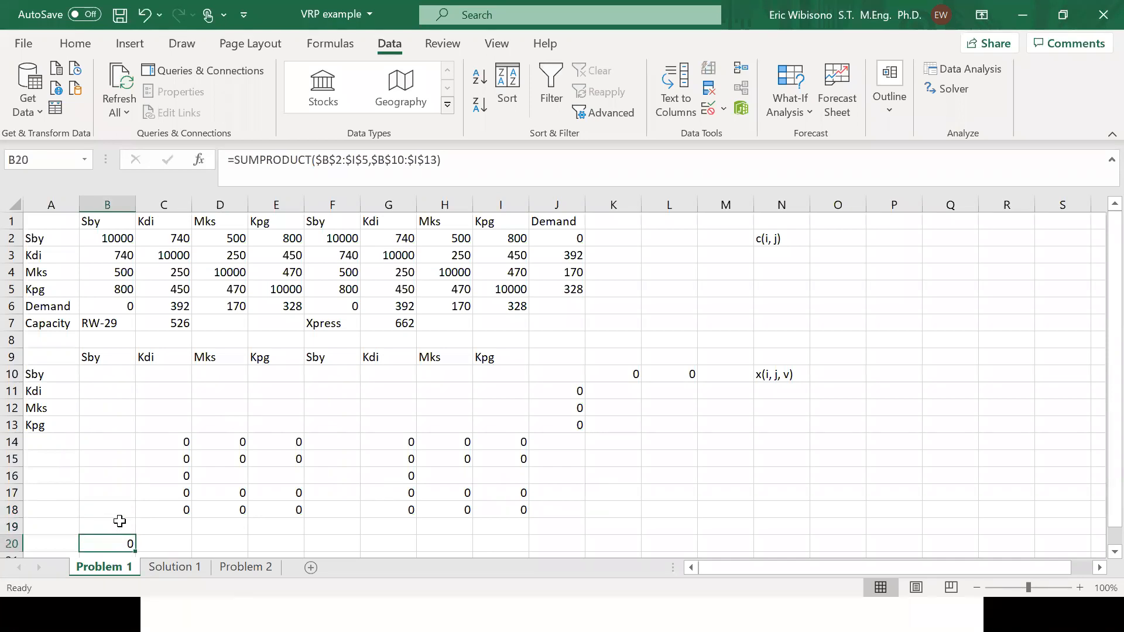
- Enter =B10 in B19 to reference RW-29's Sby-to-Sby variable
left_click(118, 523)
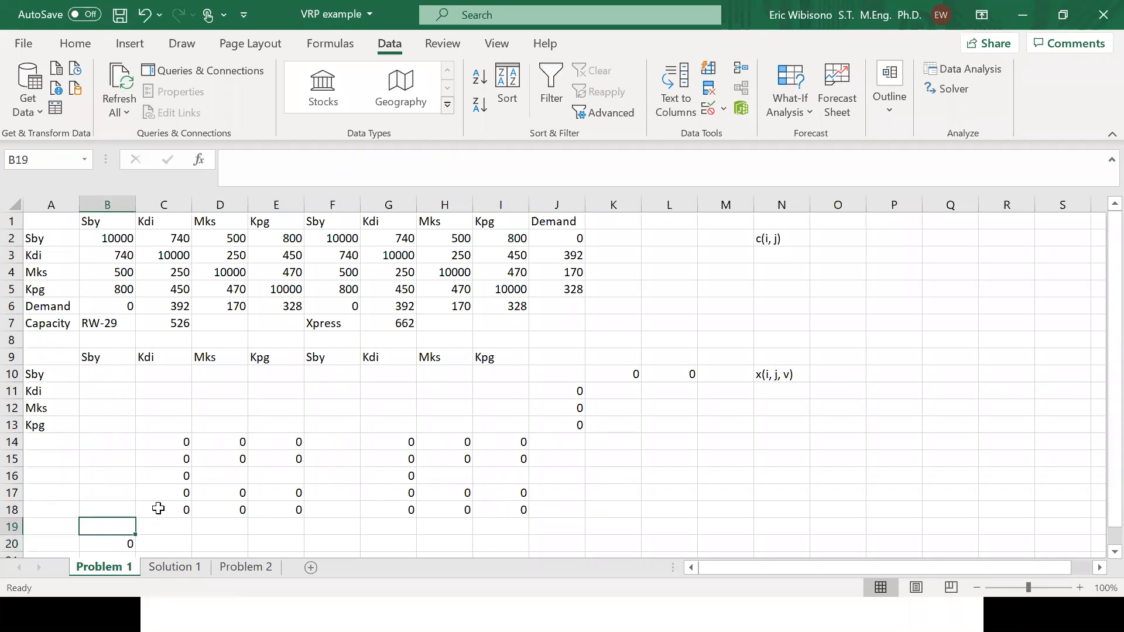
type("=")
key("Up")
key("Up")
key("Up")
key("Up")
key("Up")
key("Up")
key("Up")
key("Up")
key("Up")
key("Return")
- Enter =C11 in C19 to reference RW-29's Kdi-to-Kdi variable
key("Right")
key("Up")
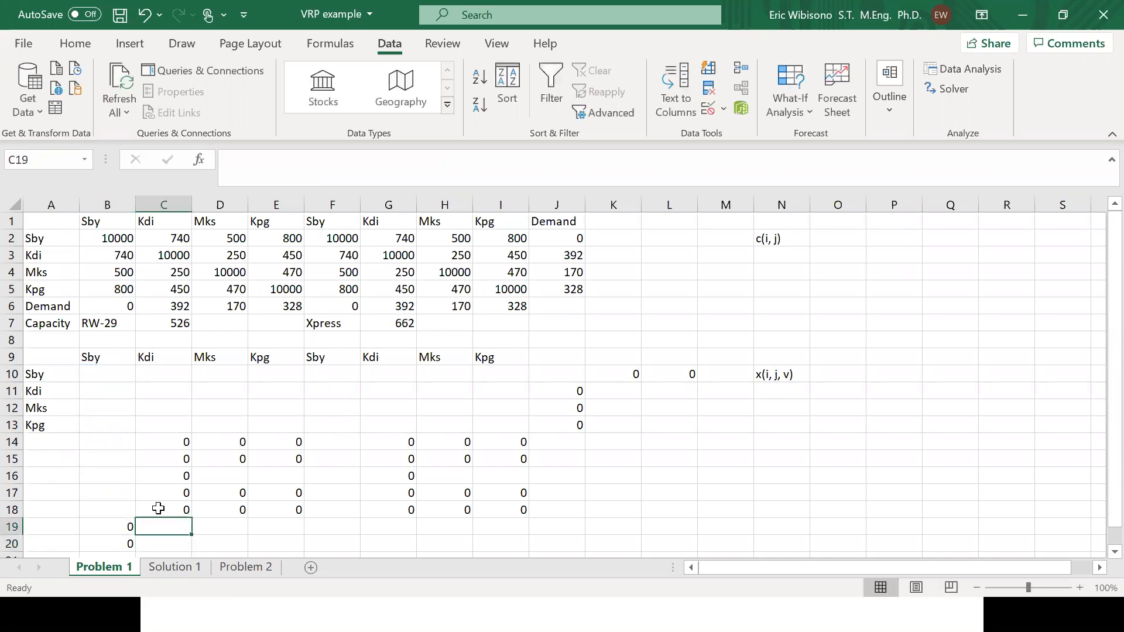
type("=")
key("Up")
key("Up")
key("Up")
key("Up")
key("Up")
key("Up")
key("Up")
key("Up")
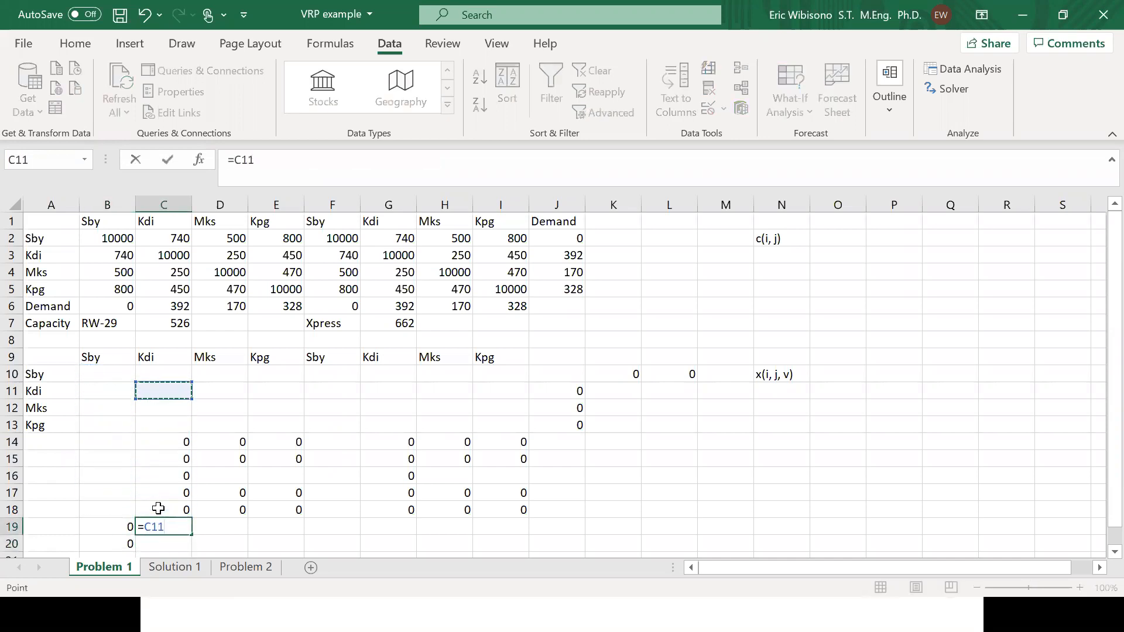
key("Return")
- Enter =D12 in D19 to reference RW-29's Mks-to-Mks variable
key("Right")
key("Up")
type("=")
key("Up")
key("Up")
key("Up")
key("Up")
key("Up")
key("Up")
key("Up")
key("Up")
key("Down")
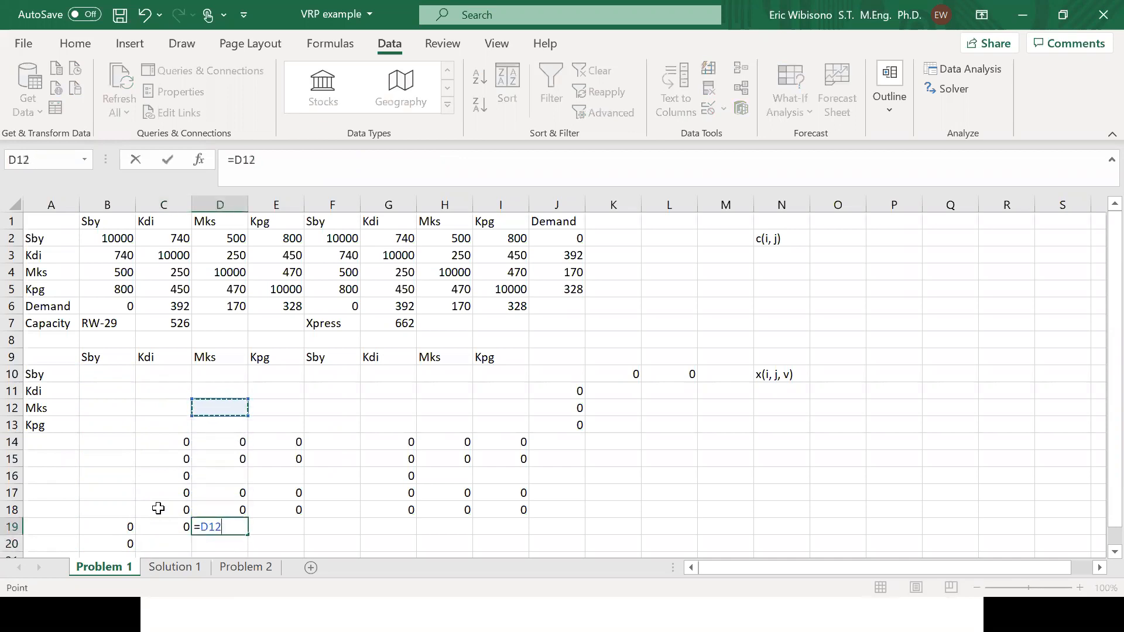
key("Return")
- Enter =E13 in E19 to reference RW-29's Kpg-to-Kpg variable
key("Right")
key("Up")
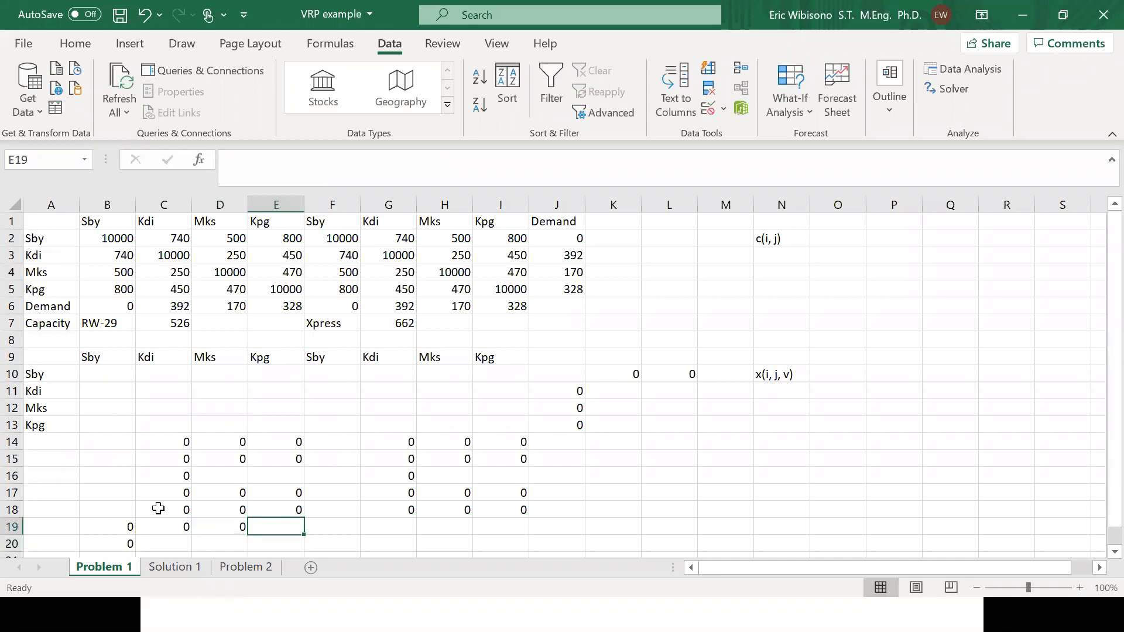
type("=")
key("Up")
key("Up")
key("Up")
key("Up")
key("Up")
key("Up")
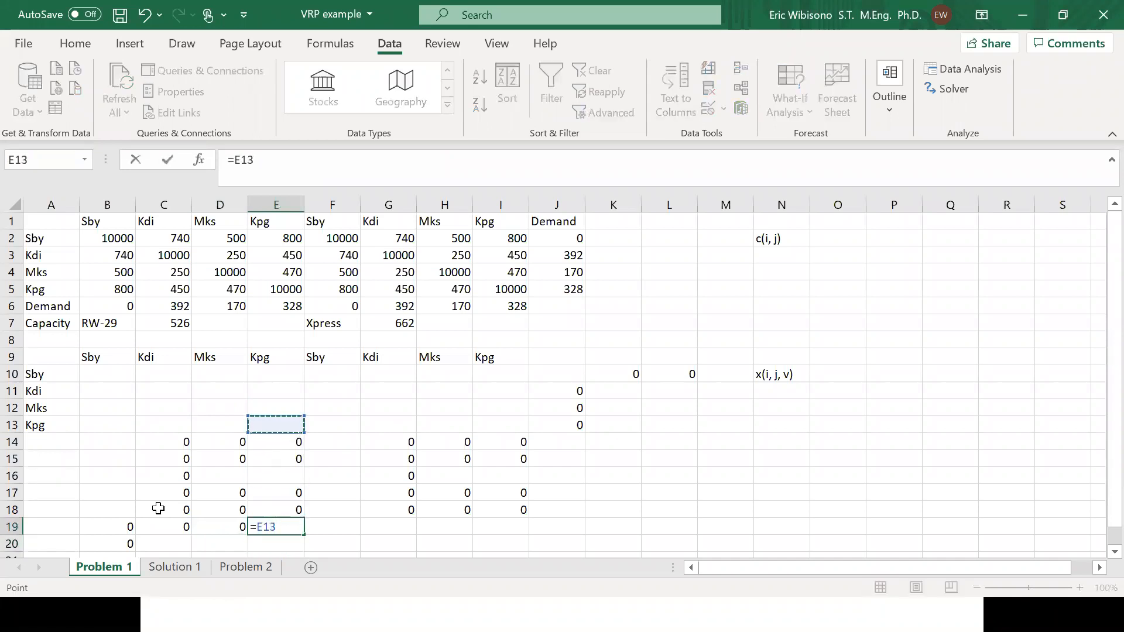
key("Return")
- Copy the self-loop references B19:E19 into F19:I19 for Xpress and check the pasted formulas
key("Up")
key("Left")
key("Left")
key("Left")
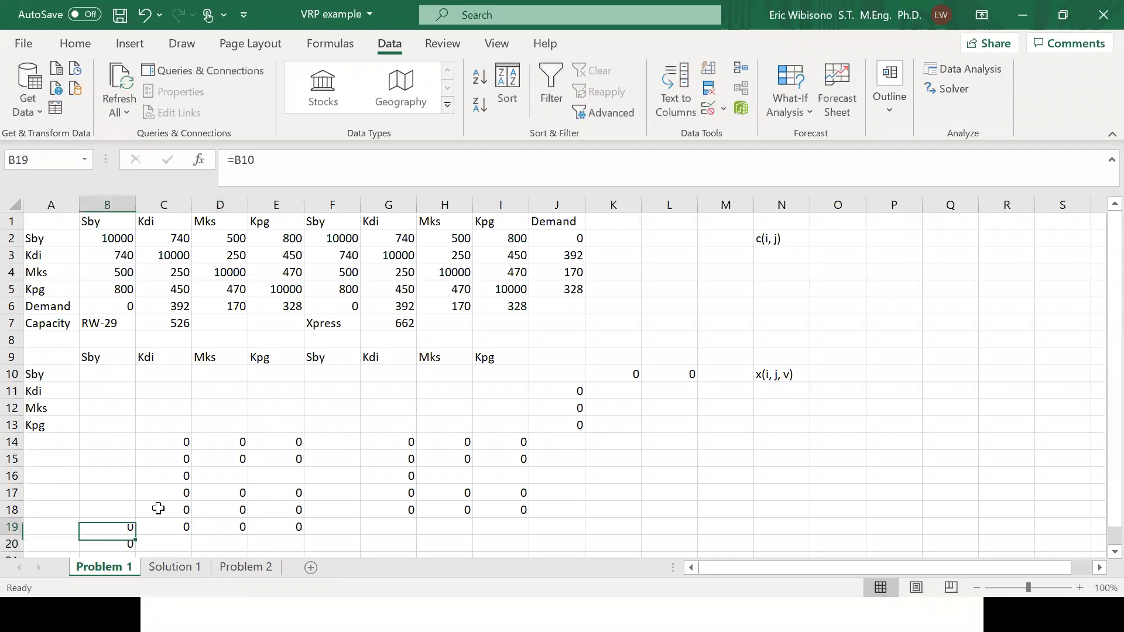
key("shift+Right")
key("shift+Right")
key("shift+Right")
key("ctrl+c")
key("Right")
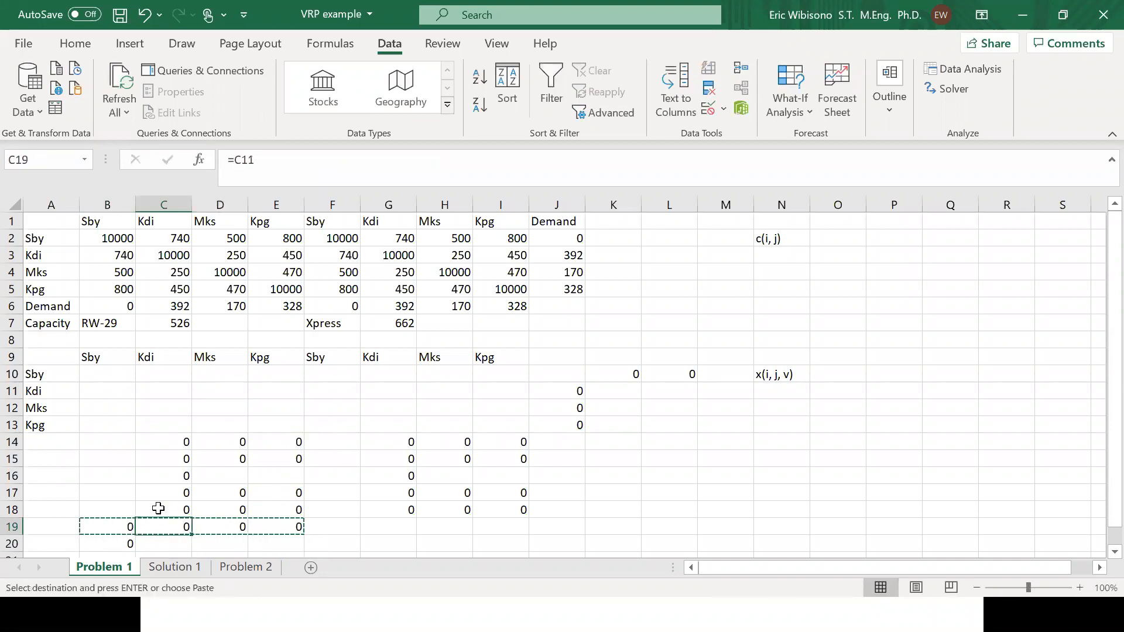
key("Right")
key("Right")
key("Right")
key("shift+Right")
key("shift+Right")
key("shift+Right")
key("ctrl+v")
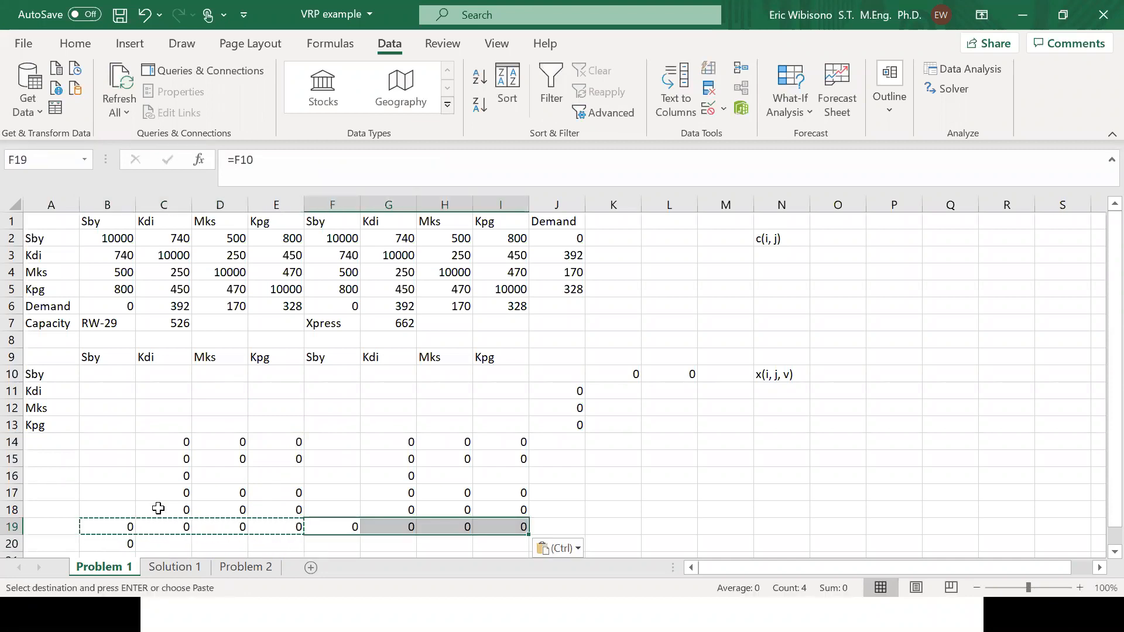
key("shift+Left")
key("shift+Left")
key("shift+Left")
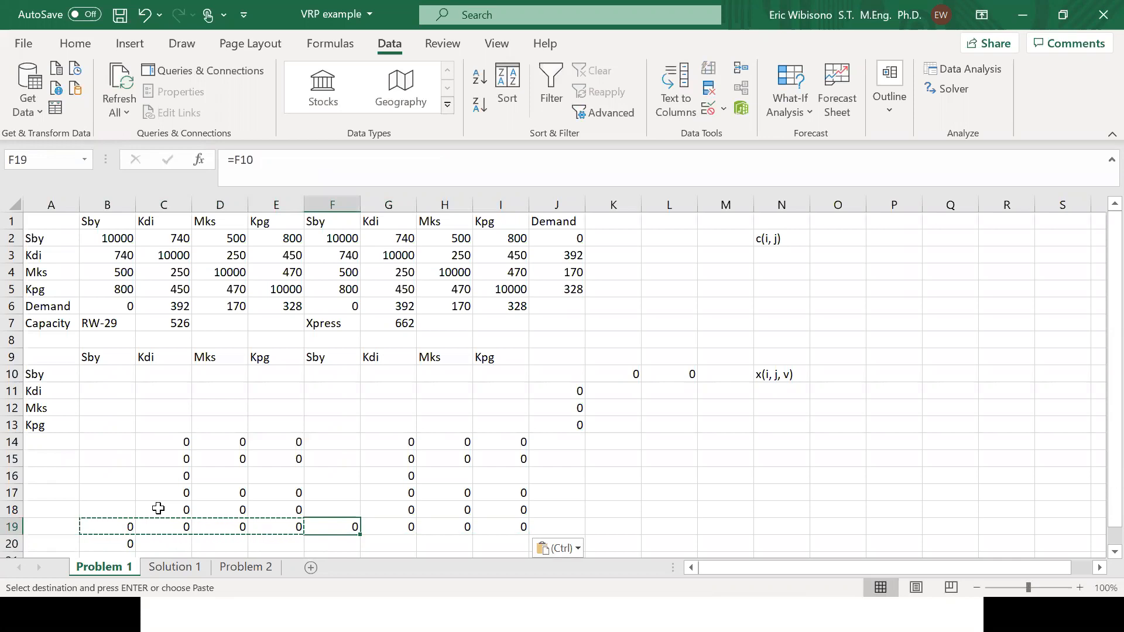
key("Right")
key("Right")
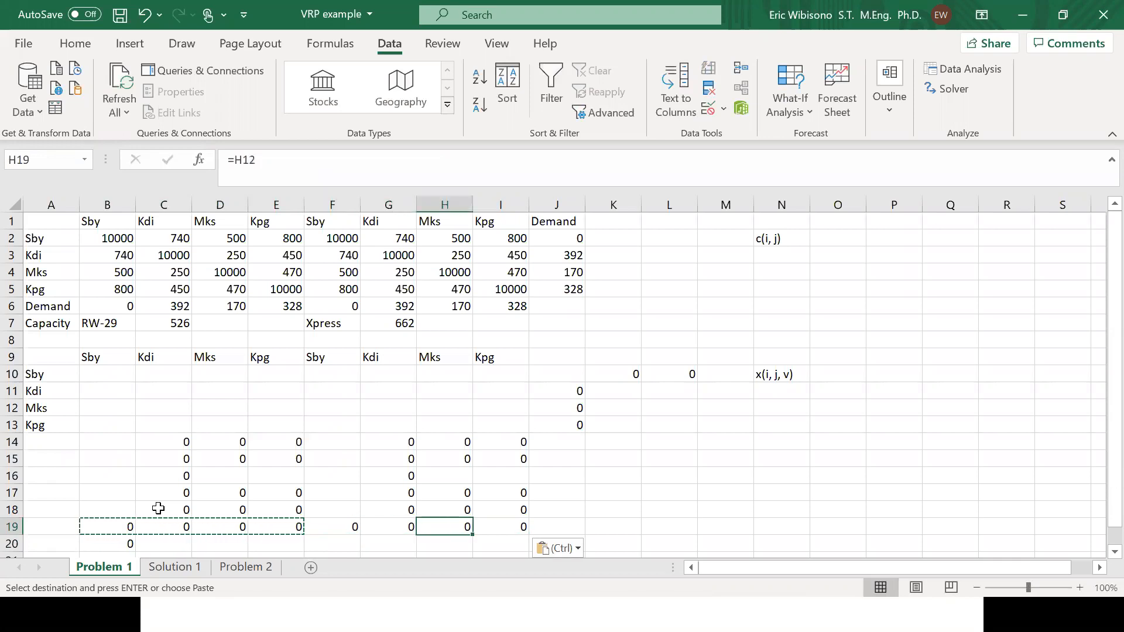
key("Right")
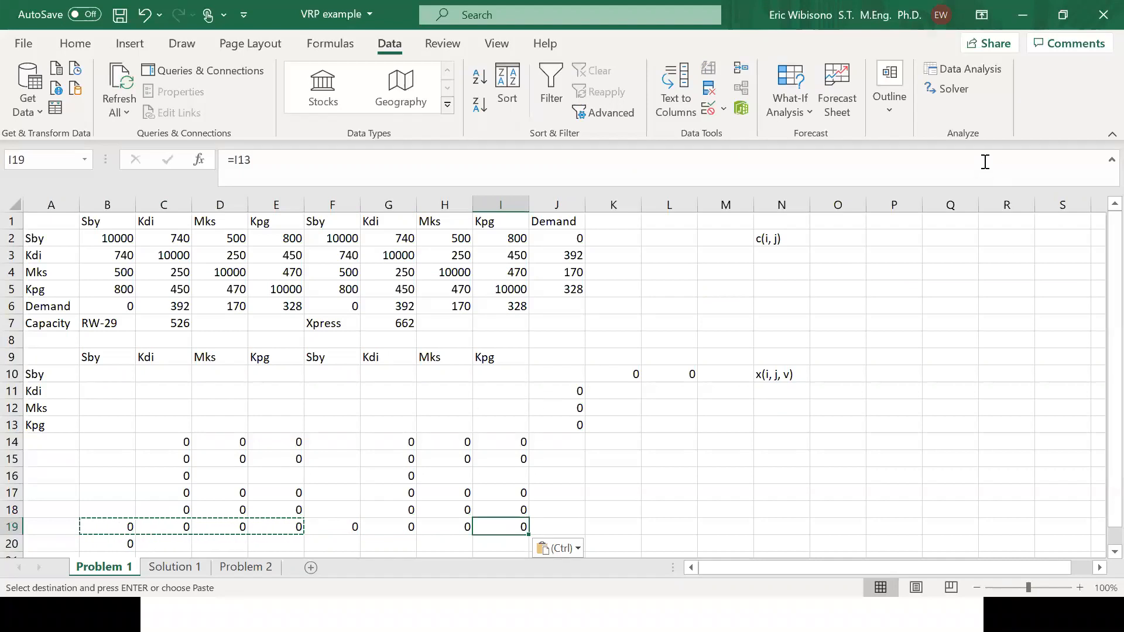
- Review Solver's parameters and compare the self-loop cells B19:I19 with the remaining constraints on the PowerPoint slide
left_click(953, 89)
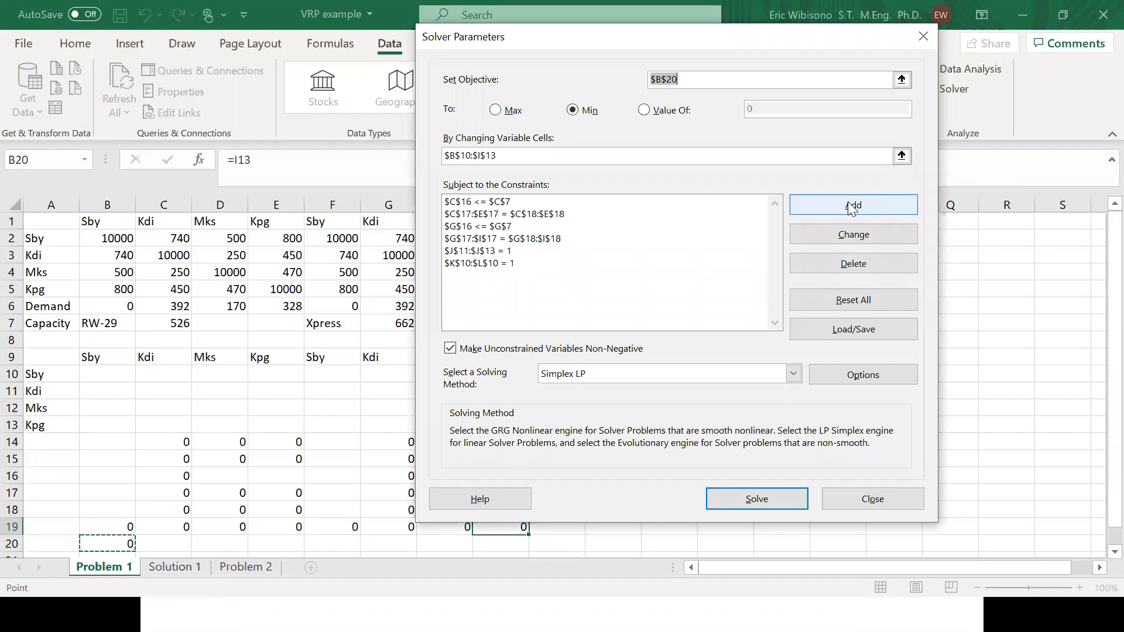
left_click(872, 499)
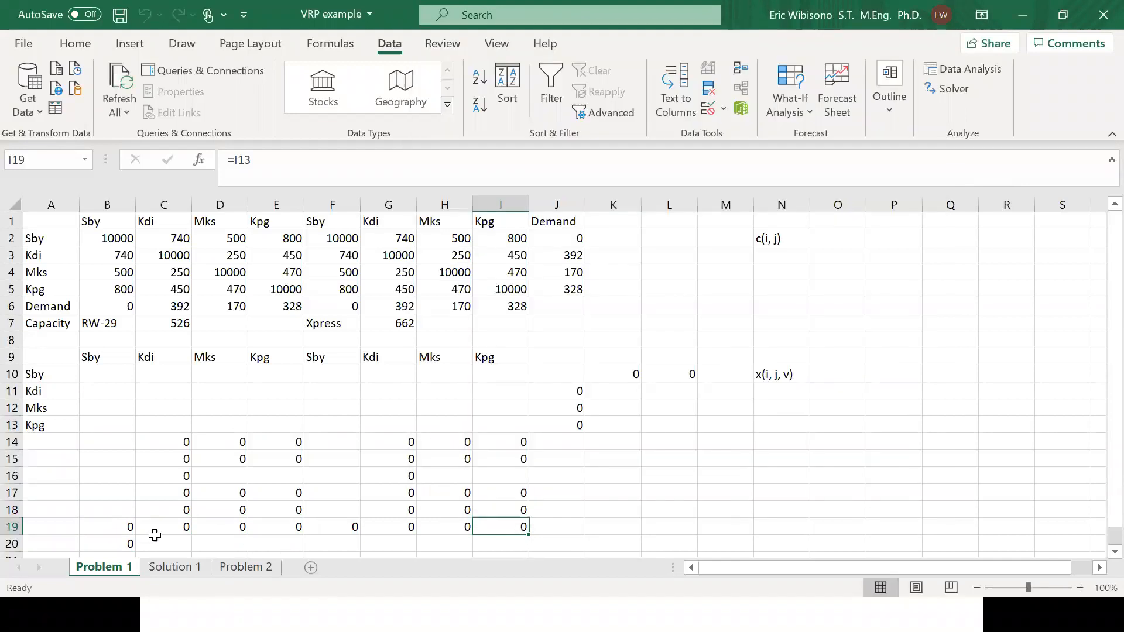
left_click(120, 523)
left_click(483, 519, "shift")
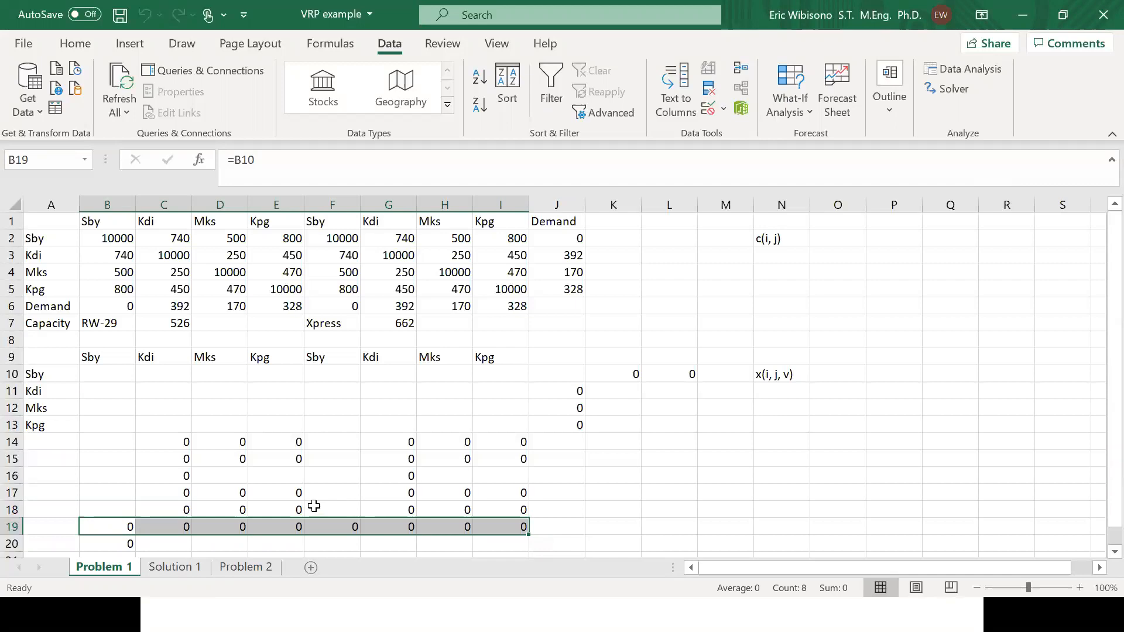
key("alt+Tab")
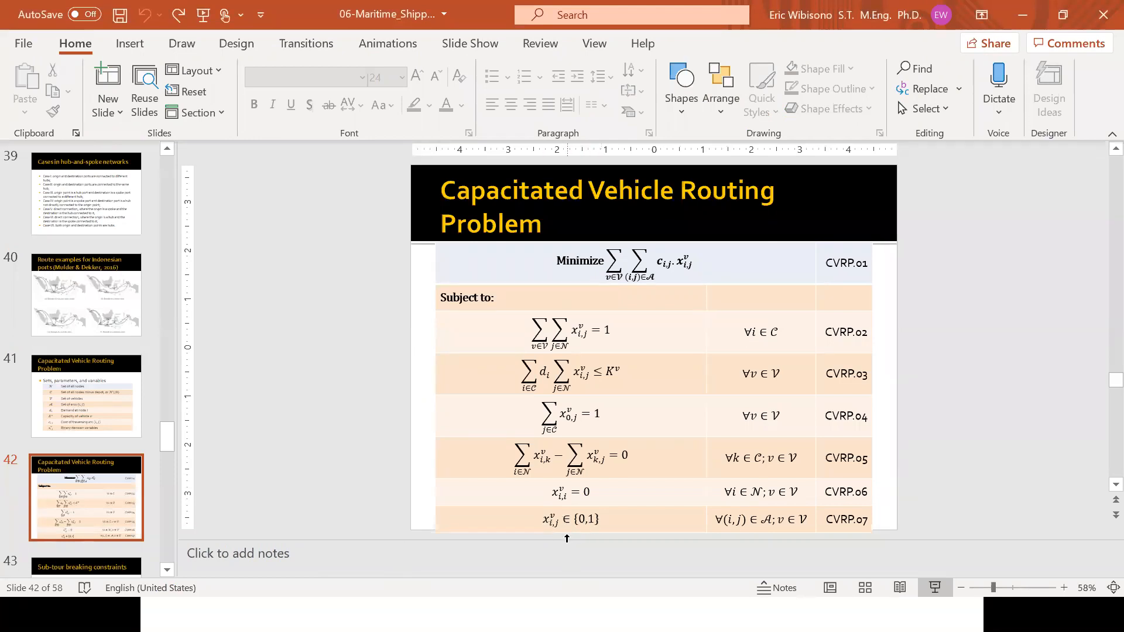
key("alt+Tab")
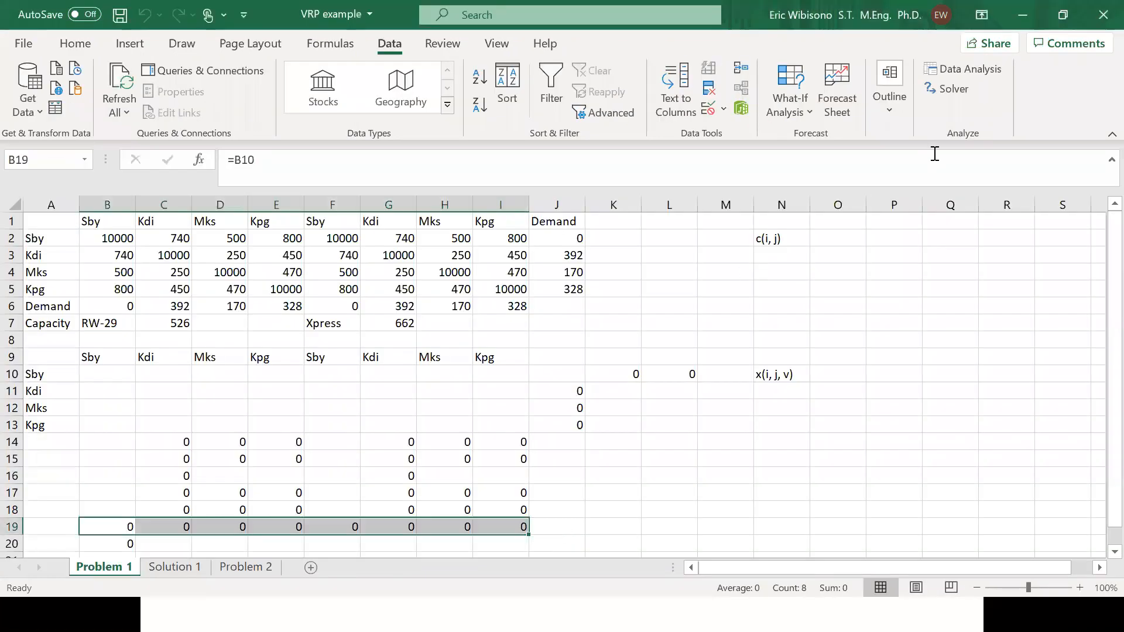
- Add a Solver constraint making the decision variables $B$10:$I$13 binary
left_click(954, 93)
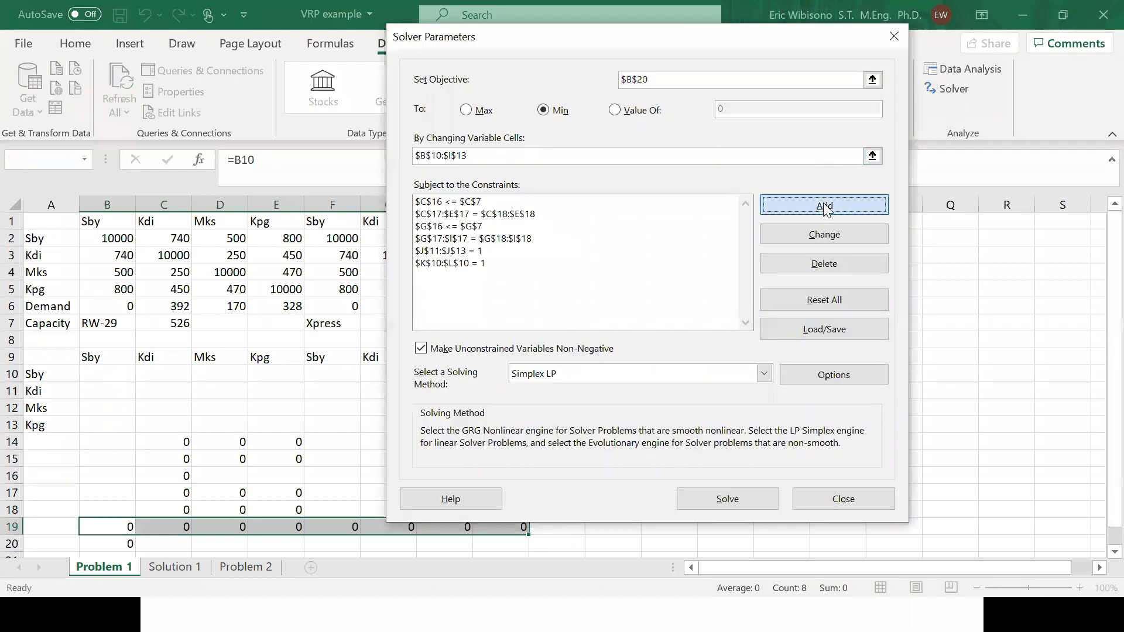
left_click(823, 203)
left_click_drag(119, 374, 505, 432)
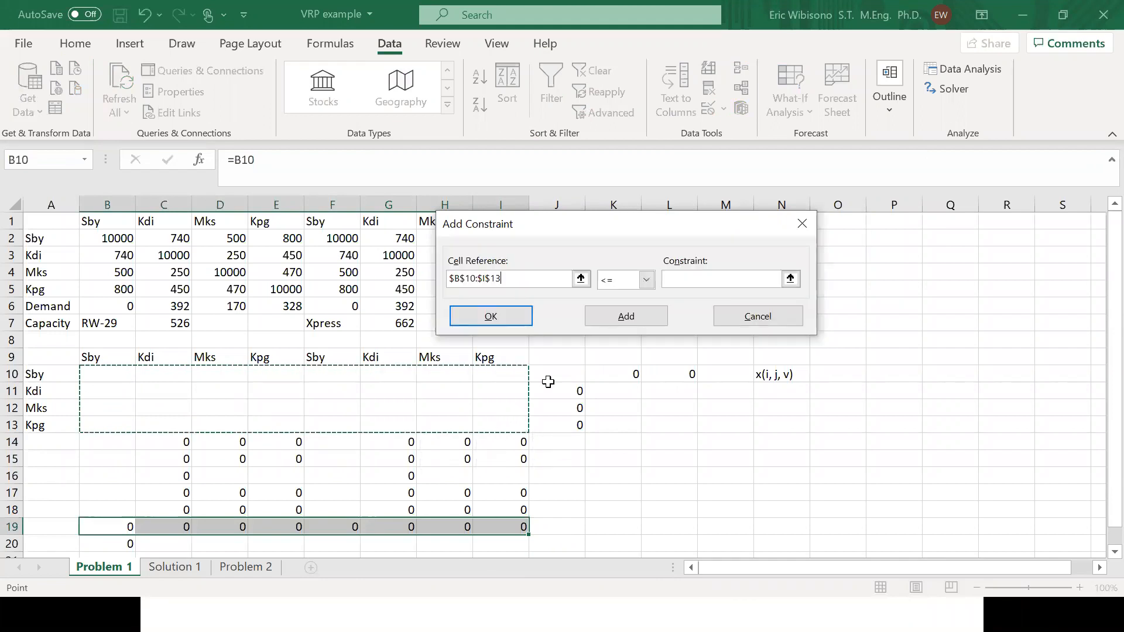
left_click(647, 279)
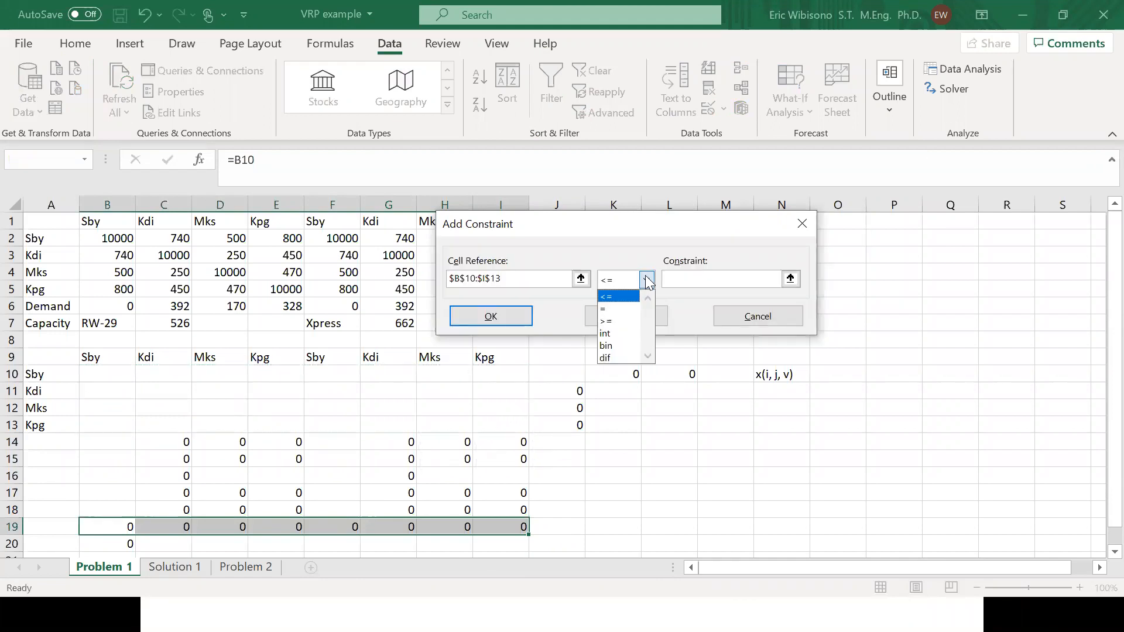
left_click(613, 346)
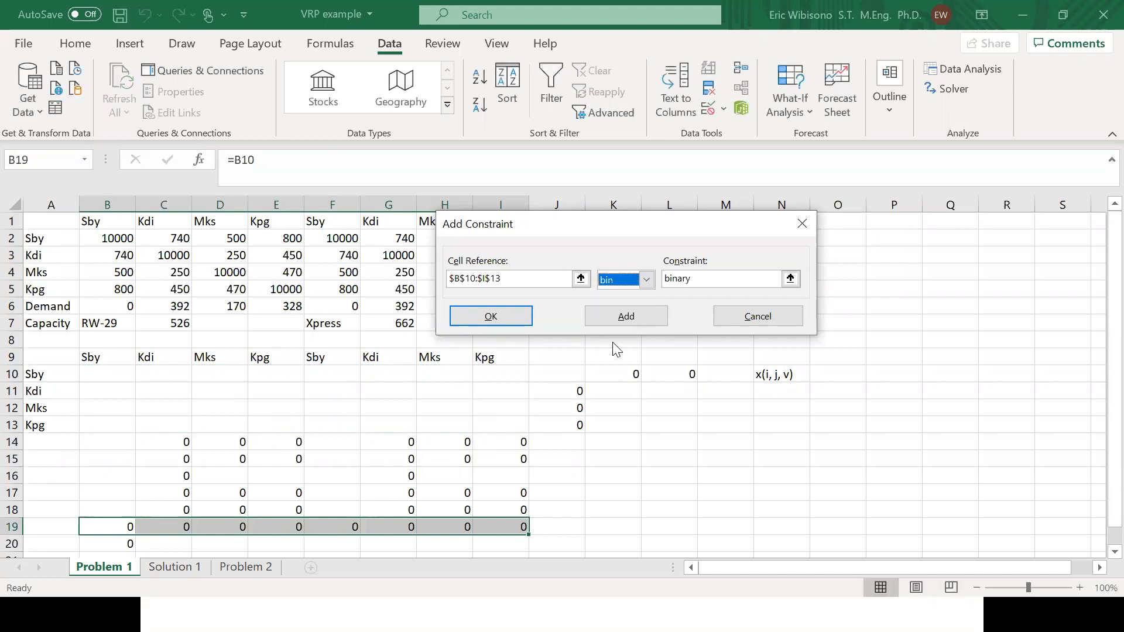
left_click(607, 316)
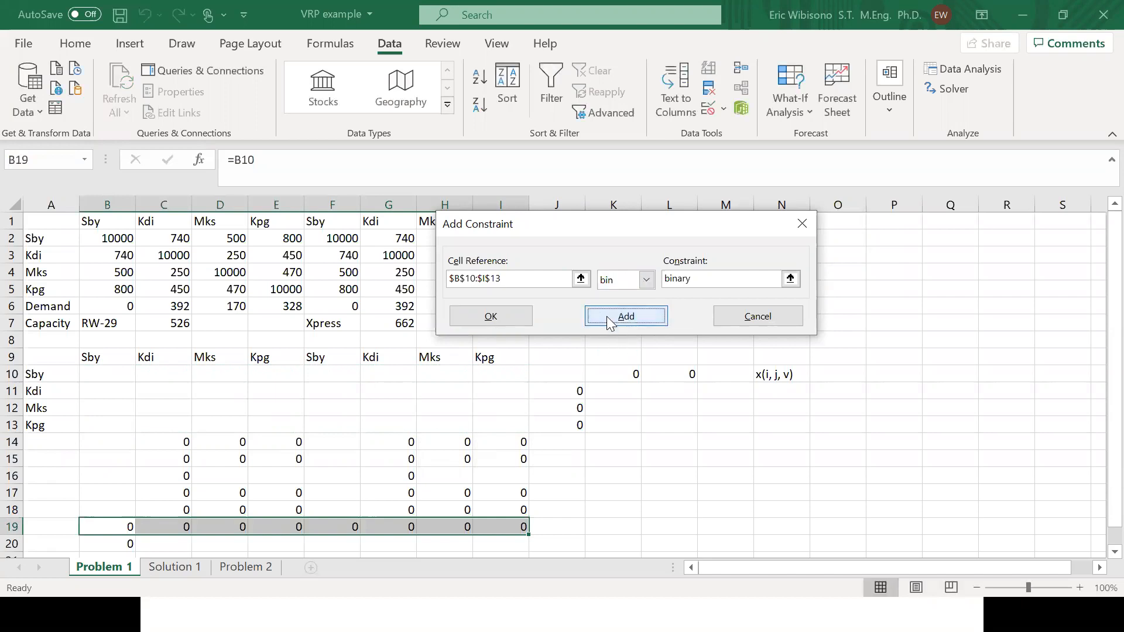
left_click(737, 309)
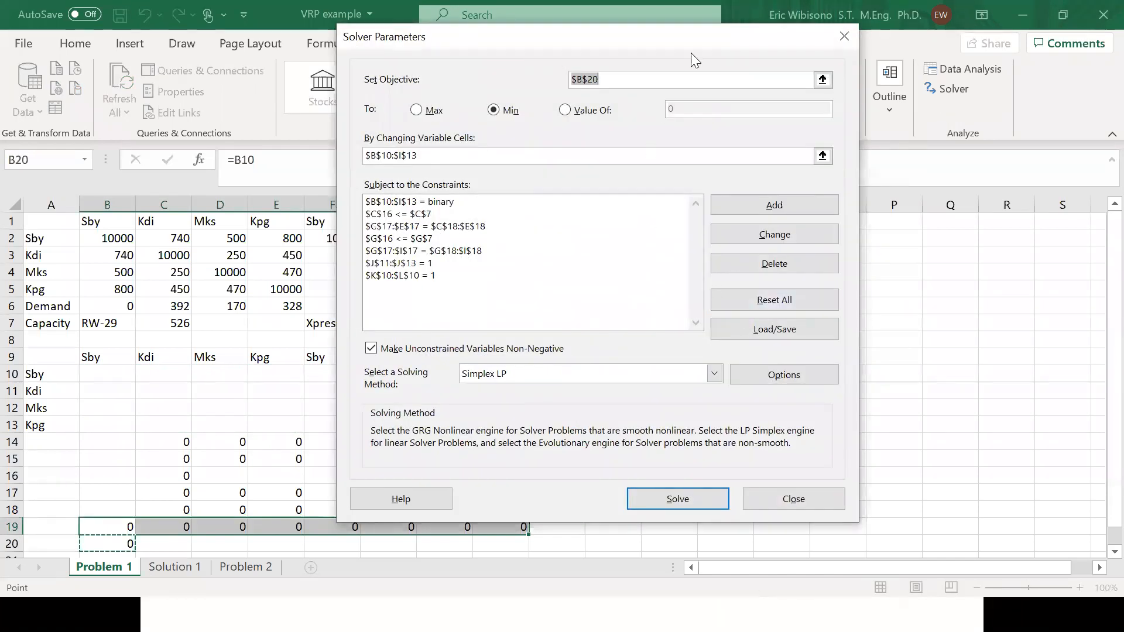
- Solve the Simplex LP routing model, keep the Solver solution, and inspect the objective cell B20
left_click_drag(696, 46, 938, 40)
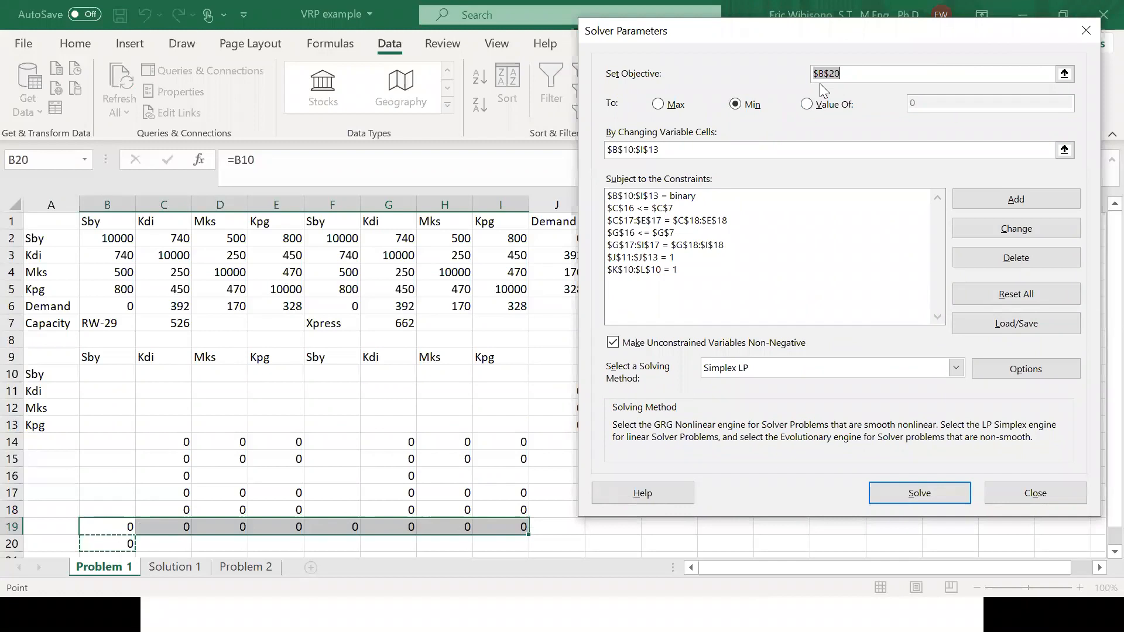
left_click(921, 494)
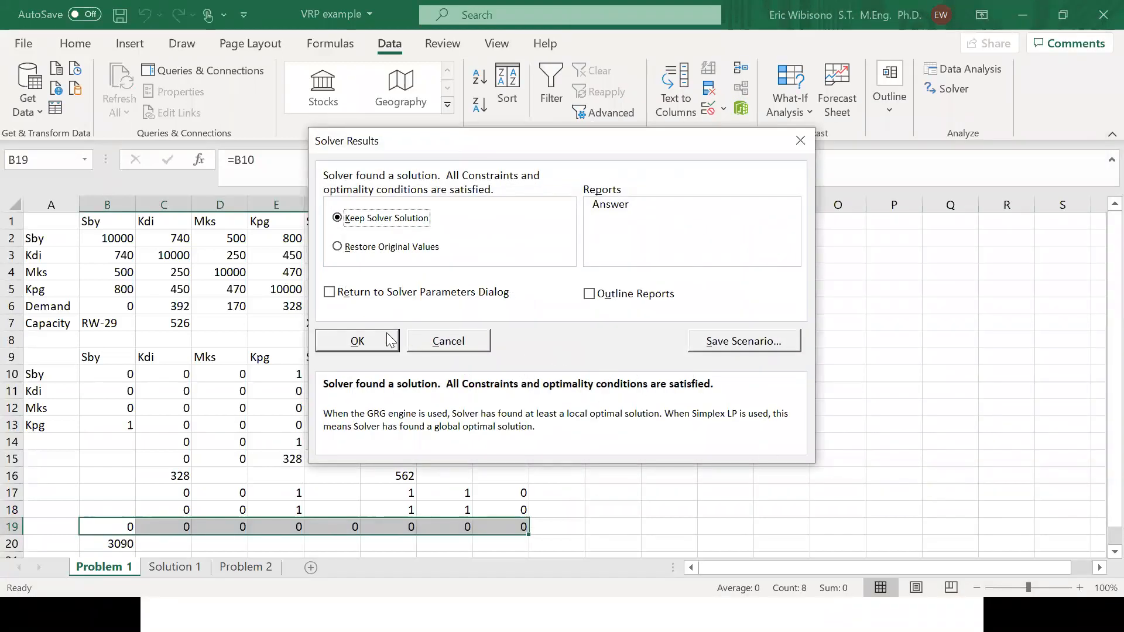
left_click(357, 341)
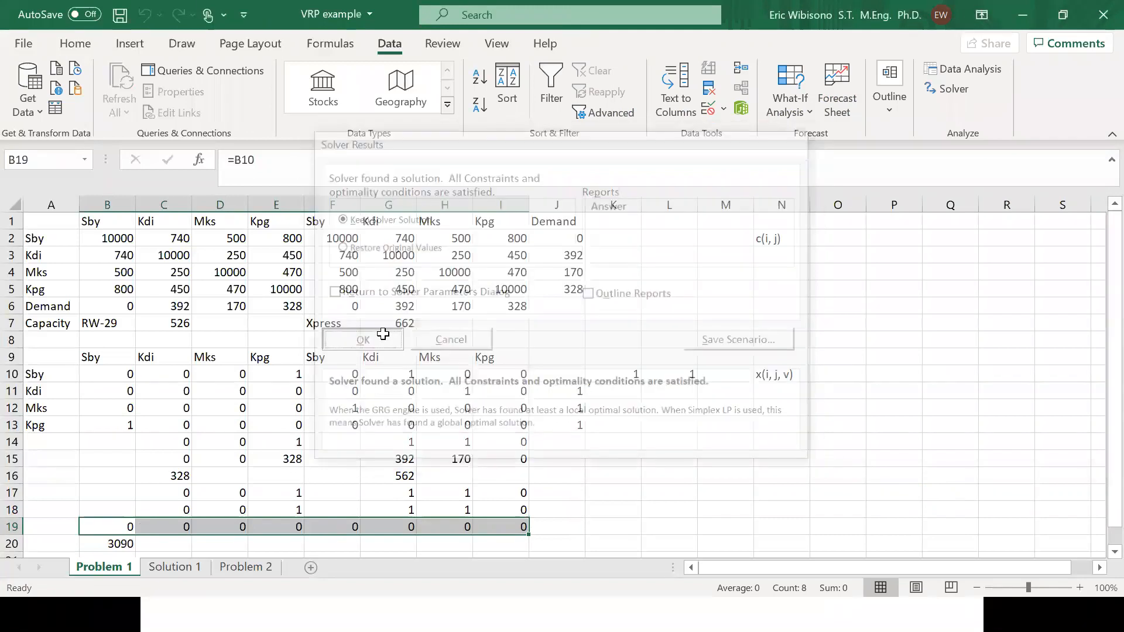
left_click(101, 546)
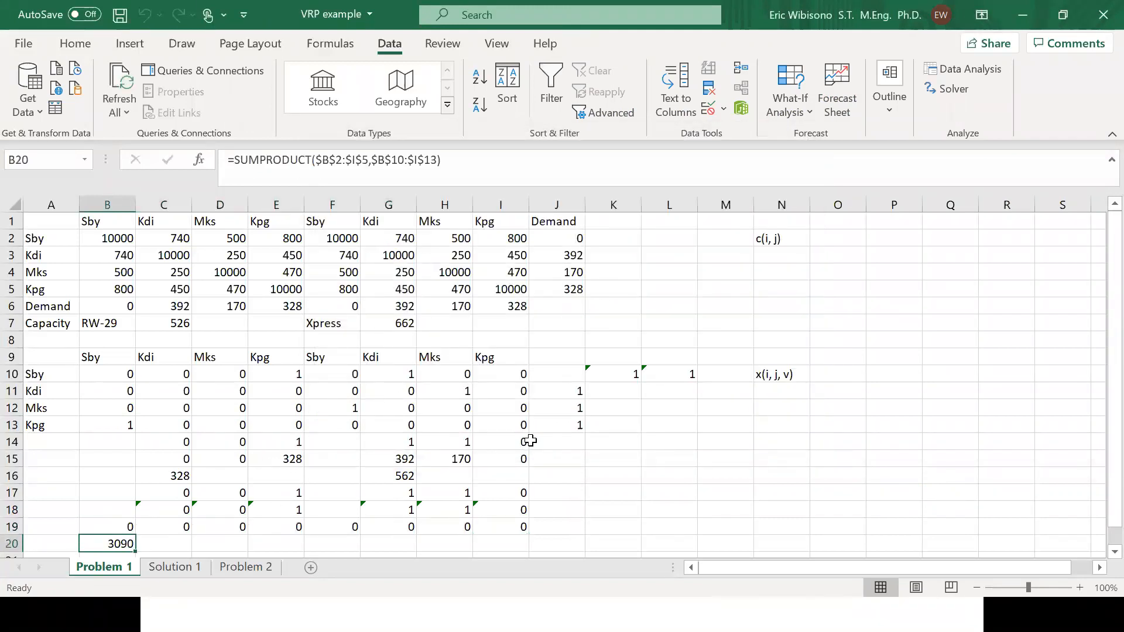
- Switch to PowerPoint and compare the Solver result with the enumerative solutions and the total distances of the feasible solutions, especially Solution 8
key("alt+Tab")
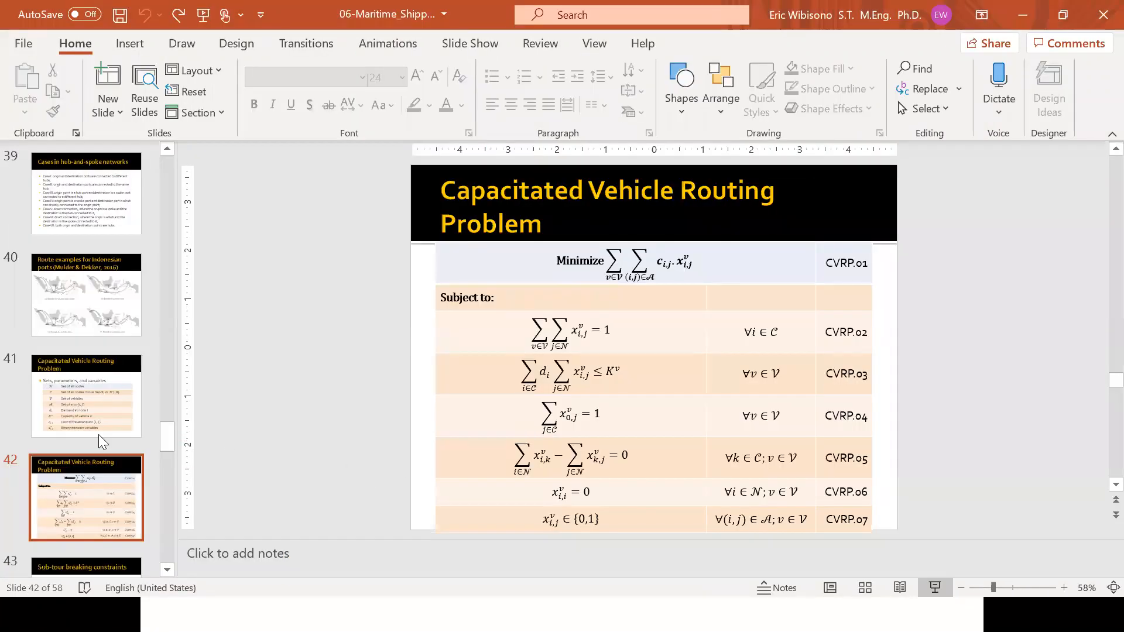
scroll(56, 426, "down", 5)
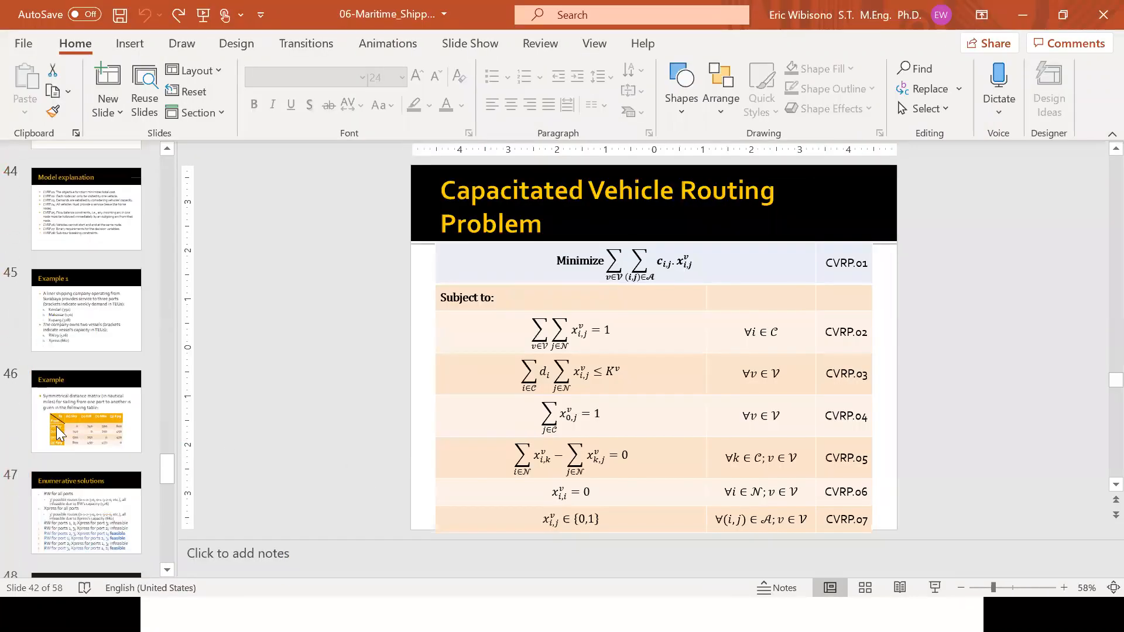
left_click(58, 433)
left_click(71, 490)
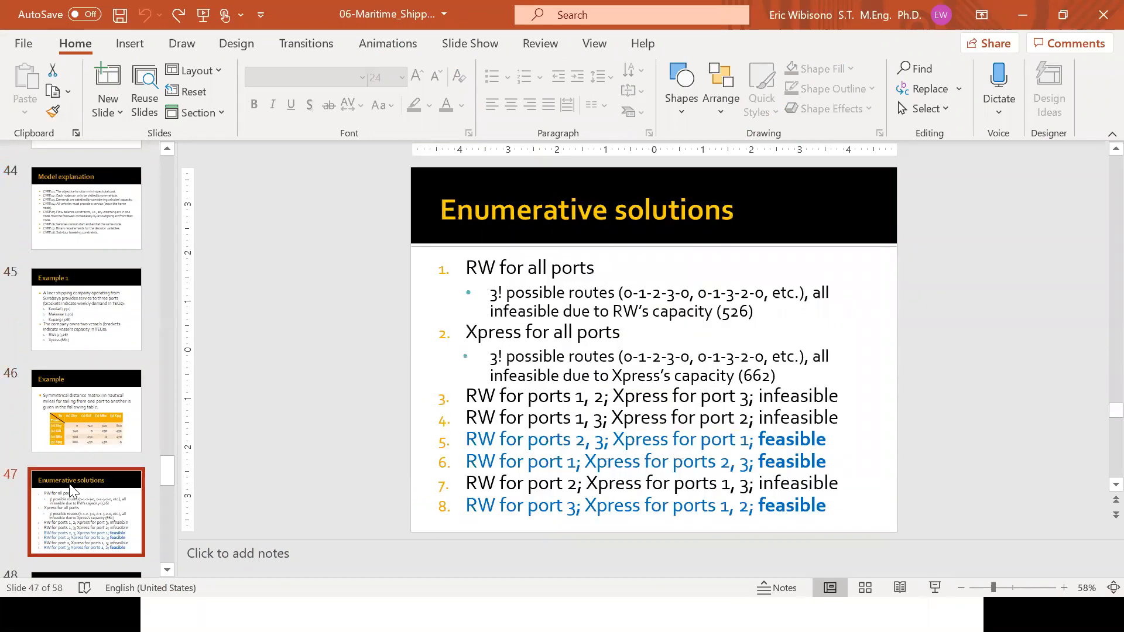
scroll(75, 484, "down", 1)
left_click(75, 486)
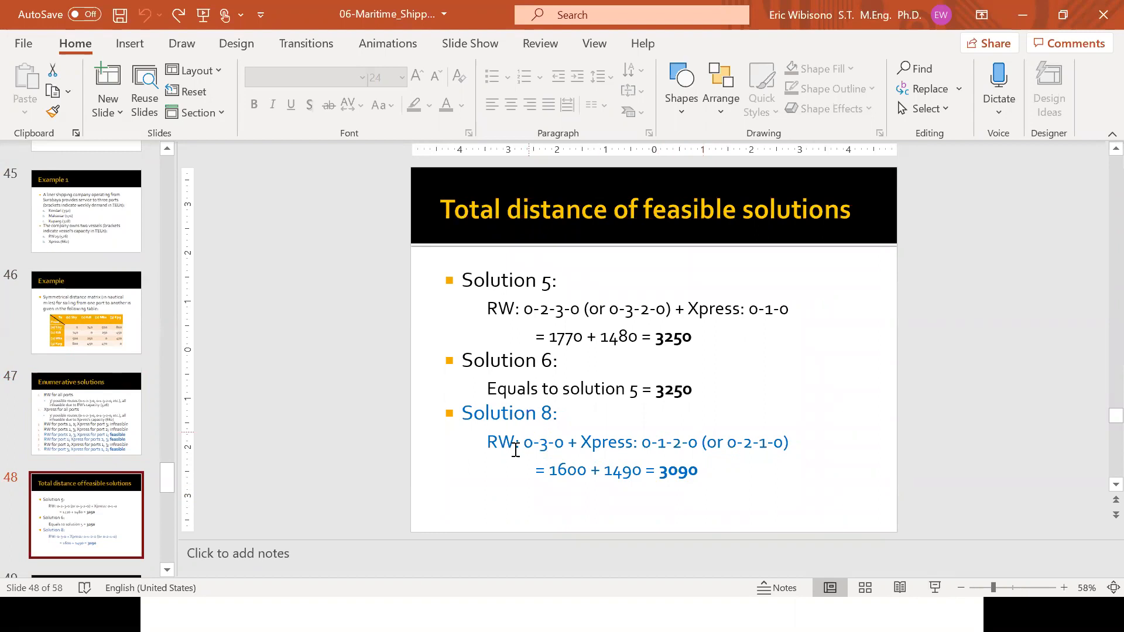
left_click(543, 445)
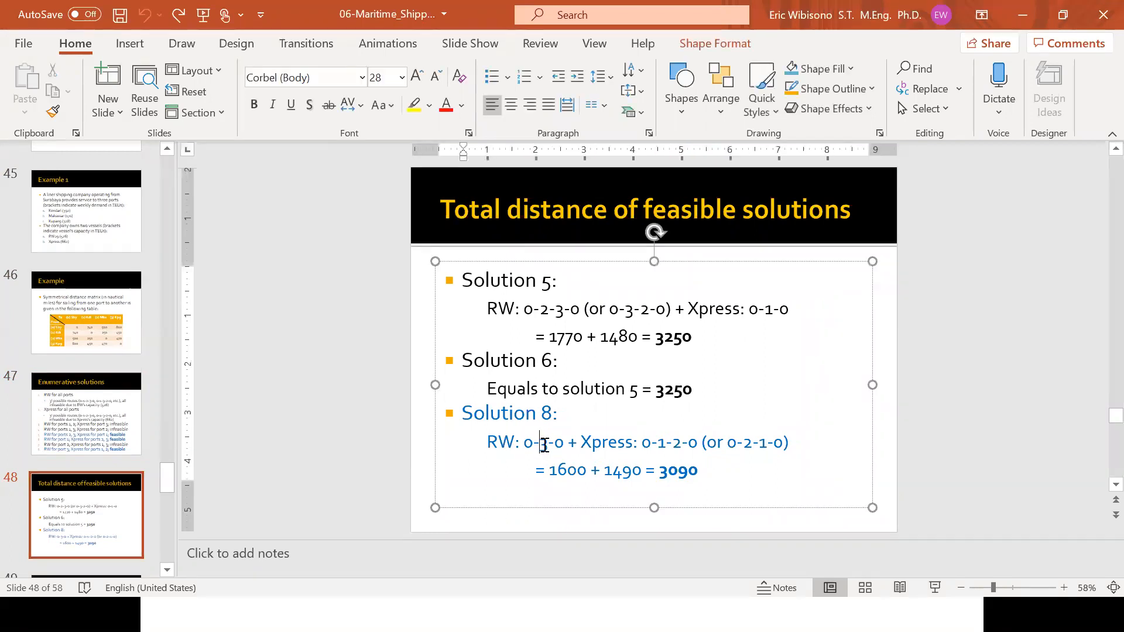
left_click(661, 447)
left_click(673, 446)
- Return to the Excel workbook and highlight cells equal to 1 in B10:I13 with Light Red Fill with Dark Red Text
key("alt+Tab")
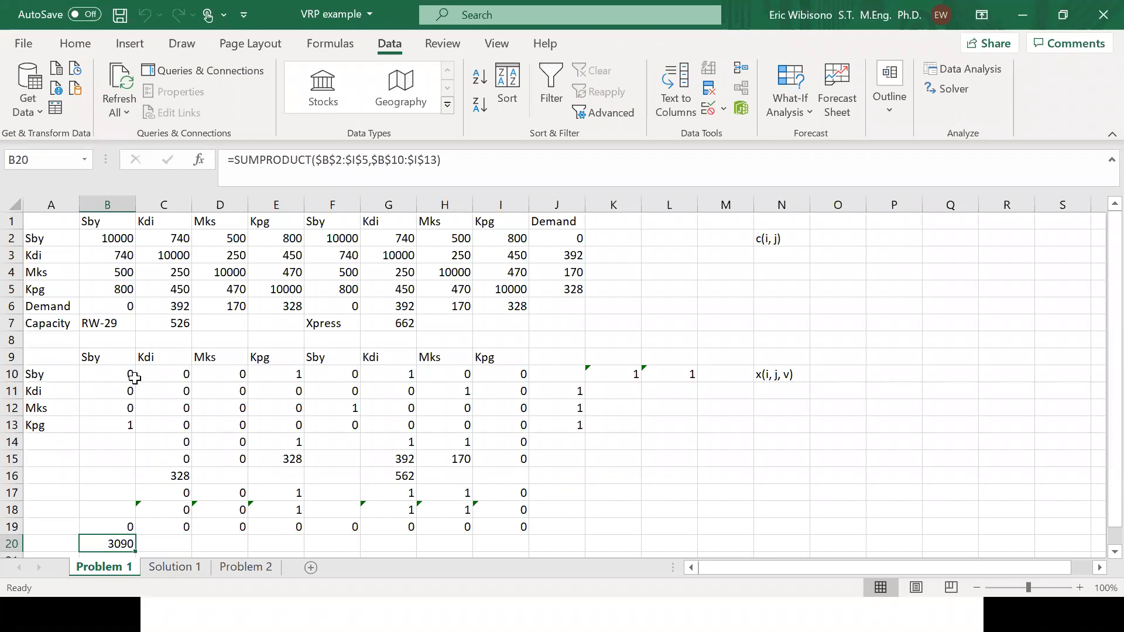
left_click(285, 377)
left_click_drag(126, 374, 483, 432)
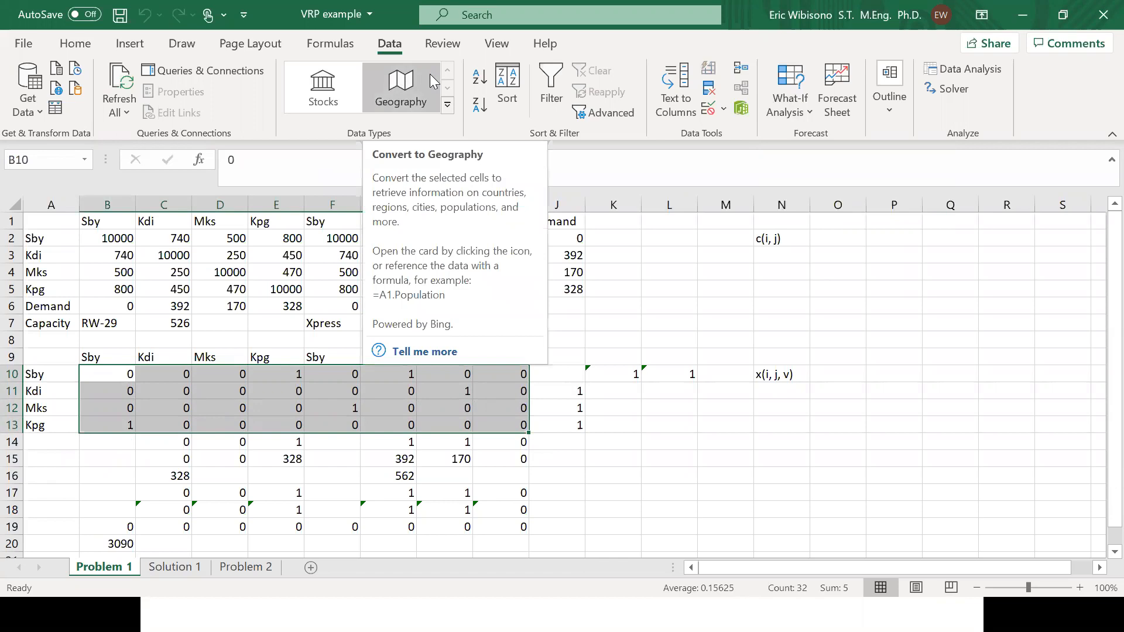
left_click(500, 44)
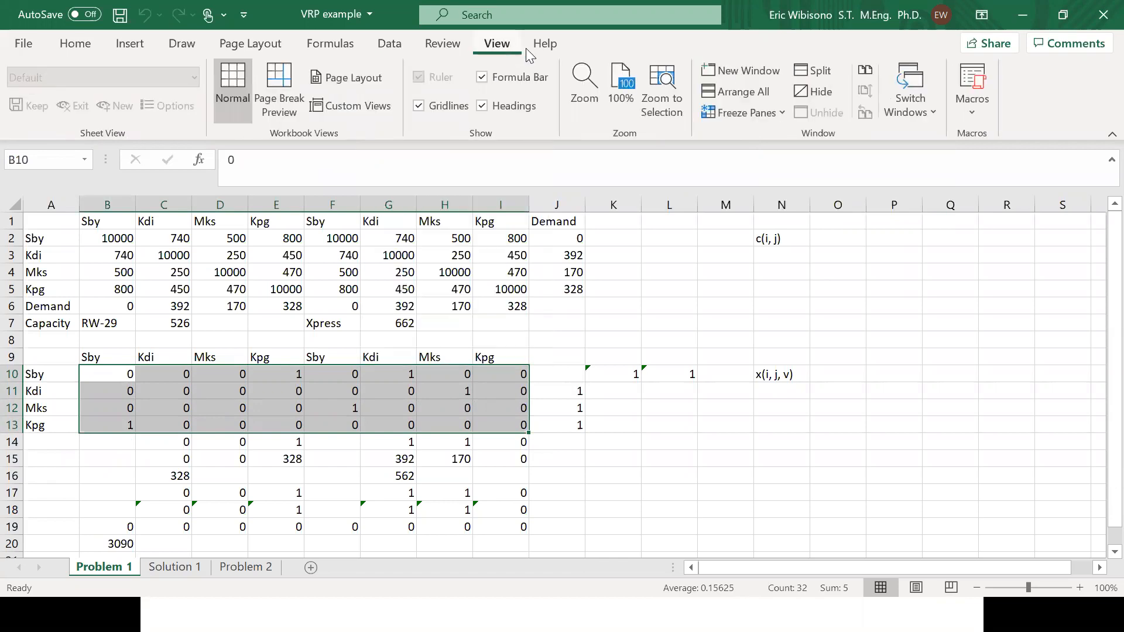
left_click(442, 44)
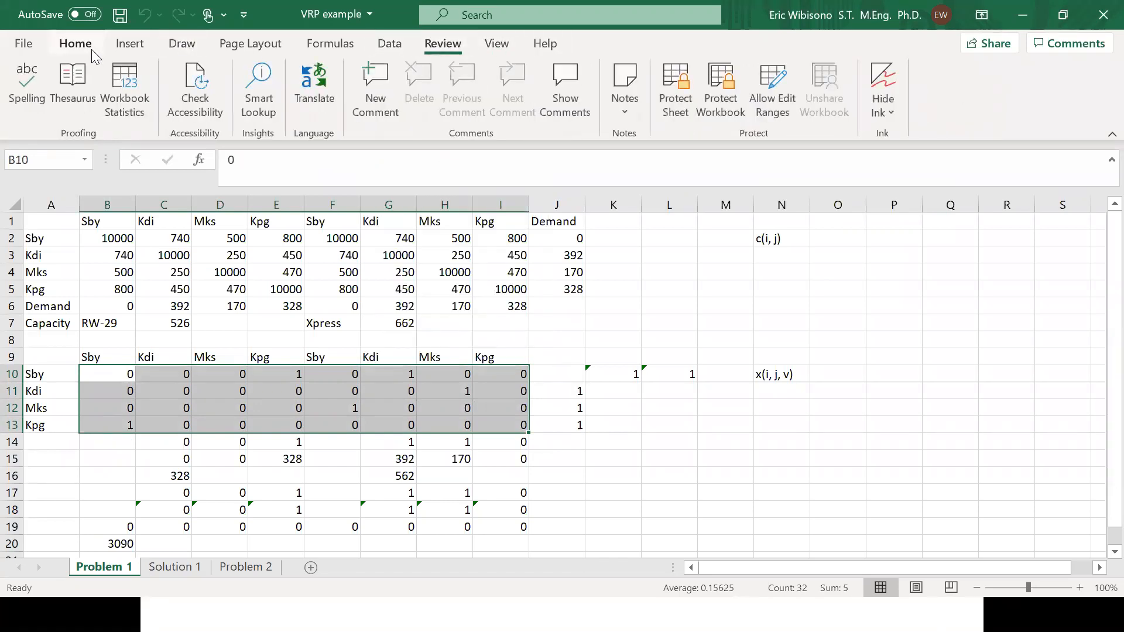
left_click(75, 43)
left_click(665, 78)
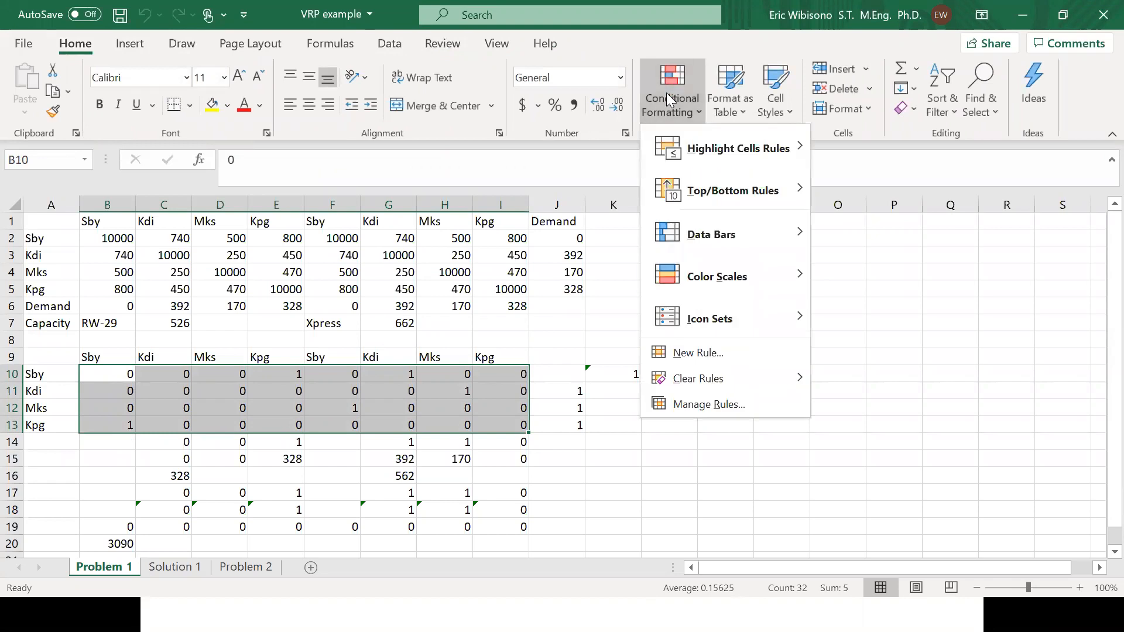
mouse_move(703, 146)
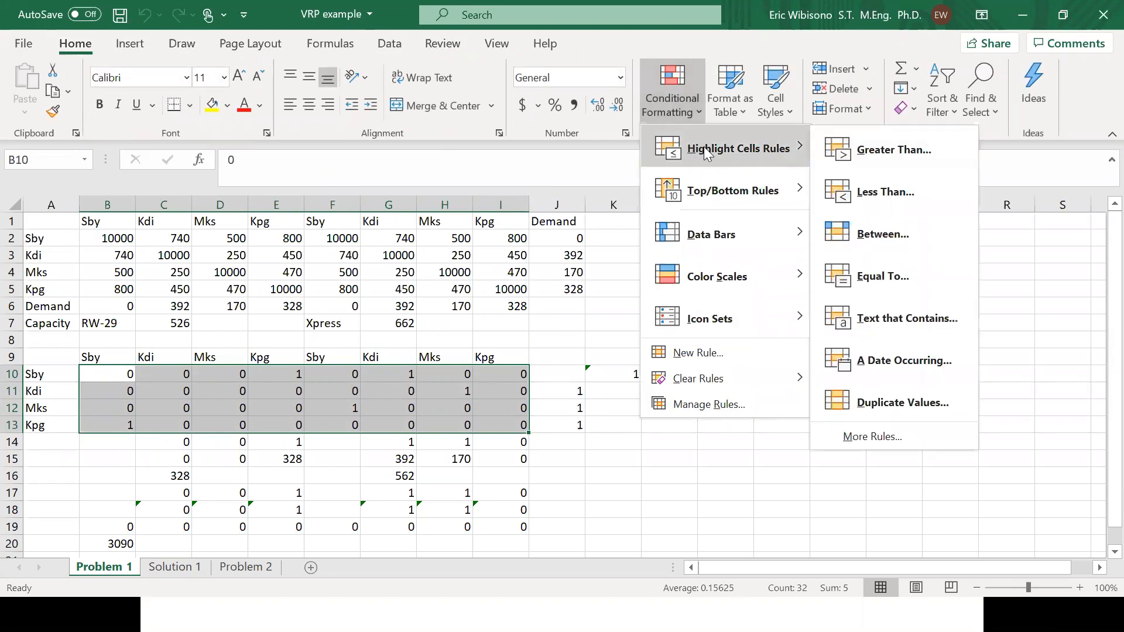
left_click(894, 277)
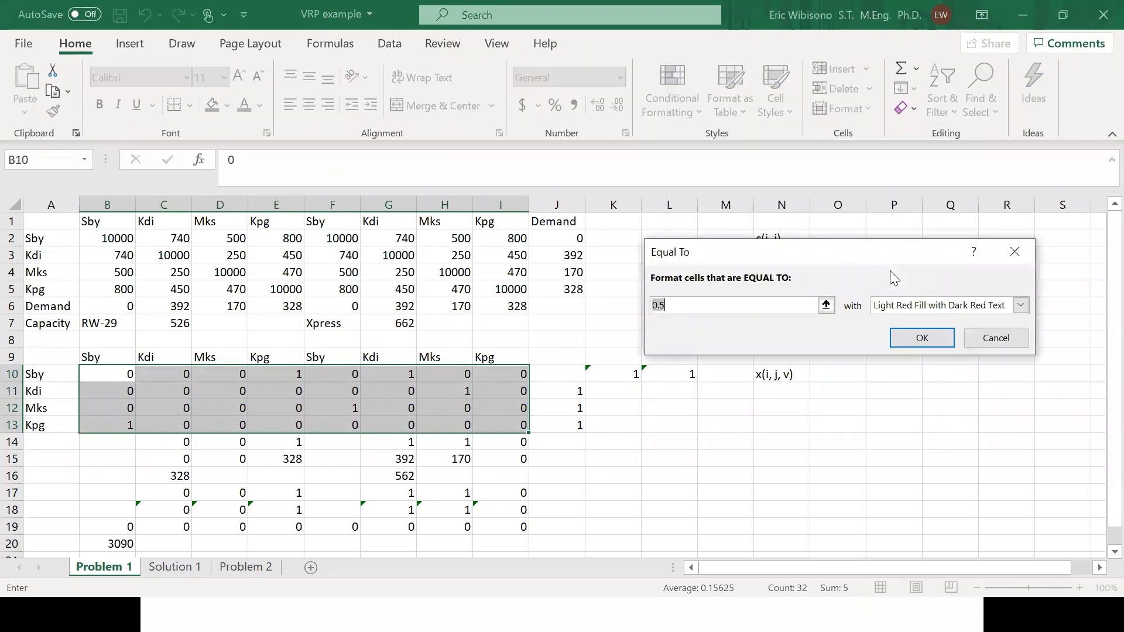
type("1")
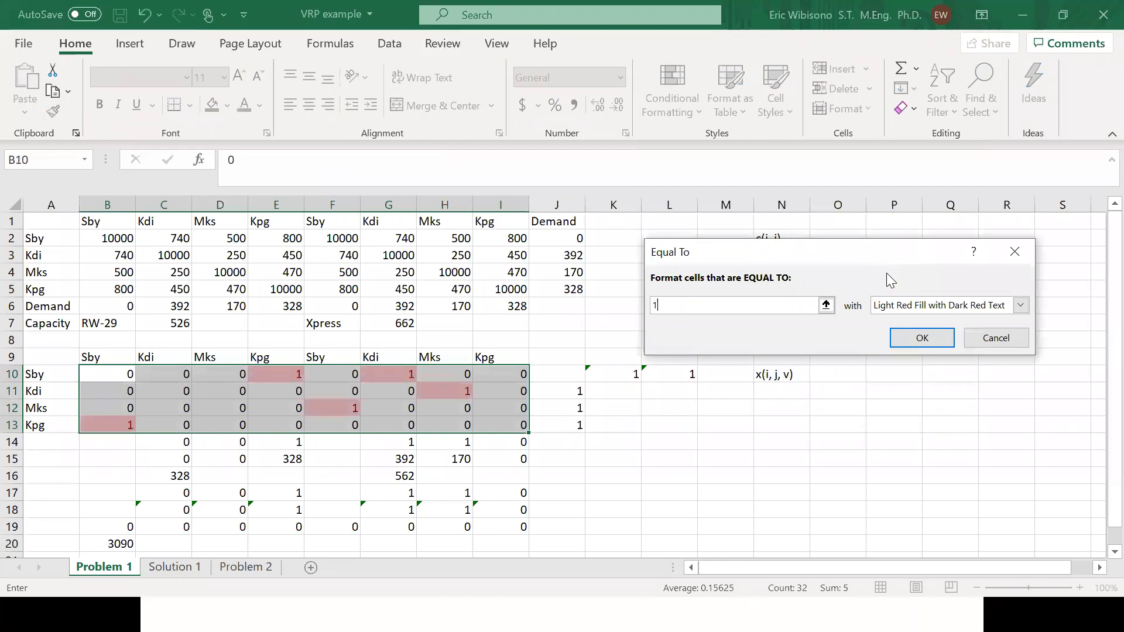
left_click(923, 337)
left_click(588, 457)
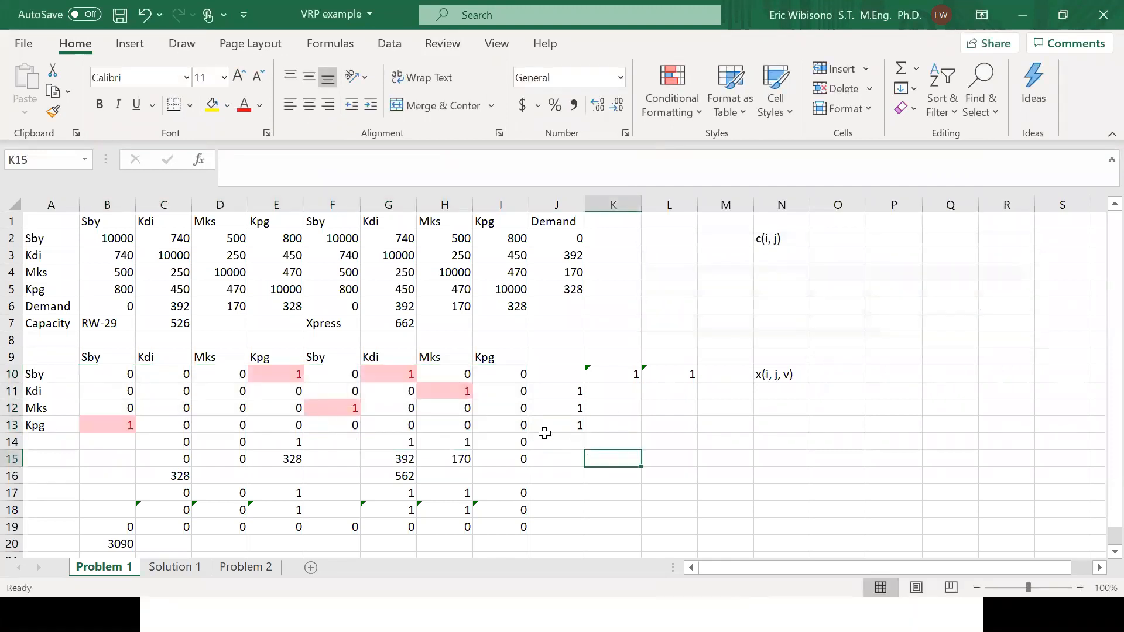
- Trace the RW-29 and Xpress routes through the highlighted decision variables, starting and ending at Sby
left_click(62, 374)
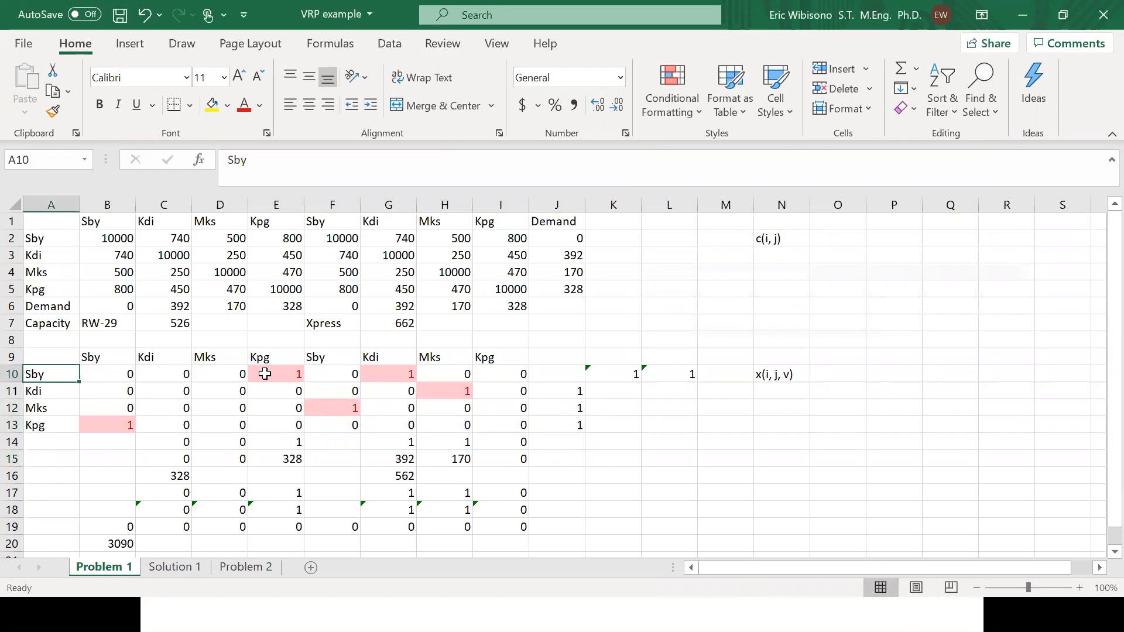
left_click(265, 373)
left_click(34, 429)
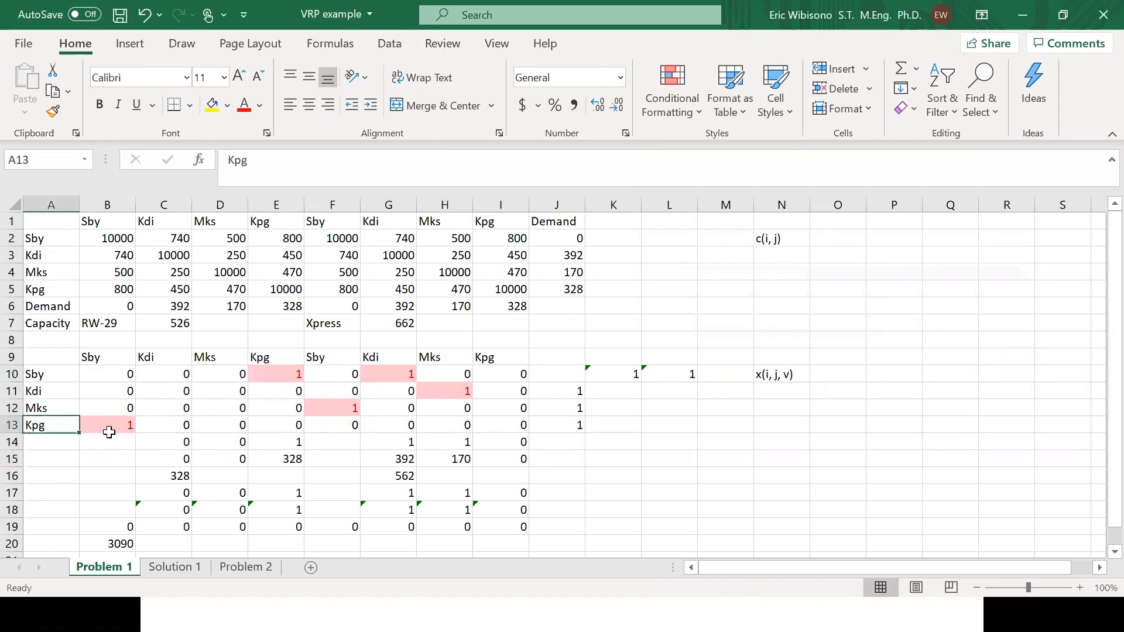
left_click(110, 426)
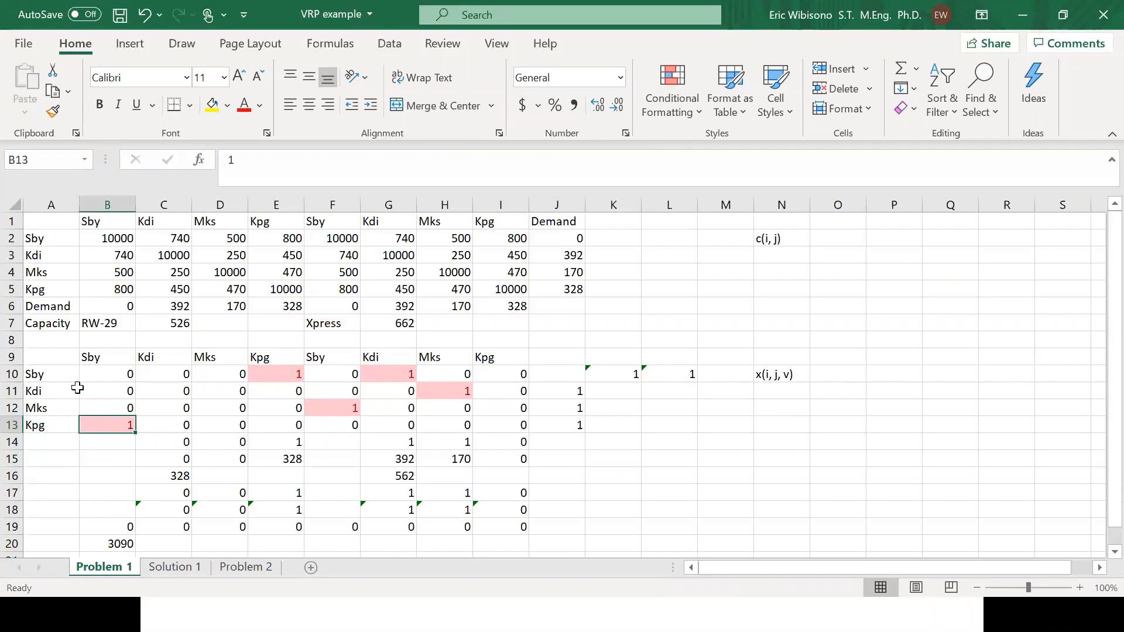
left_click(346, 375)
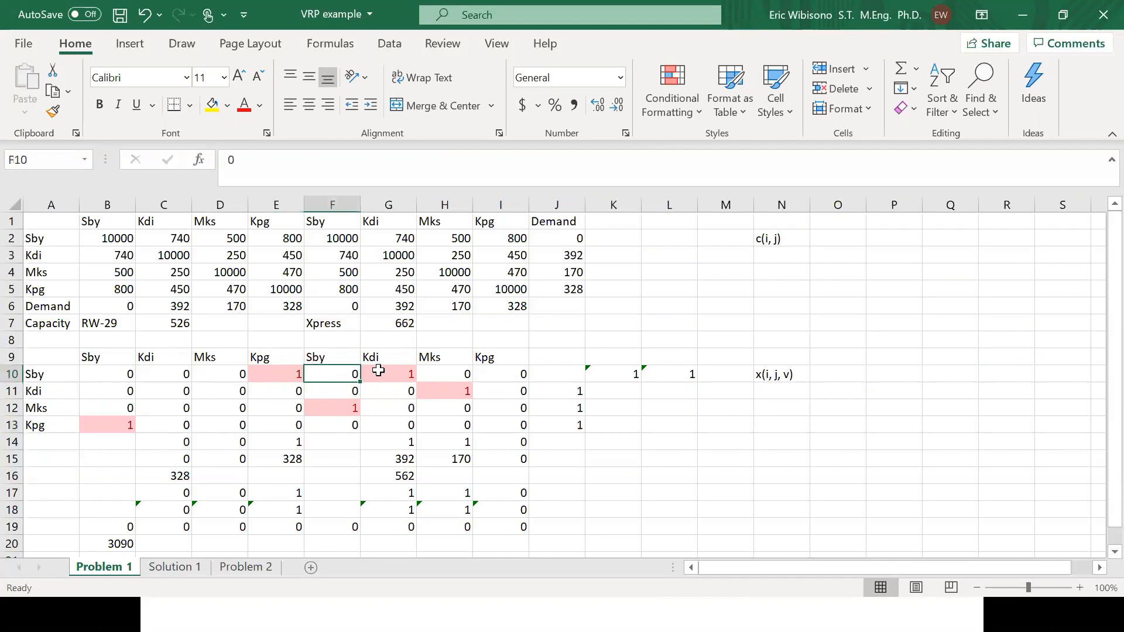
left_click(379, 370)
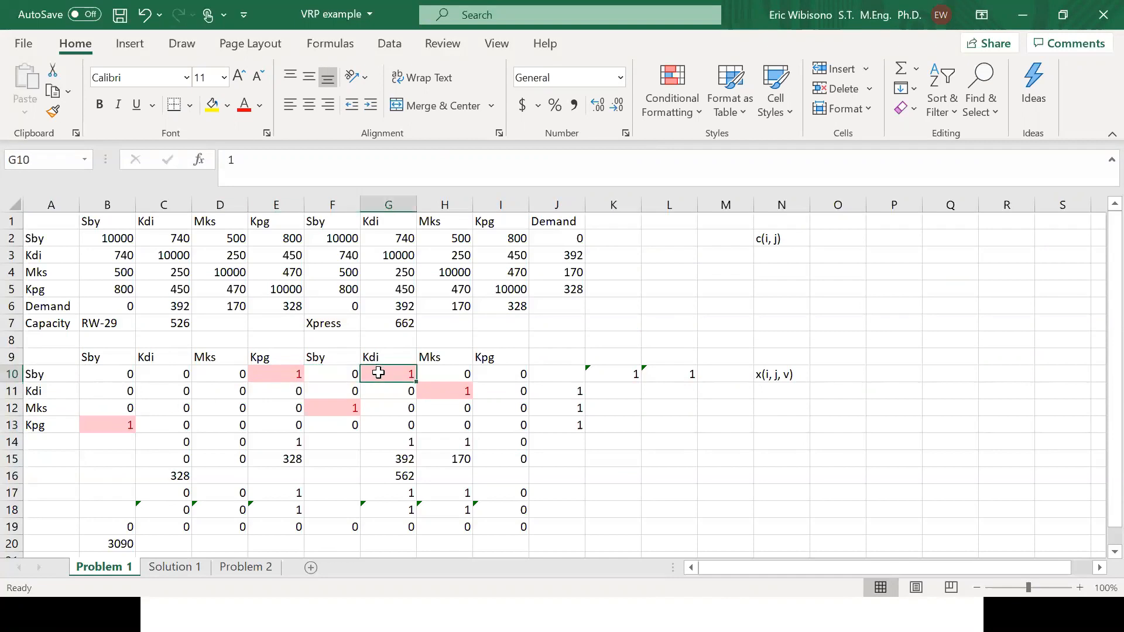
left_click(442, 393)
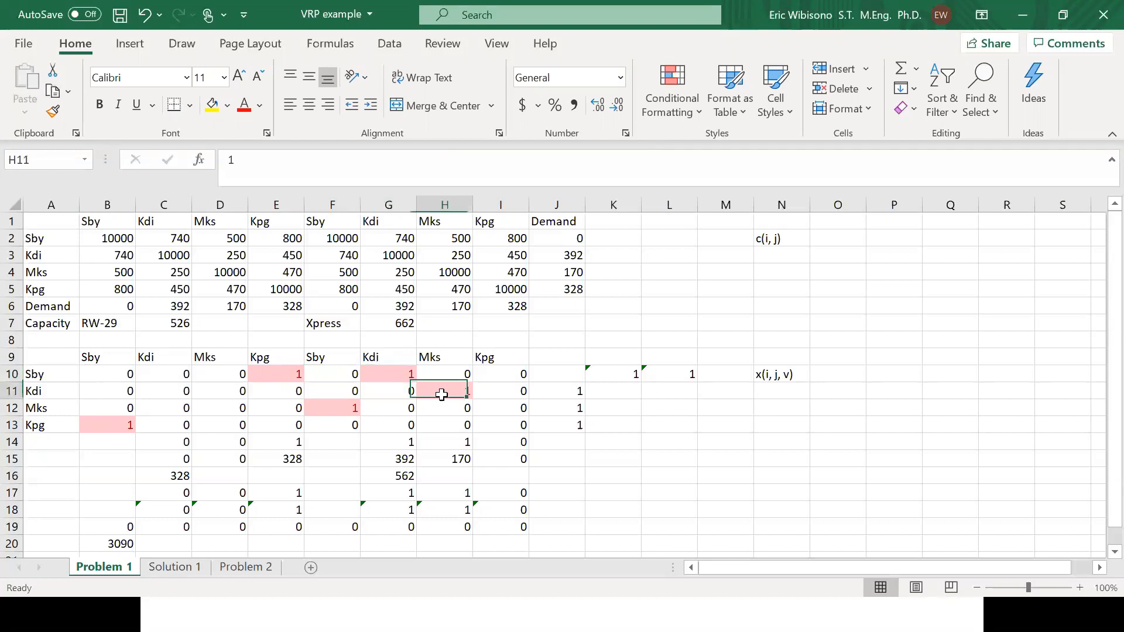
left_click(334, 408)
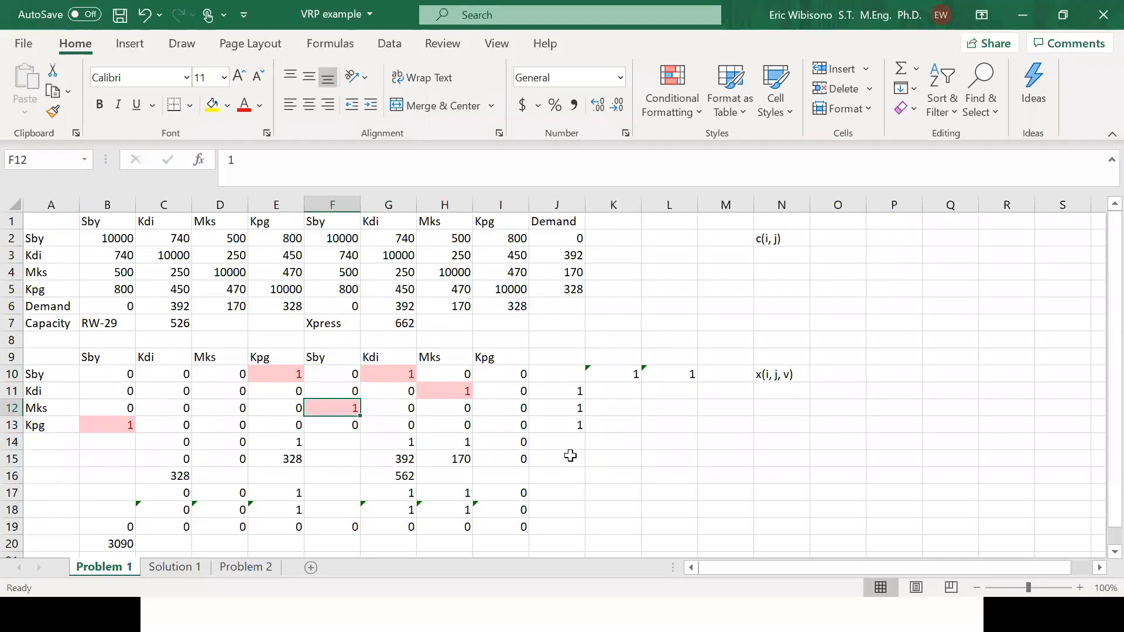
- Review the Example 2 distance, demand and vessel capacity data in the PowerPoint slide show, then switch back to the VRP example workbook
key("alt+Tab")
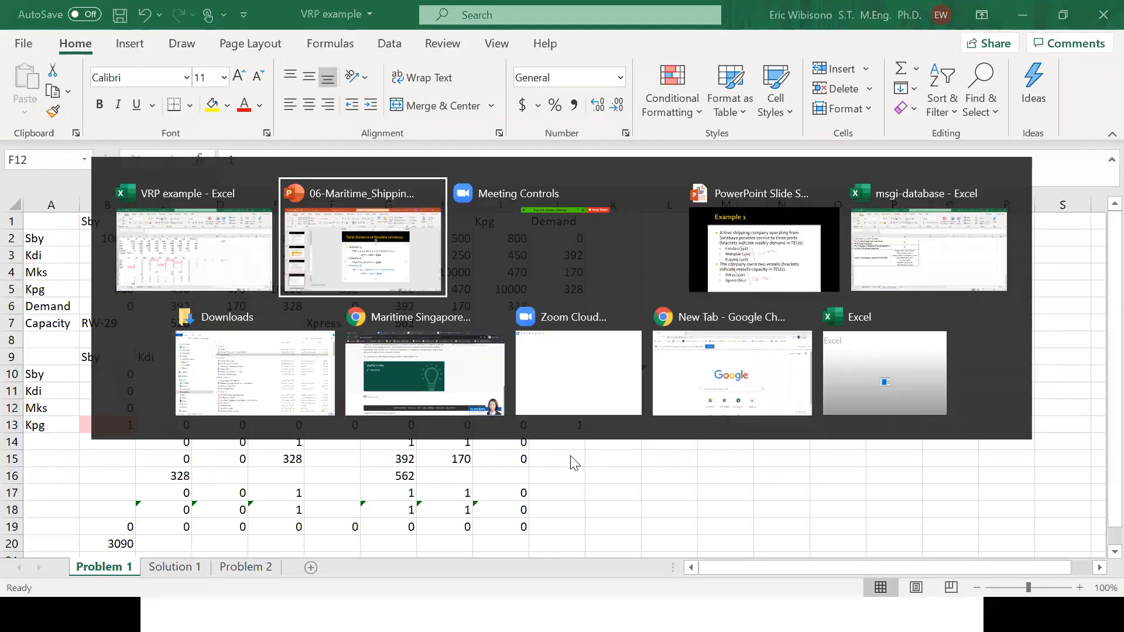
key("alt+Tab")
key("alt+Tab")
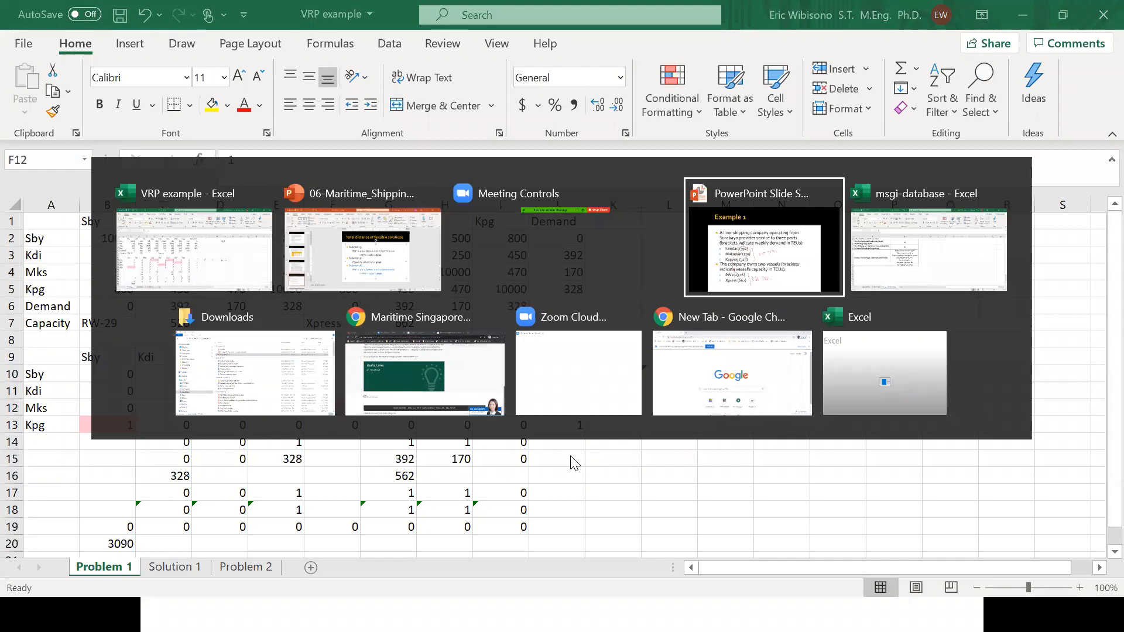
left_click(495, 364)
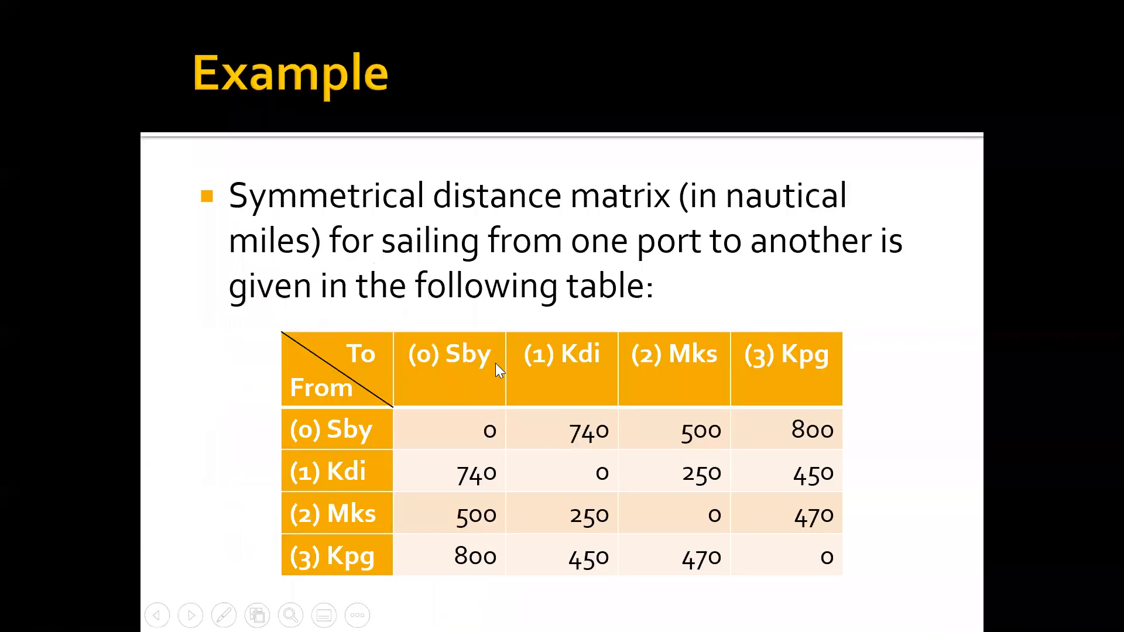
left_click(495, 364)
left_click(499, 370)
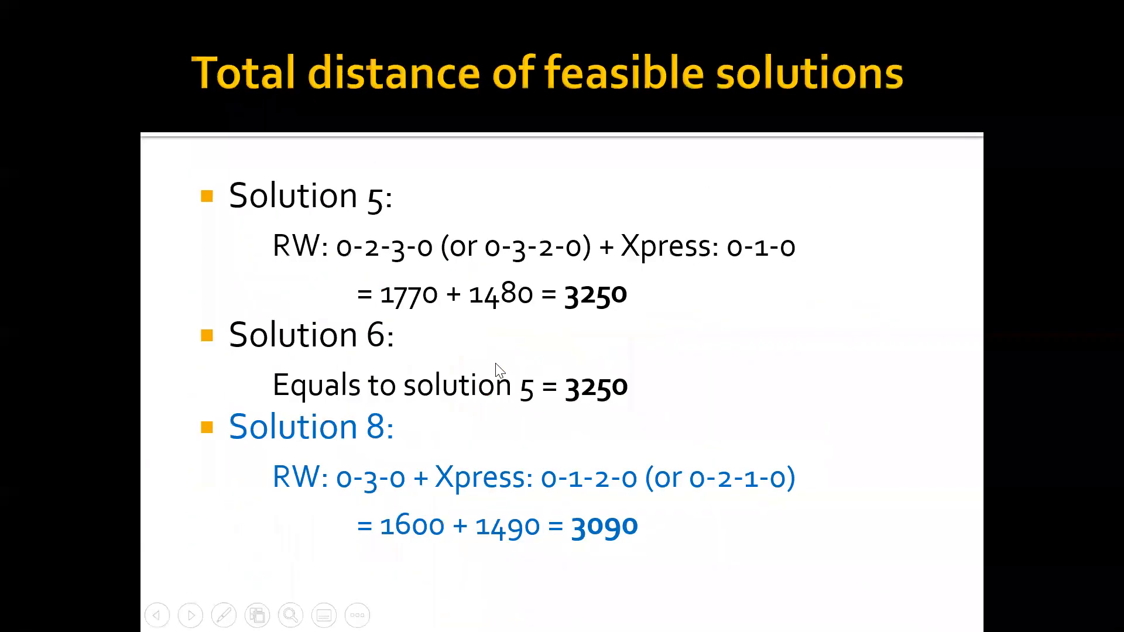
left_click(500, 370)
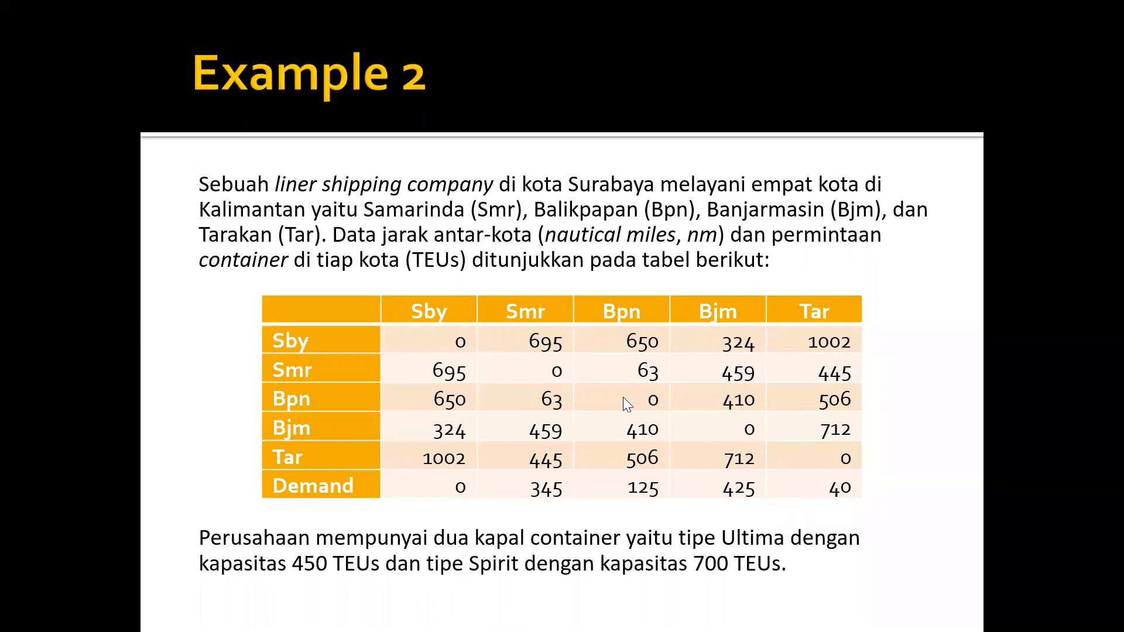
key("alt+Tab")
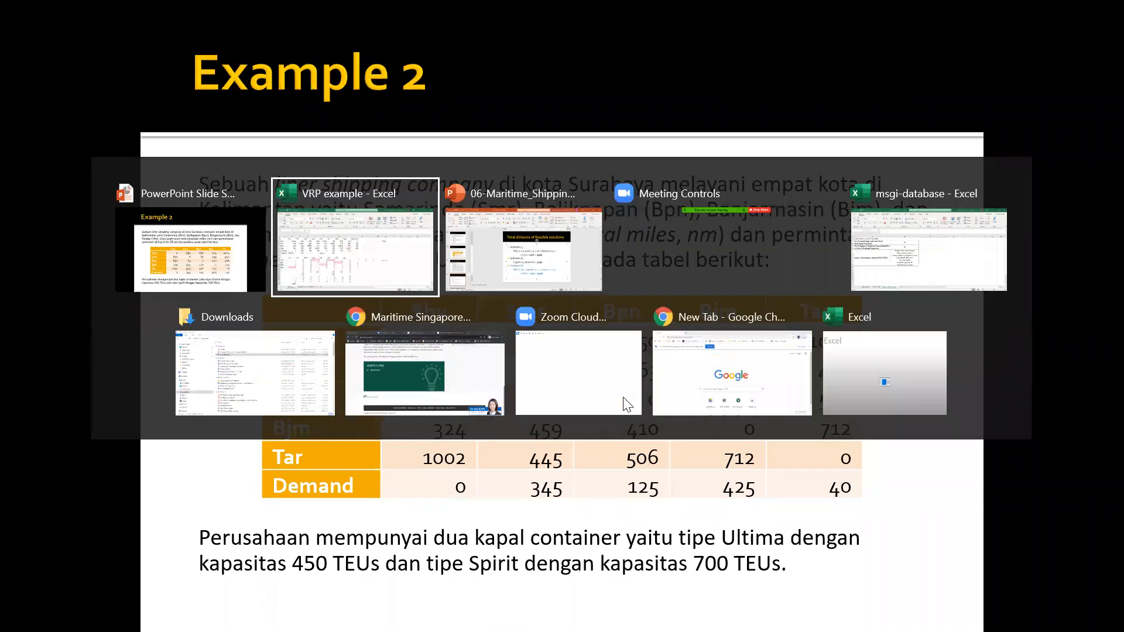